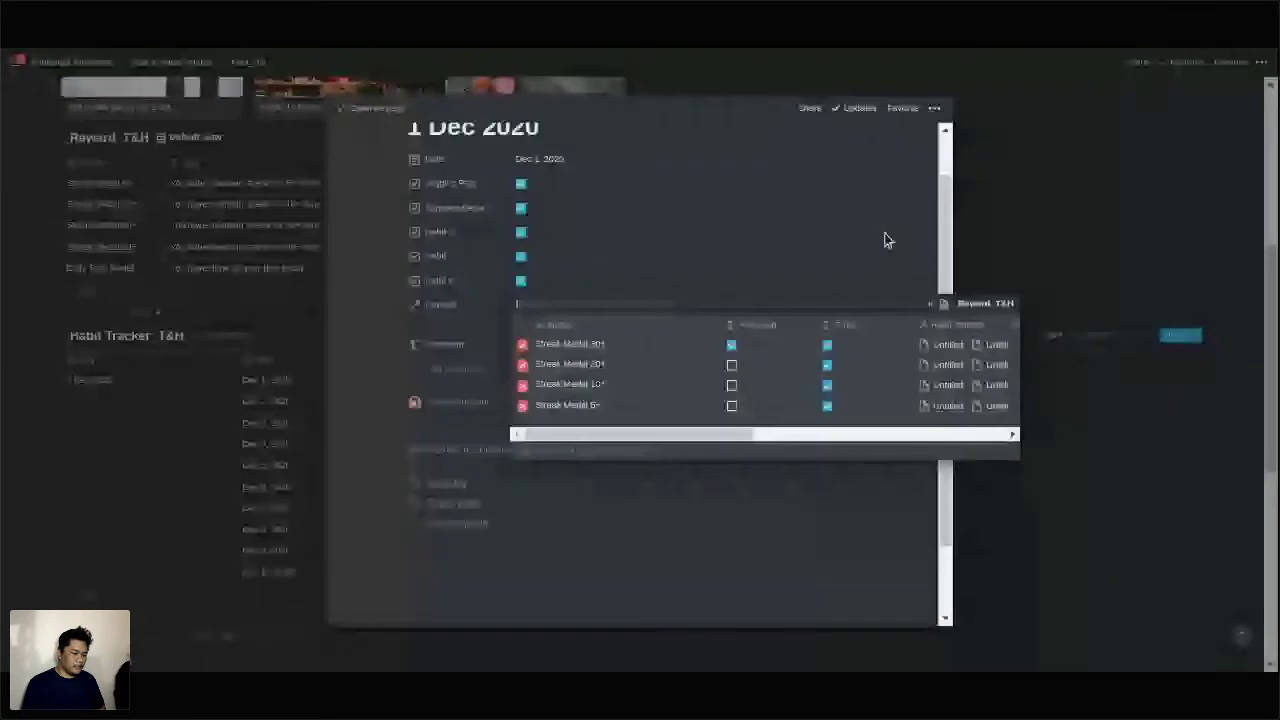
Review the formula of the timestamp property on the 1 Dec 2020 entry and close it.
{"action": "left_click", "coordinate": [884, 240]}
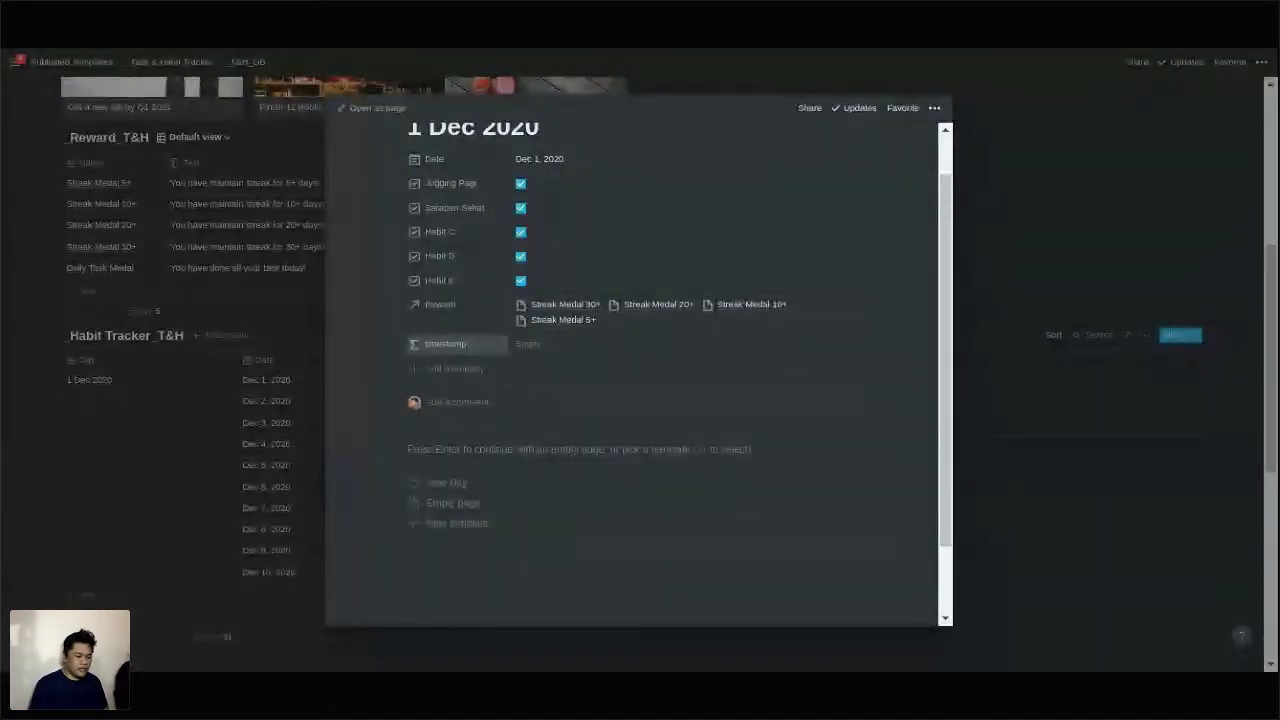
{"action": "left_click", "coordinate": [592, 345]}
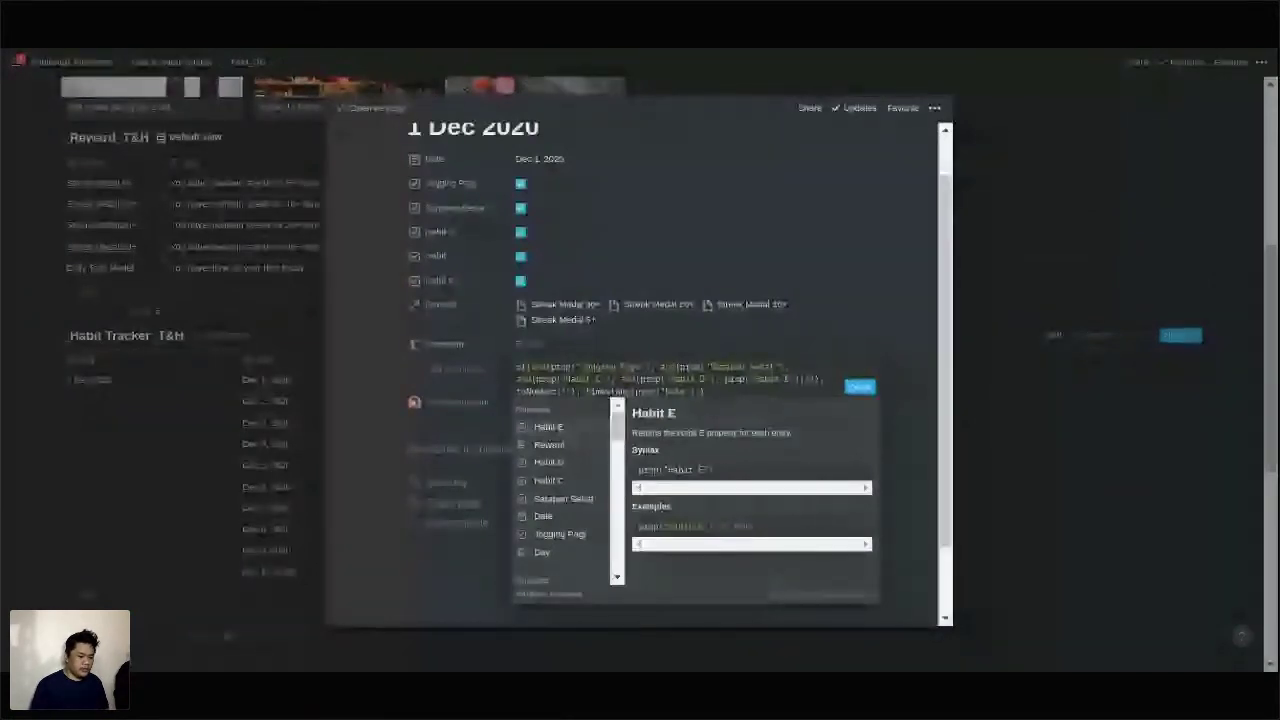
{"action": "left_click", "coordinate": [870, 389]}
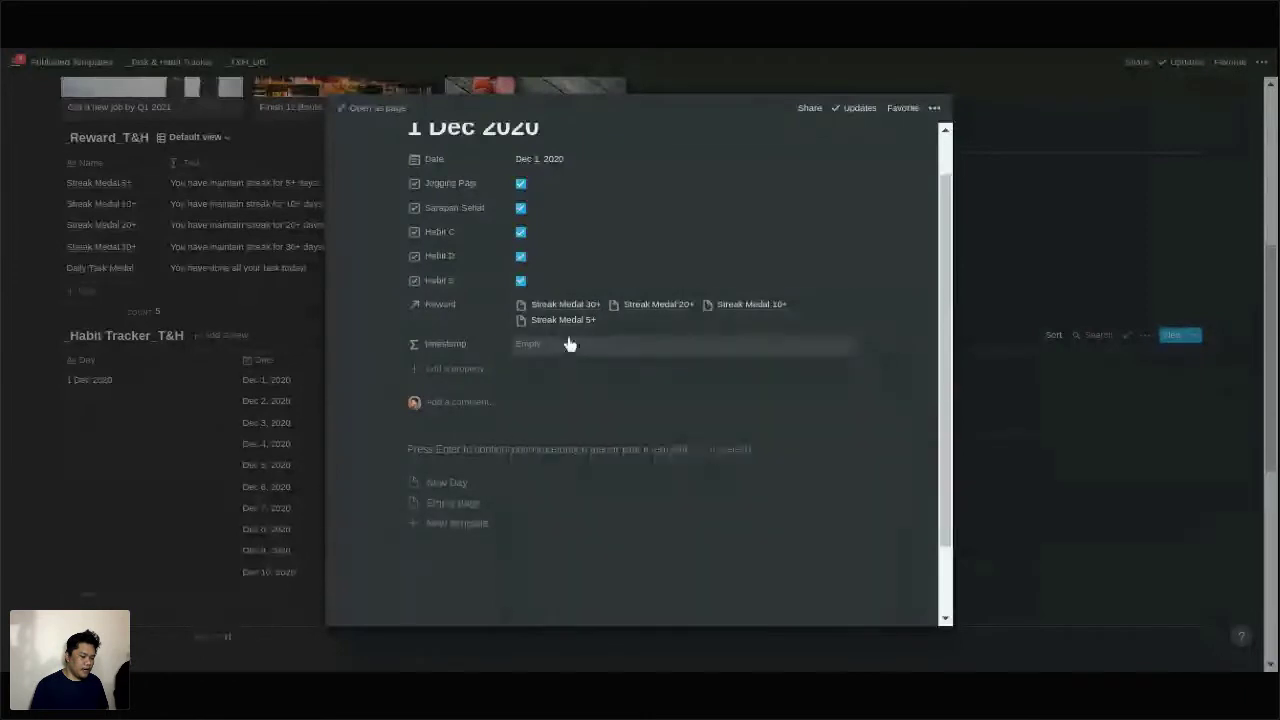
Uncheck Habit E for the 1 Dec 2020 entry and check that row's timestamp in the Habit Tracker table.
{"action": "left_click", "coordinate": [521, 284]}
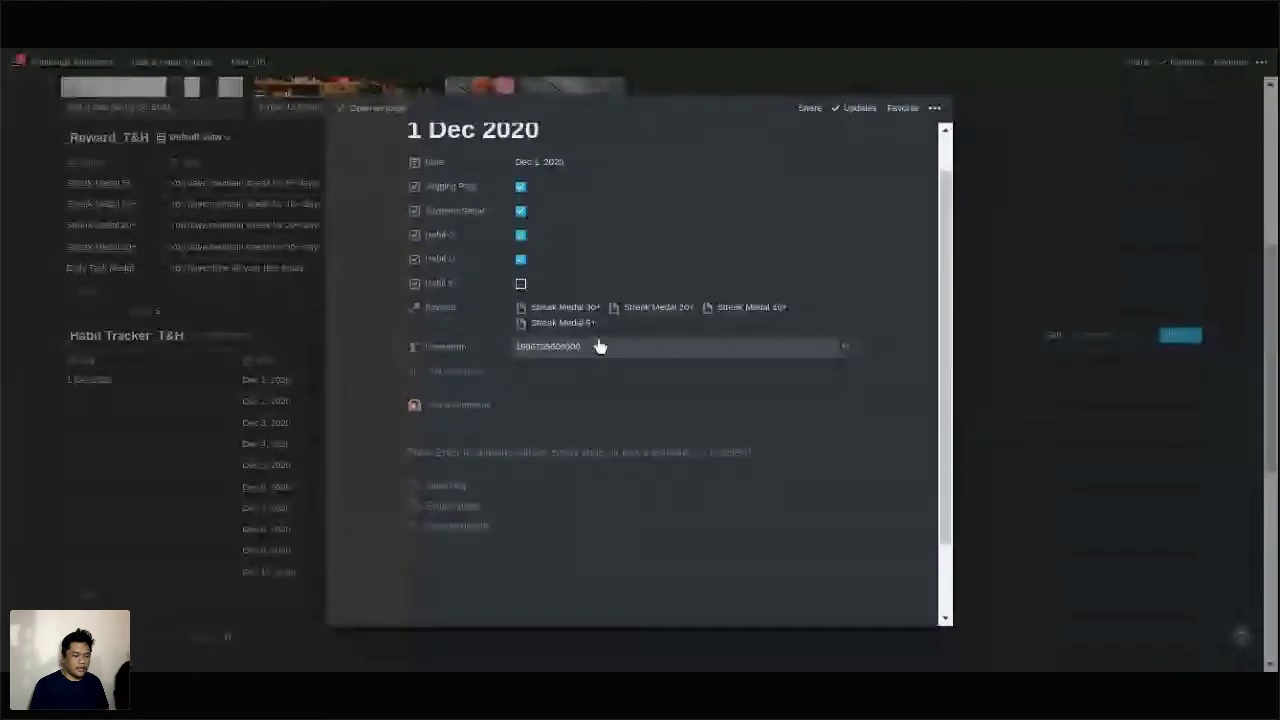
{"action": "scroll", "coordinate": [596, 341], "scroll_direction": "up", "scroll_amount": 2}
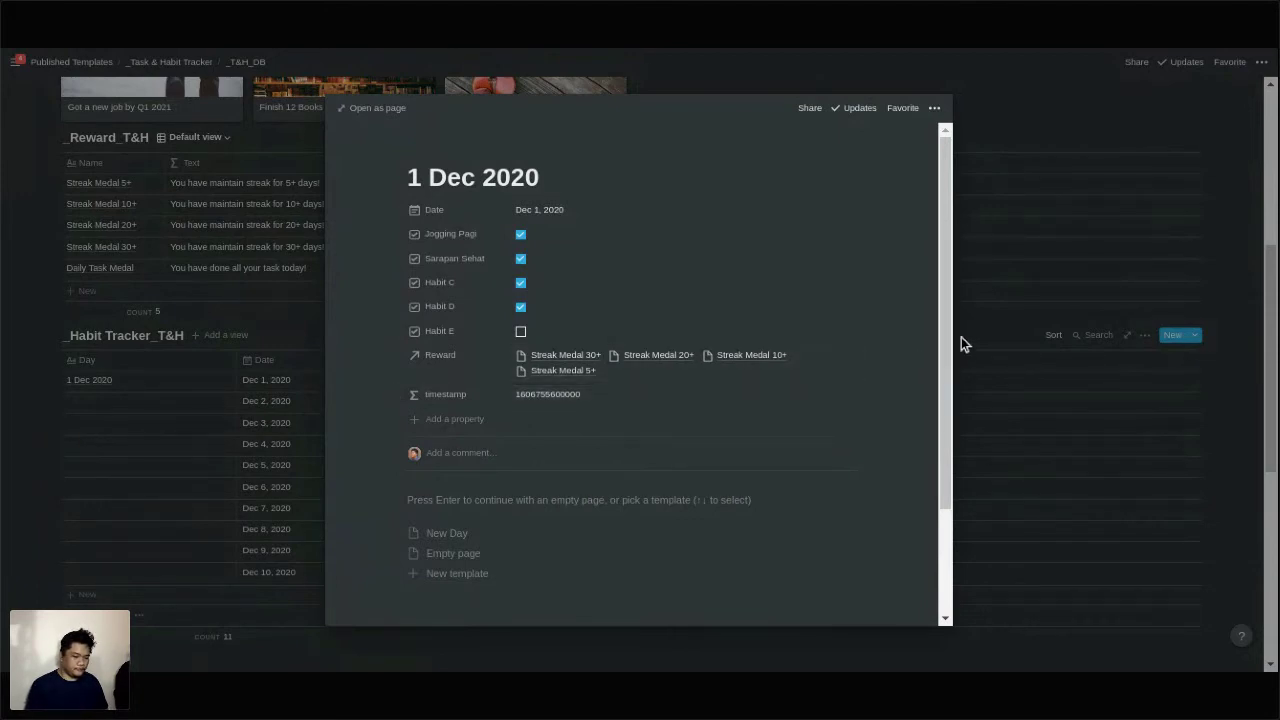
{"action": "left_click", "coordinate": [1013, 317]}
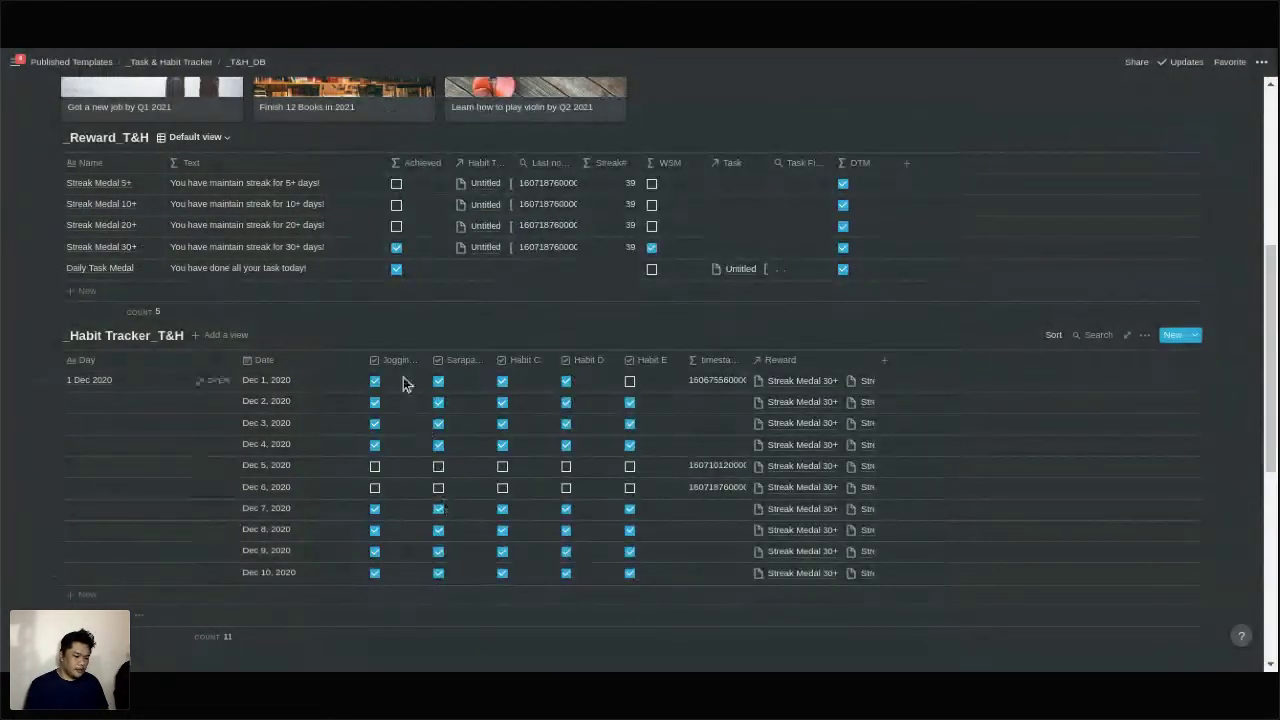
{"action": "left_click", "coordinate": [726, 382]}
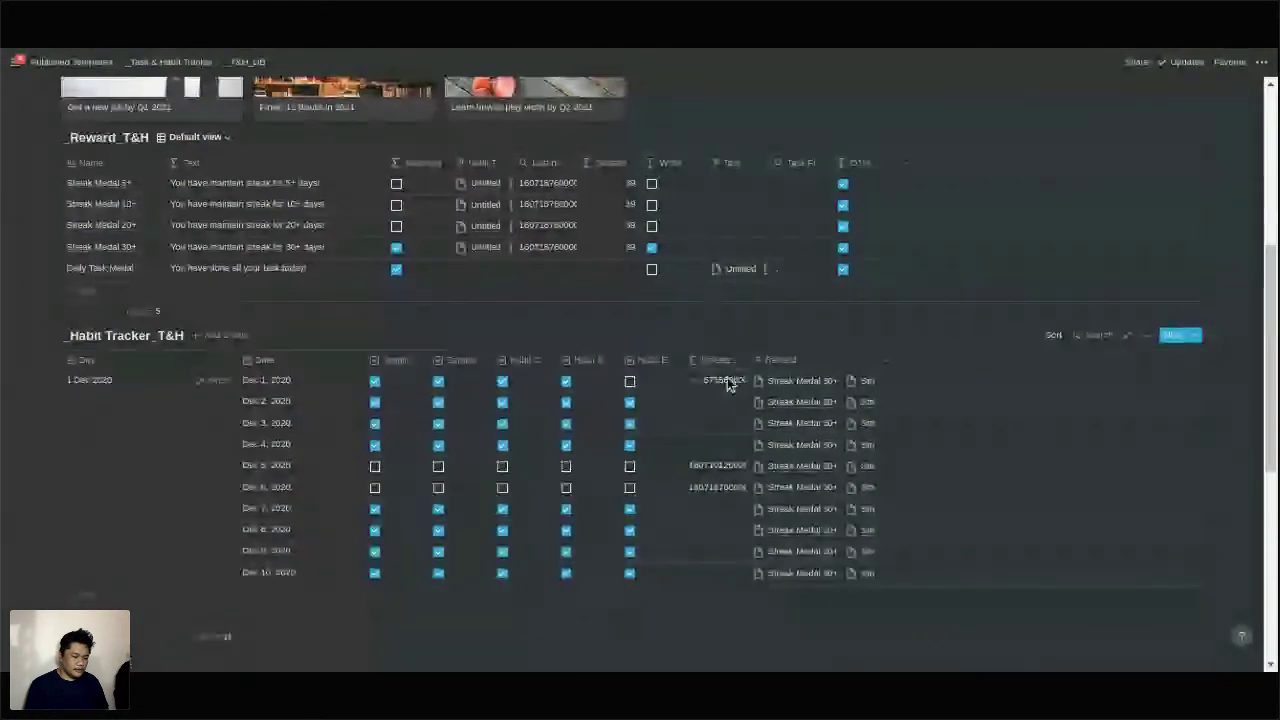
{"action": "key", "text": "Escape"}
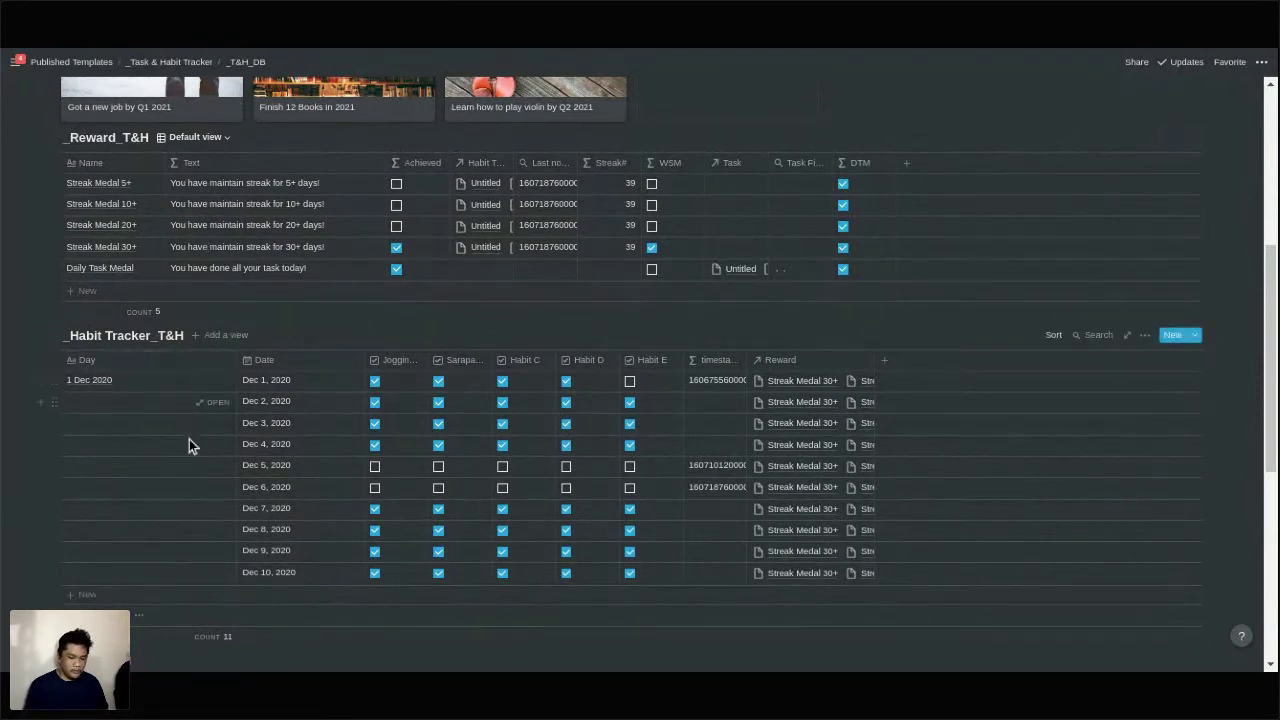
Widen the Reward table's Habit Tracker column to view its linked entries and narrow it again.
{"action": "mouse_move", "coordinate": [218, 386]}
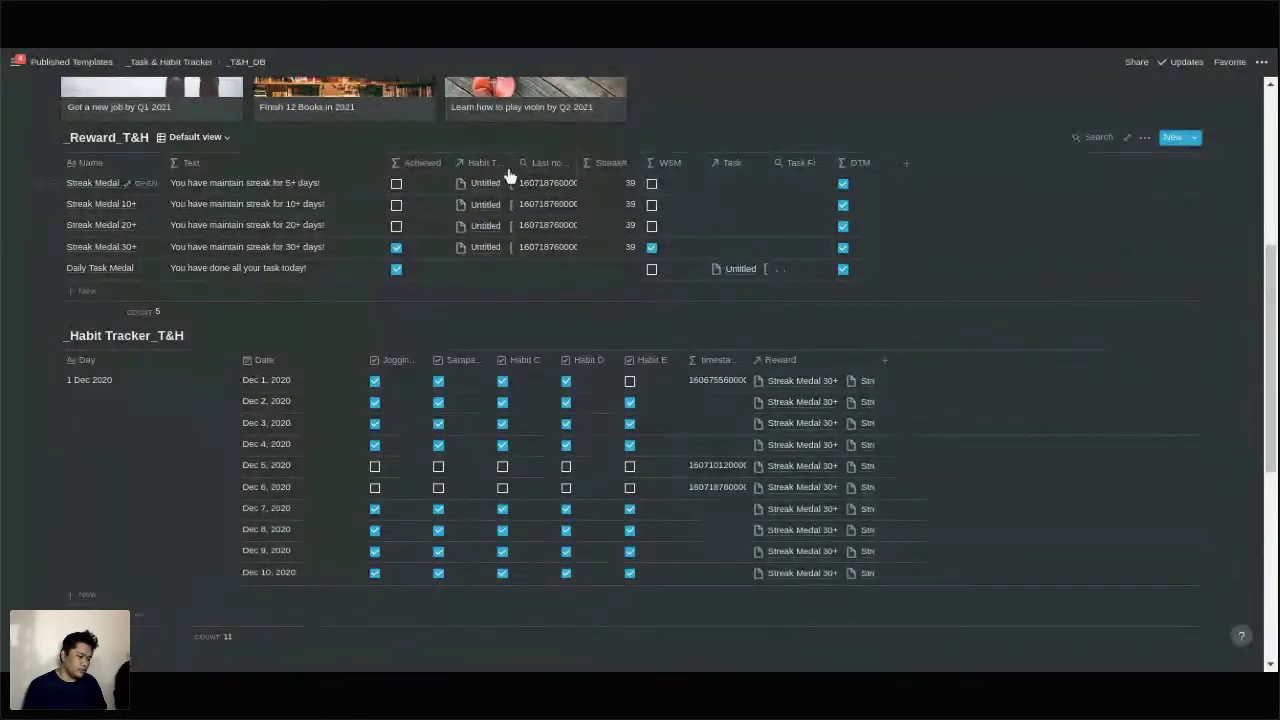
{"action": "left_click_drag", "start_coordinate": [514, 171], "coordinate": [777, 210]}
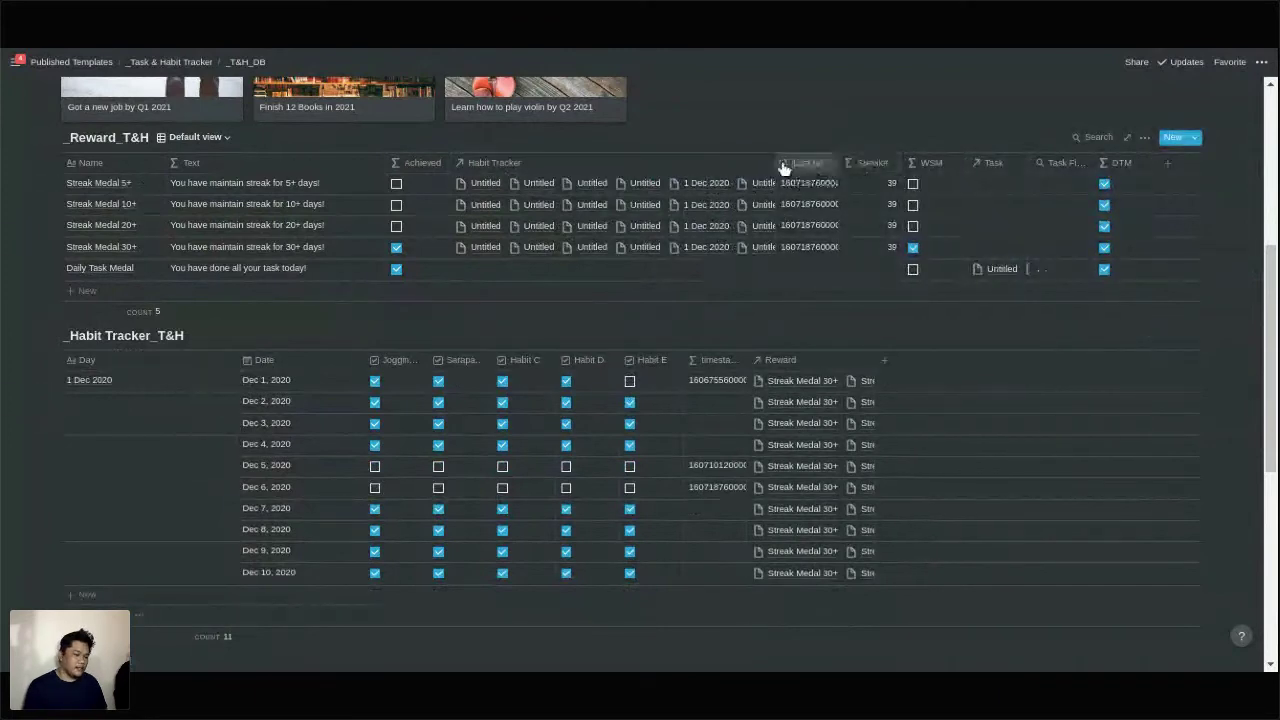
{"action": "left_click_drag", "start_coordinate": [773, 162], "coordinate": [545, 163]}
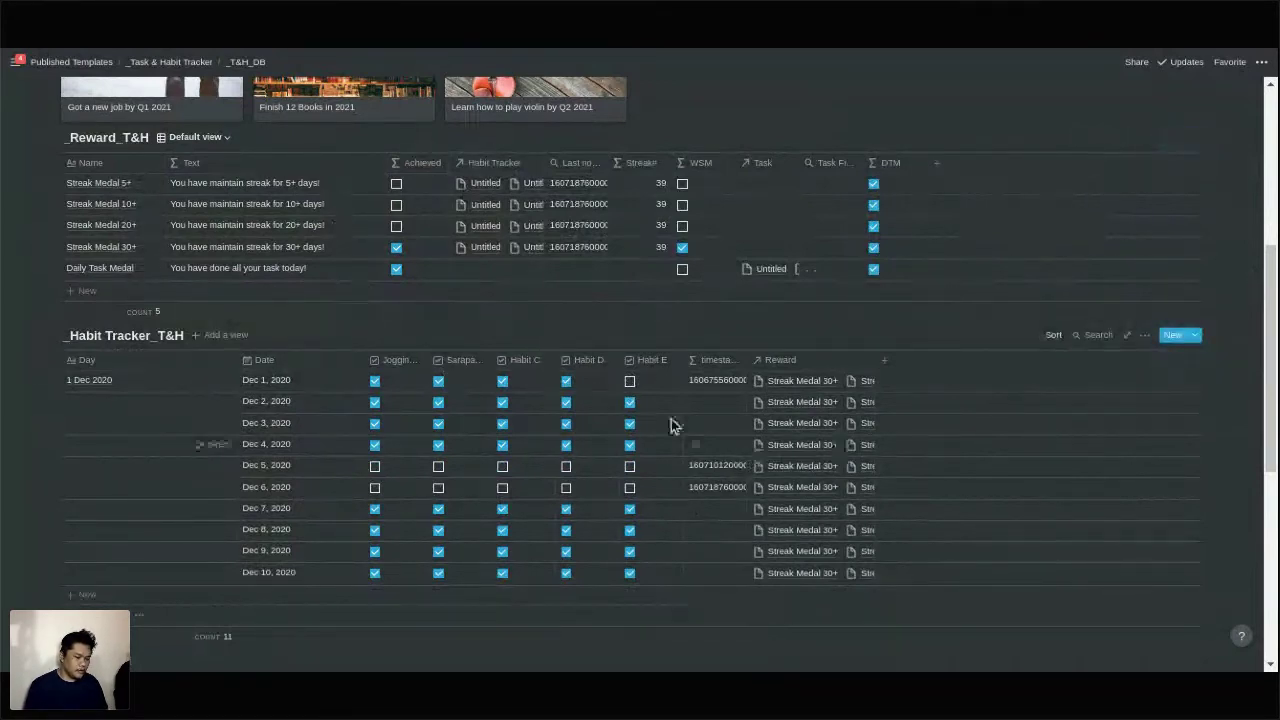
Examine the property type and options of the Reward table's Last non-Streak column.
{"action": "left_click", "coordinate": [585, 189]}
{"action": "key", "text": "Escape"}
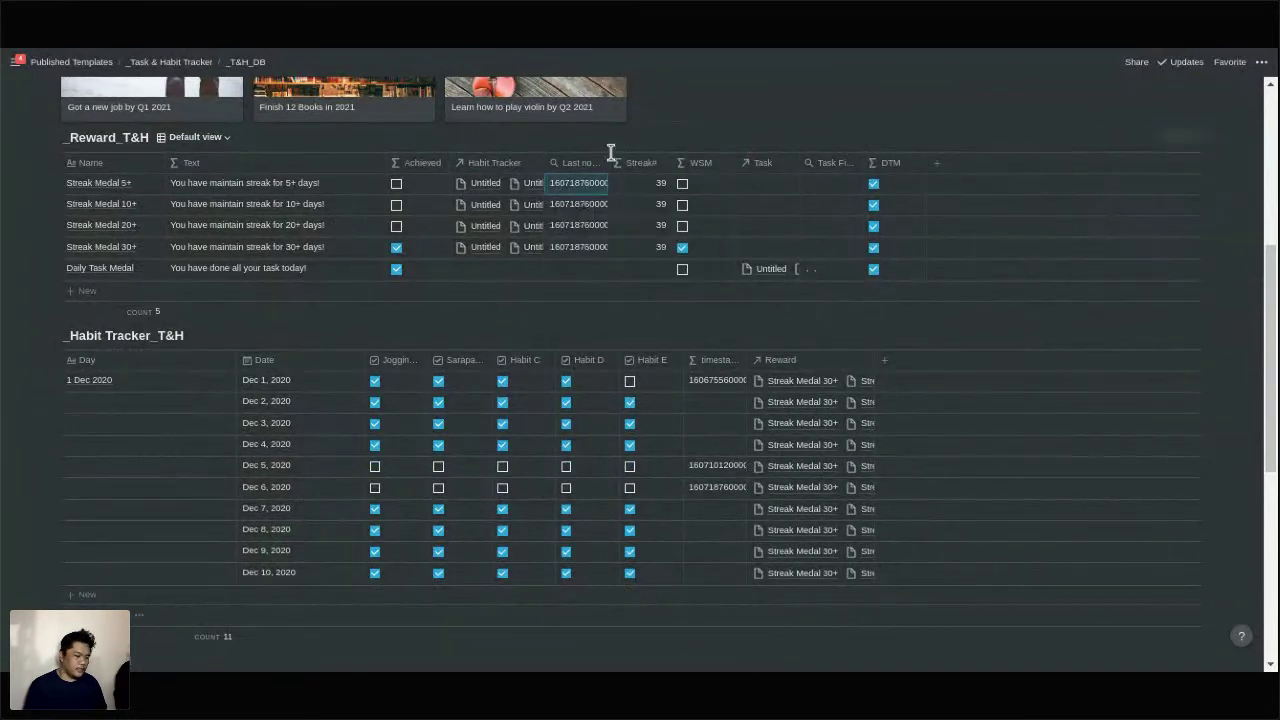
{"action": "left_click", "coordinate": [582, 164]}
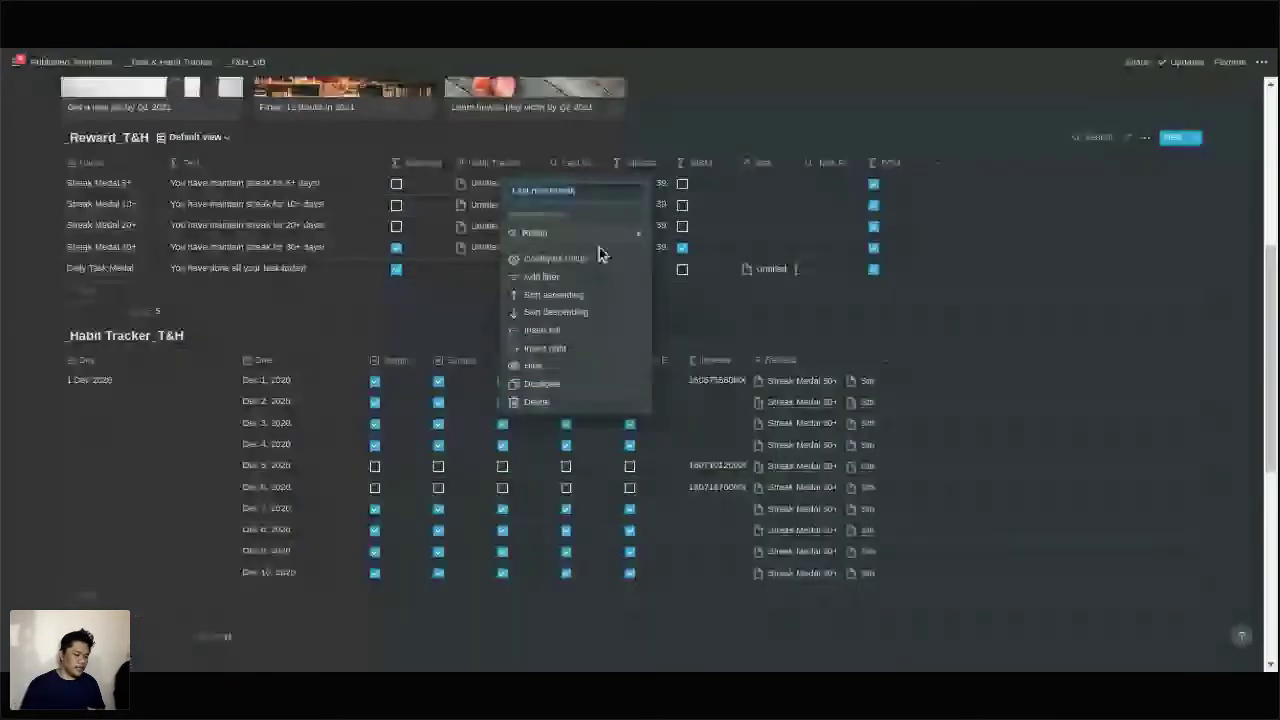
{"action": "mouse_move", "coordinate": [600, 233]}
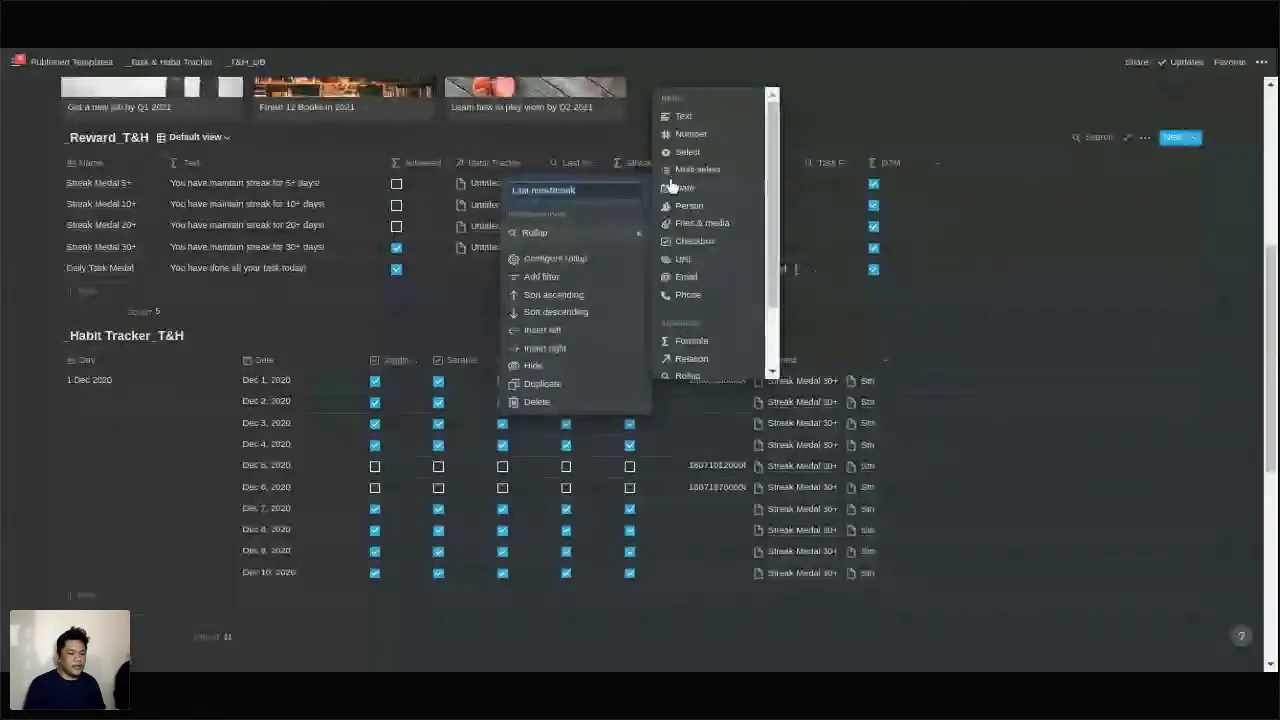
{"action": "left_click", "coordinate": [883, 104]}
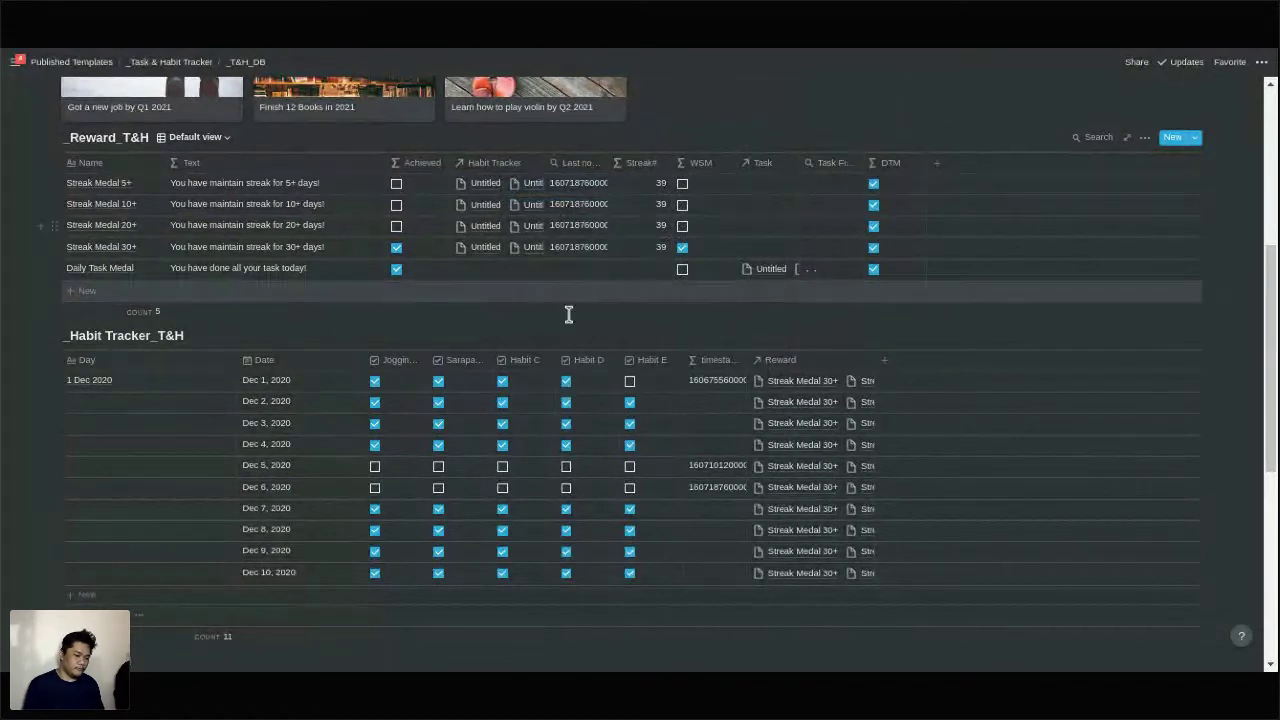
Configure the Last non-Streak rollup to use the Habit Tracker relation and its timestamp property, showing the original values.
{"action": "left_click", "coordinate": [555, 187]}
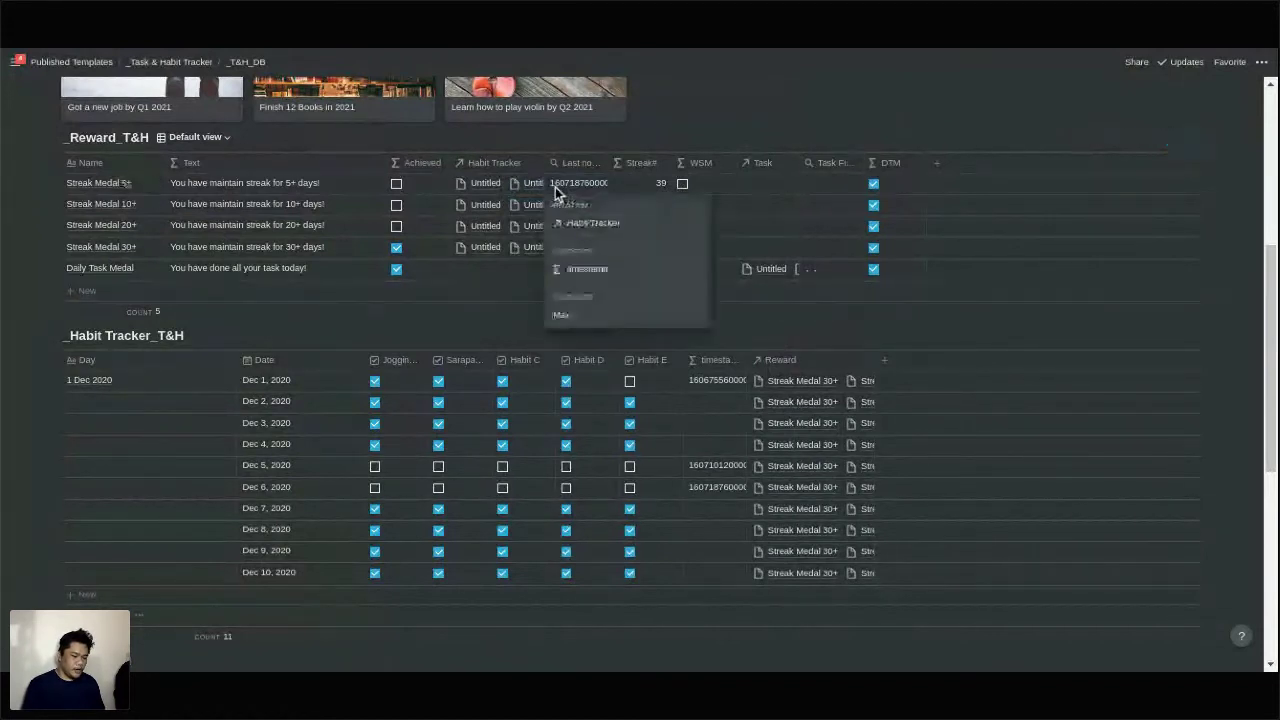
{"action": "left_click", "coordinate": [604, 224]}
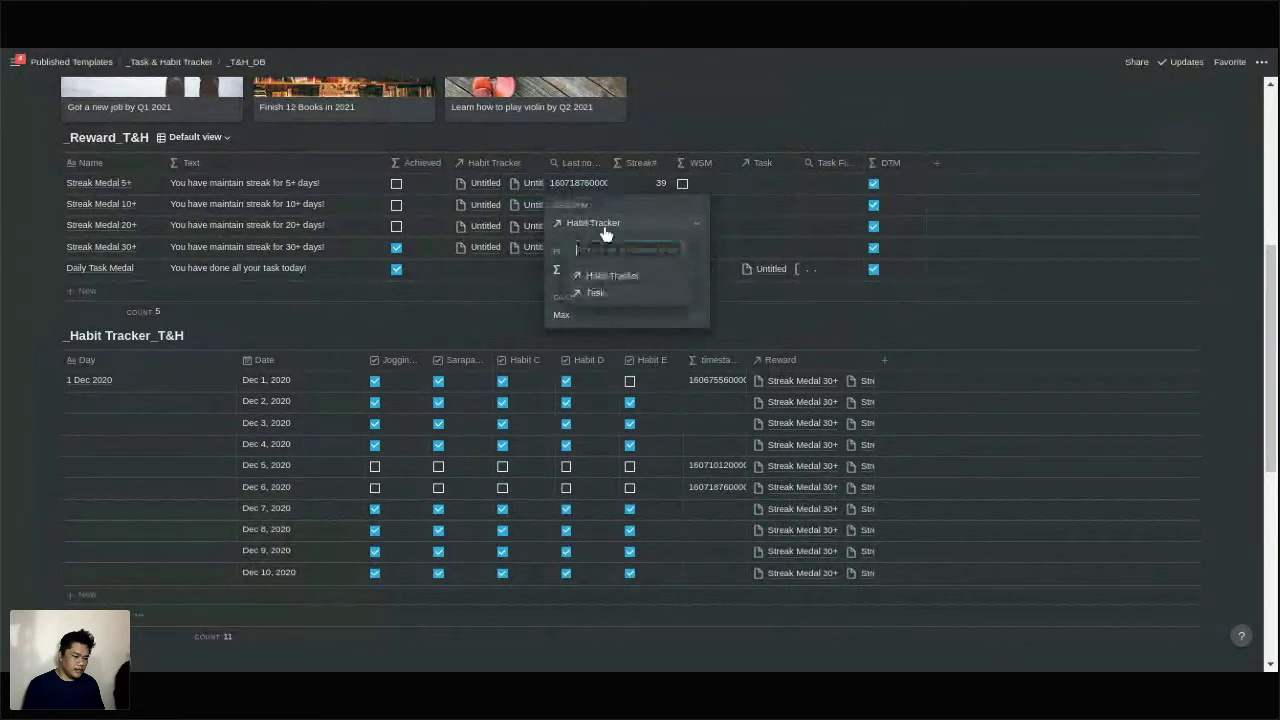
{"action": "left_click", "coordinate": [626, 268]}
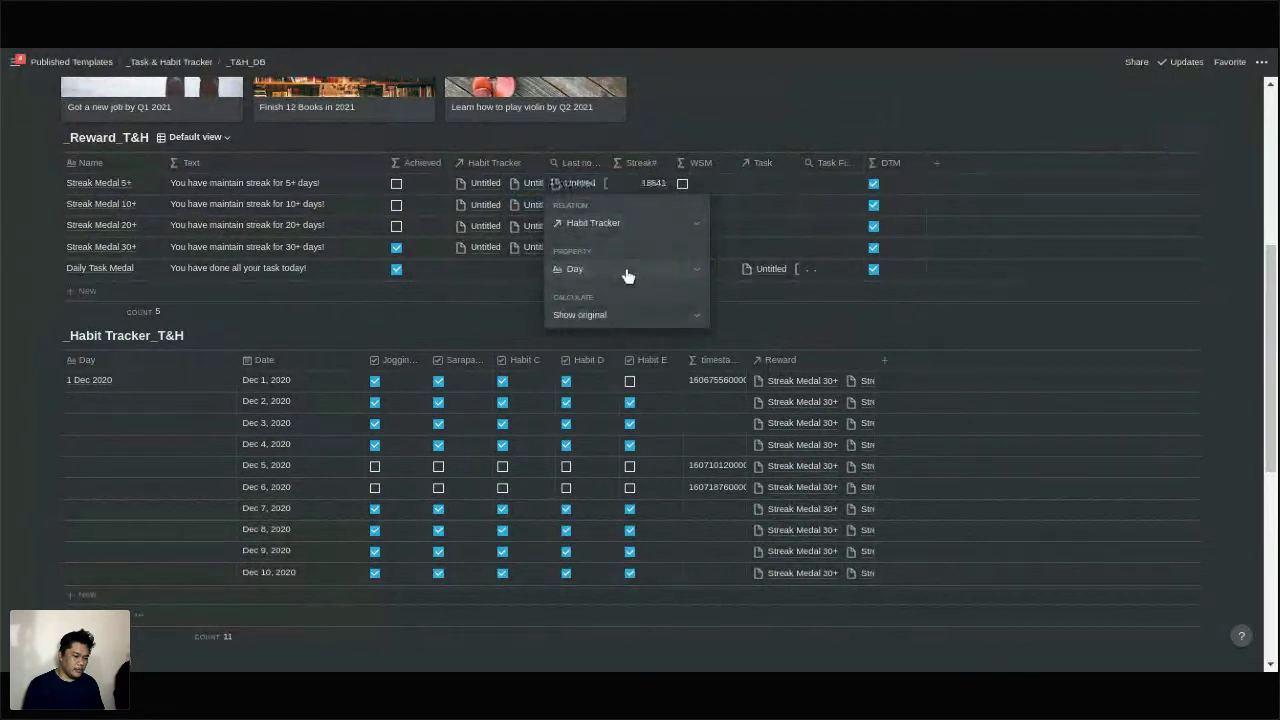
{"action": "left_click", "coordinate": [622, 268]}
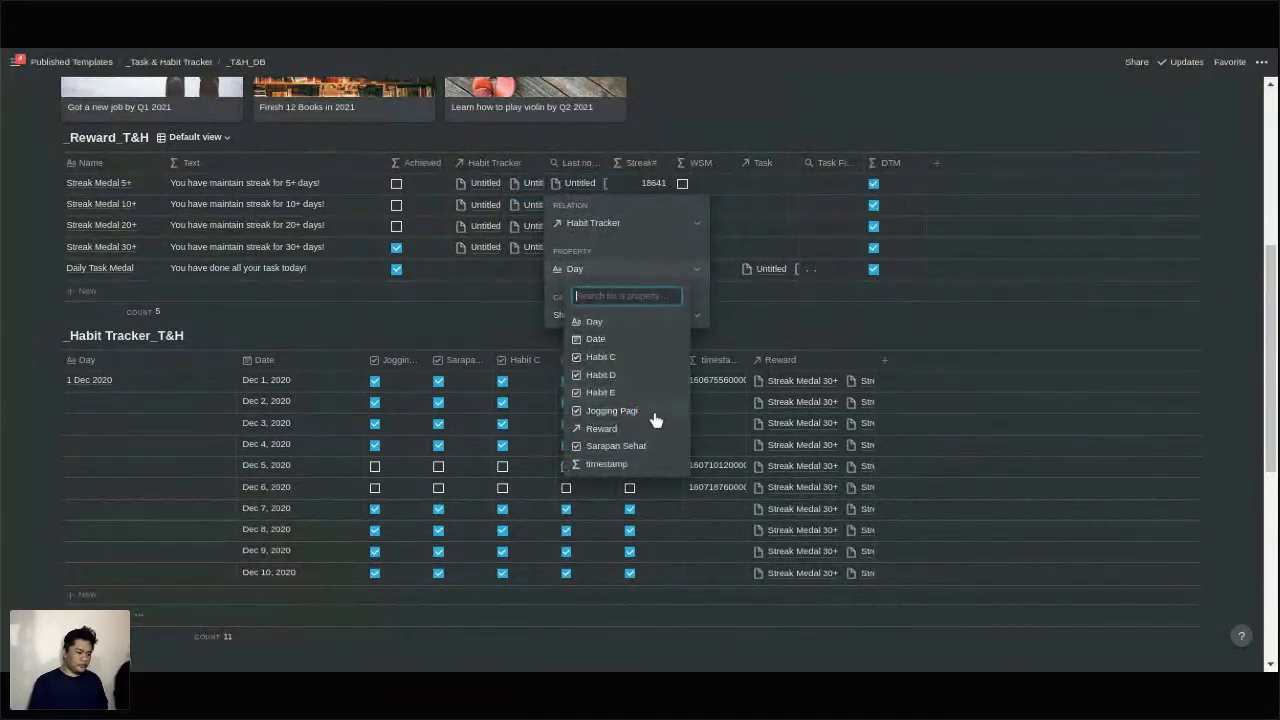
{"action": "left_click", "coordinate": [654, 463]}
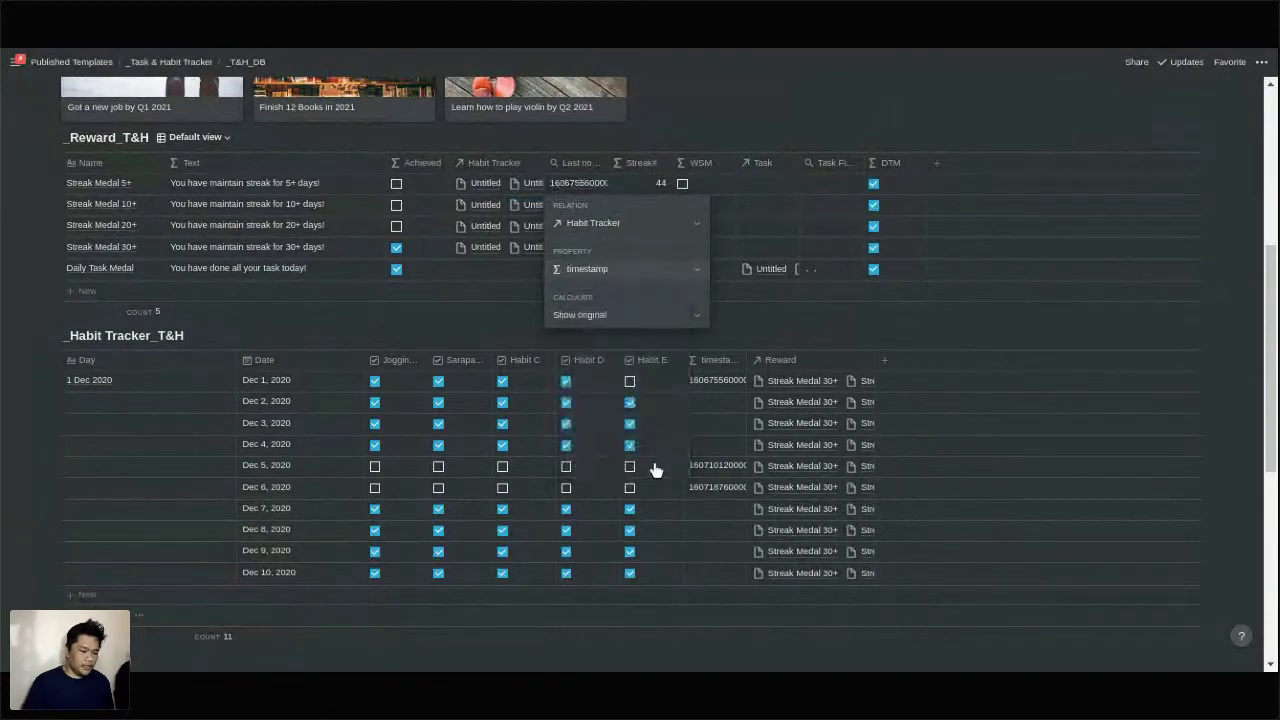
{"action": "left_click", "coordinate": [601, 316]}
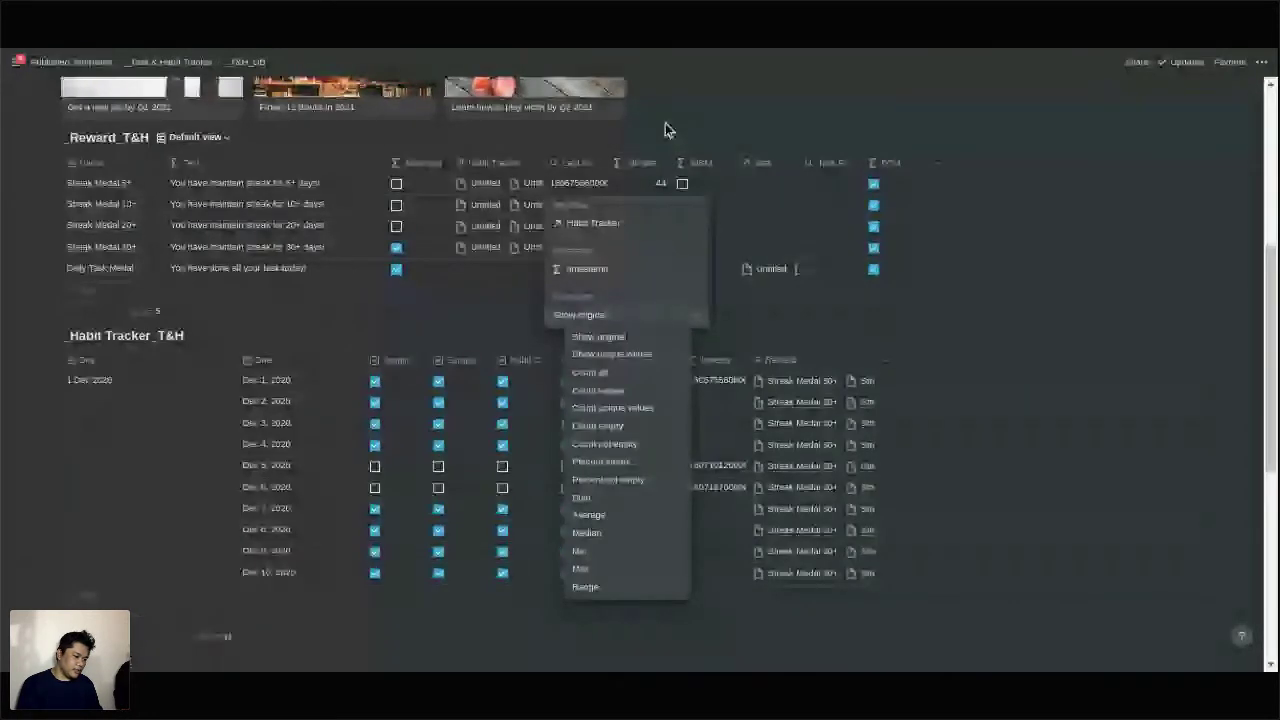
{"action": "key", "text": "Escape"}
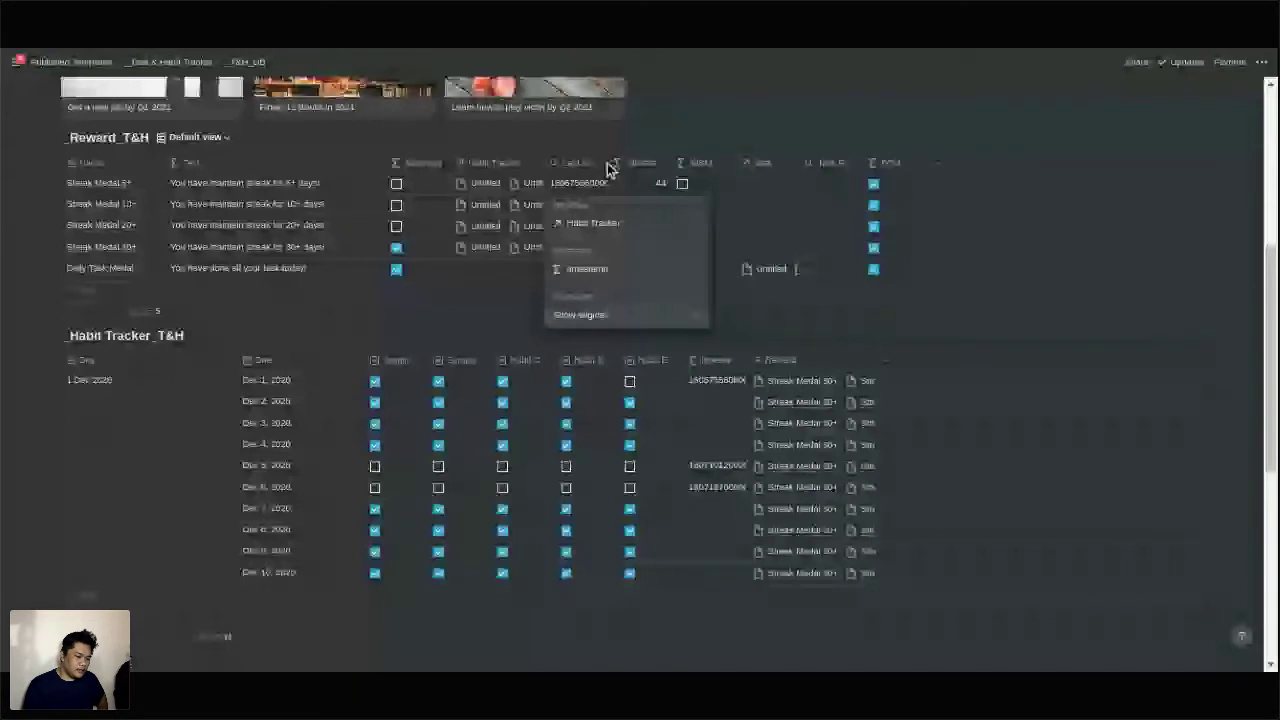
Widen the Last non-Streak column and try the Sum and Average calculations on its rollup.
{"action": "left_click_drag", "start_coordinate": [612, 165], "coordinate": [795, 192]}
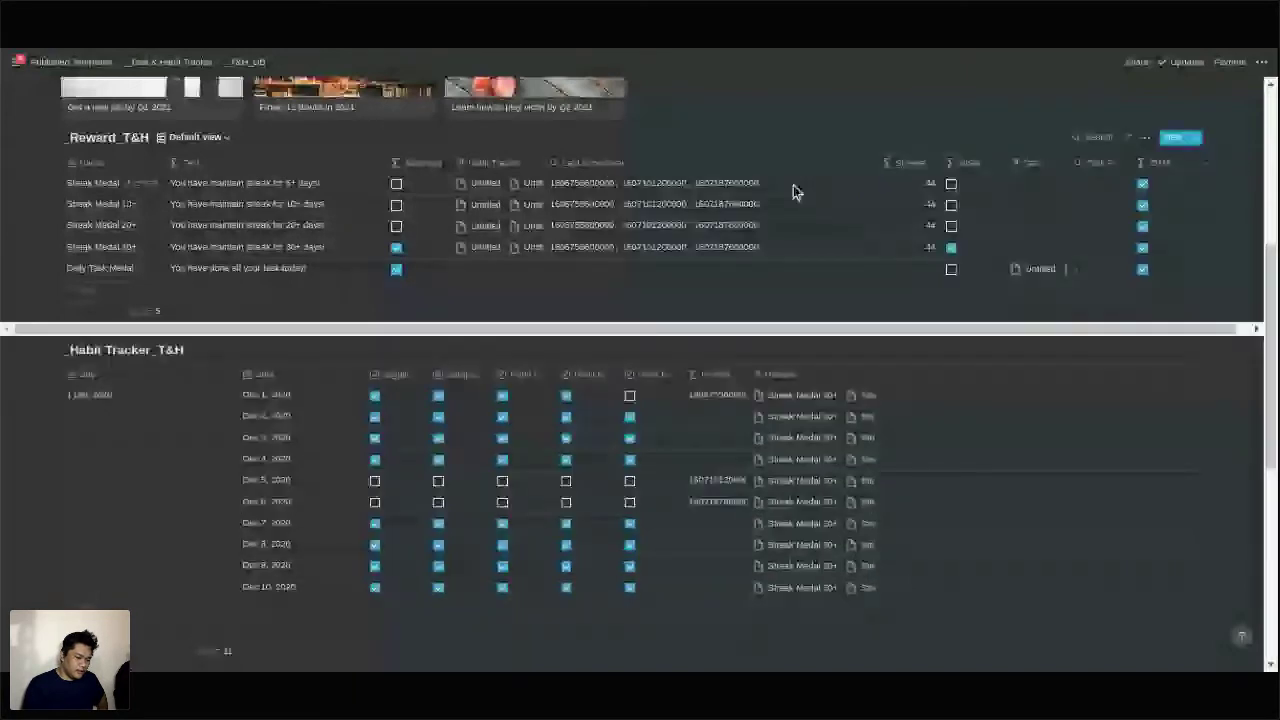
{"action": "left_click", "coordinate": [793, 192]}
{"action": "left_click", "coordinate": [791, 318]}
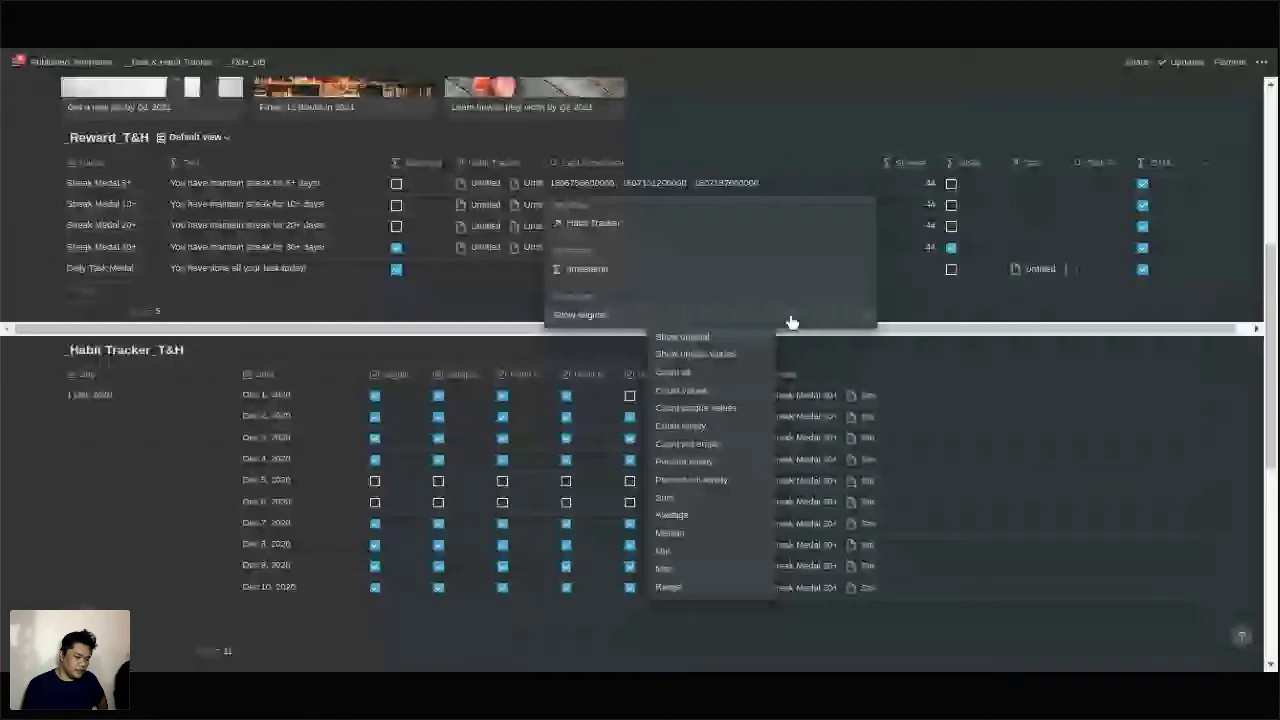
{"action": "left_click", "coordinate": [664, 497]}
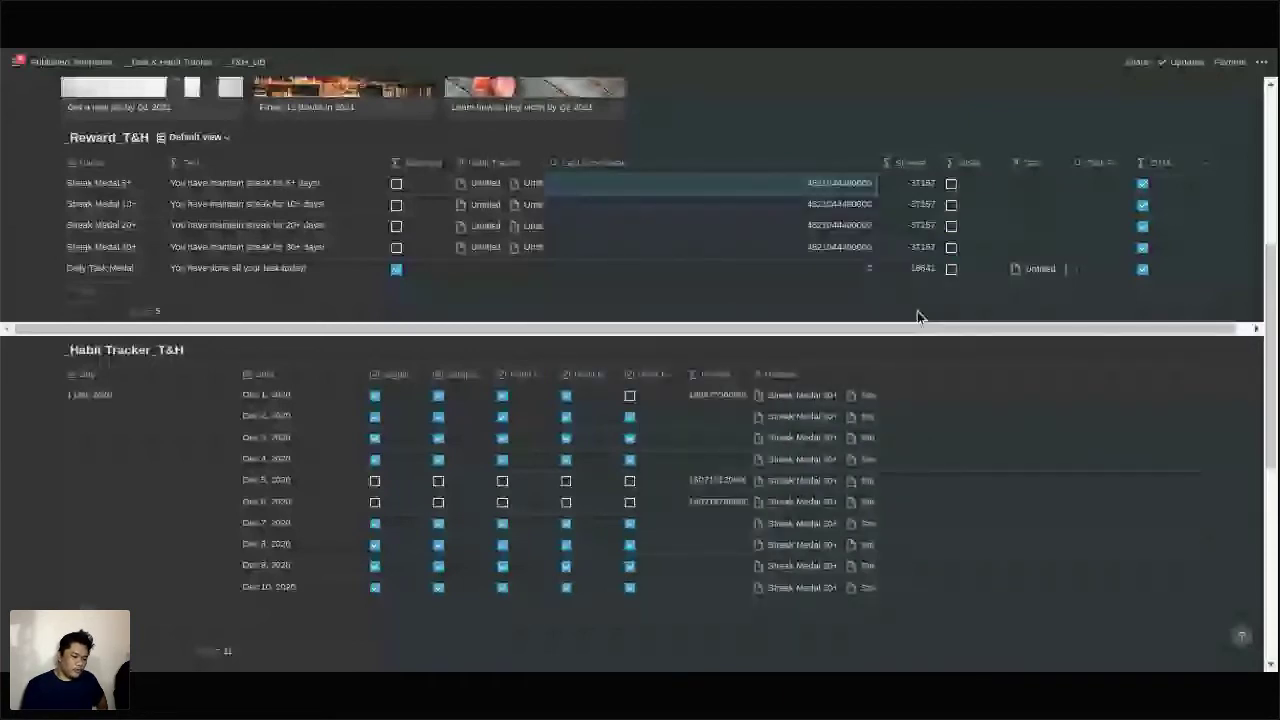
{"action": "key", "text": "Return"}
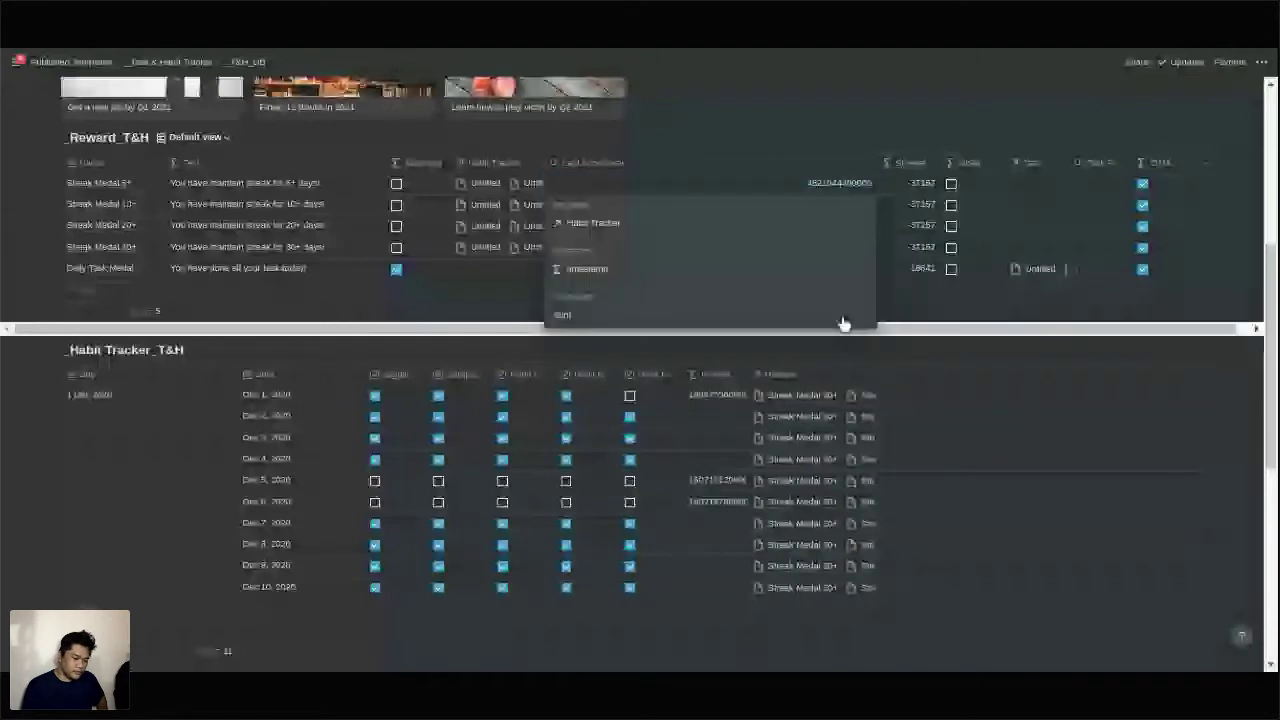
{"action": "left_click", "coordinate": [843, 318]}
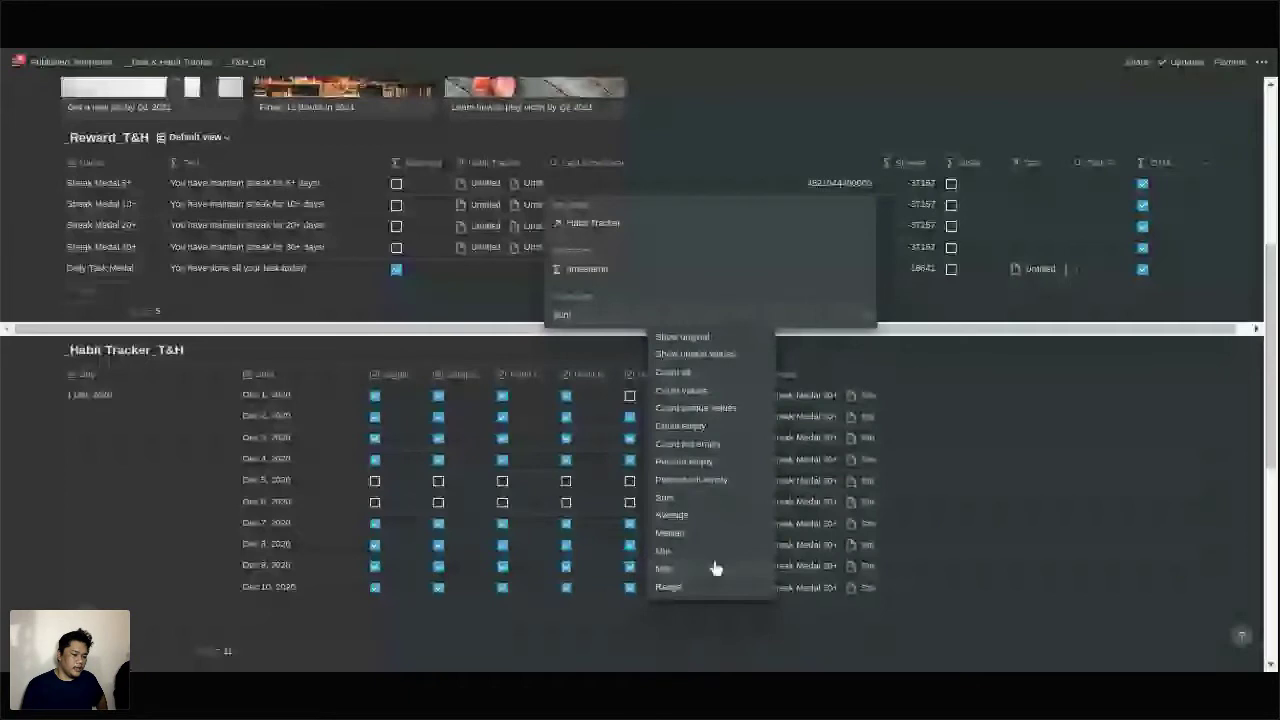
{"action": "left_click", "coordinate": [715, 566]}
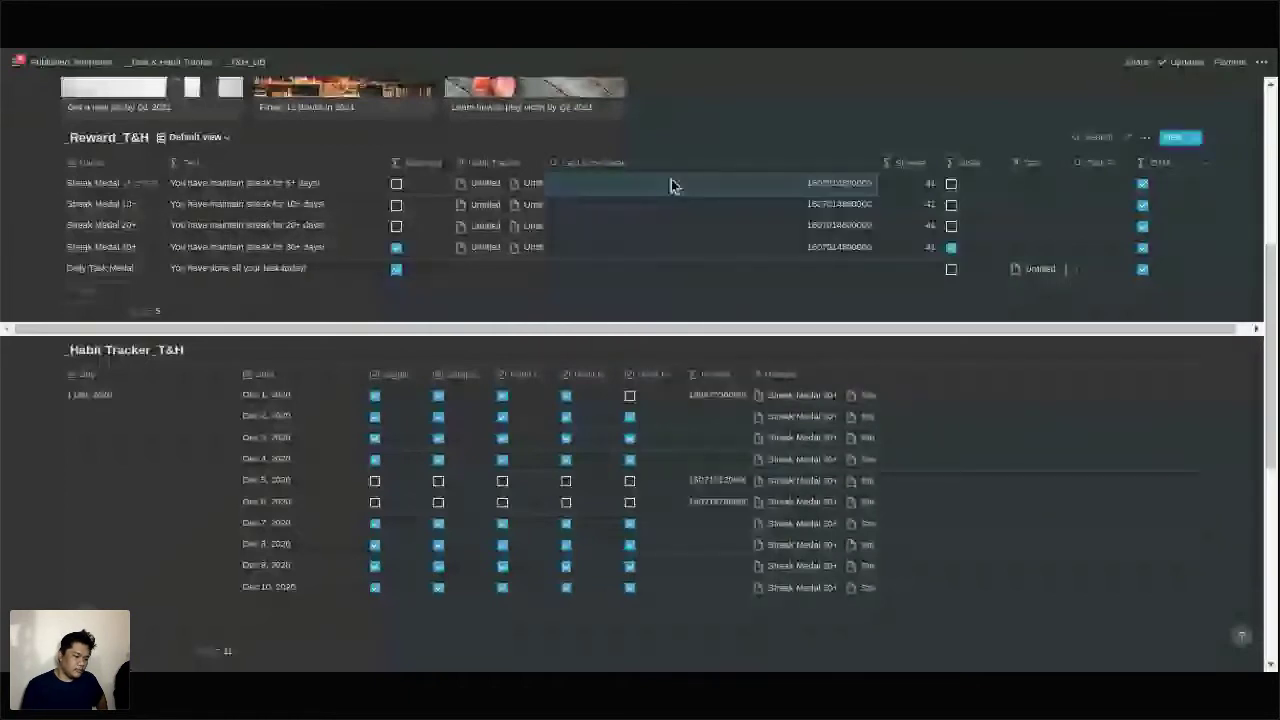
Set the Last non-Streak rollup's calculation to Max and narrow the column to fit its timestamps.
{"action": "left_click", "coordinate": [672, 186]}
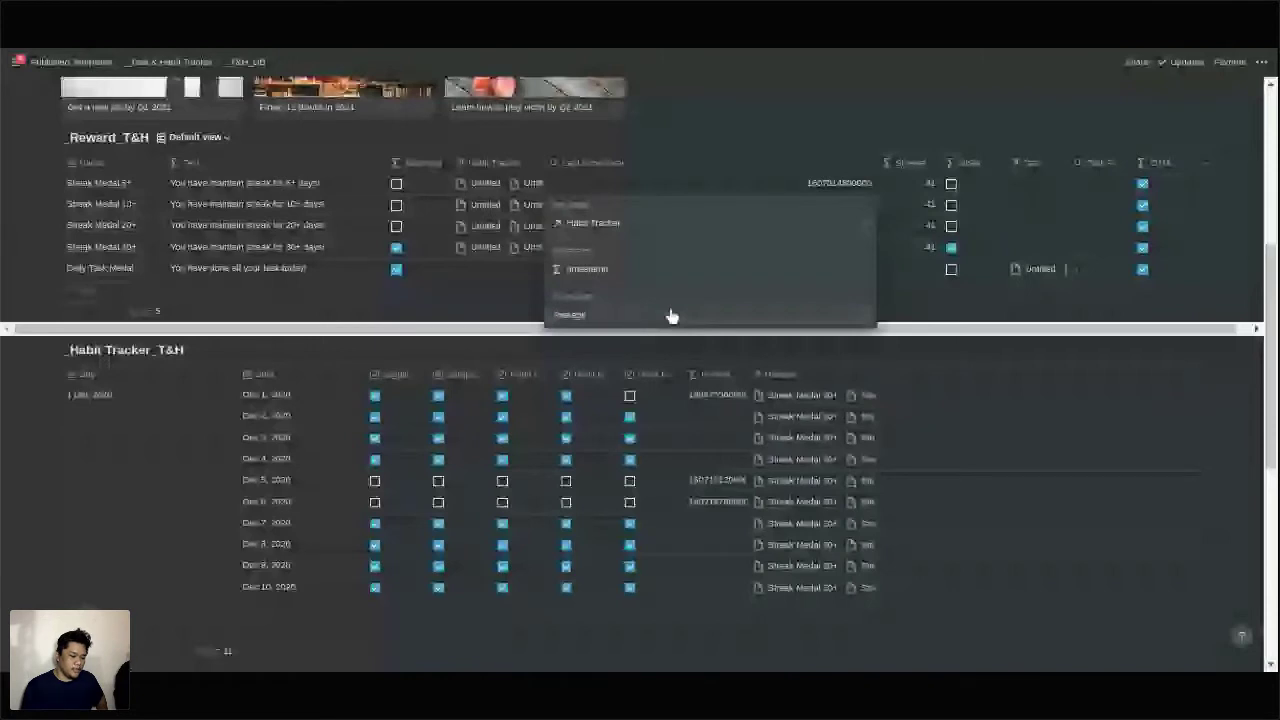
{"action": "left_click", "coordinate": [979, 287]}
{"action": "left_click_drag", "start_coordinate": [880, 162], "coordinate": [650, 162]}
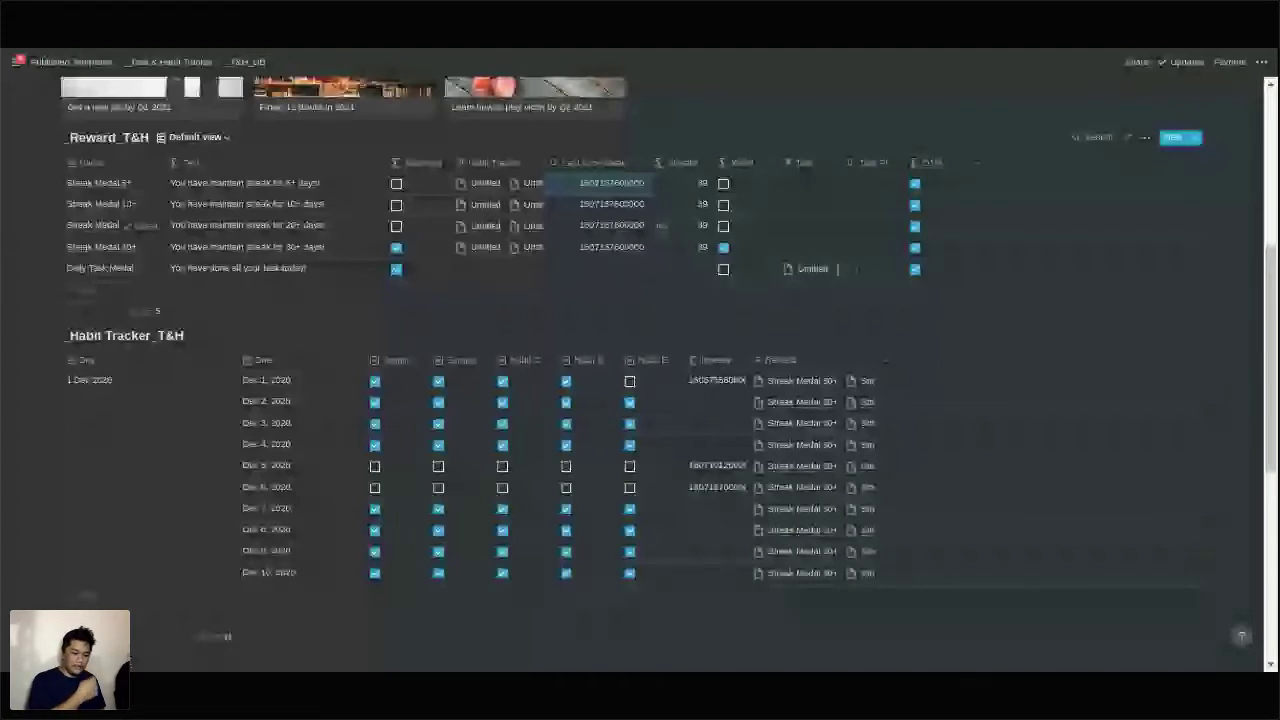
Review the formulas behind the Streak# and WSM columns in the Reward table.
{"action": "left_click", "coordinate": [690, 204]}
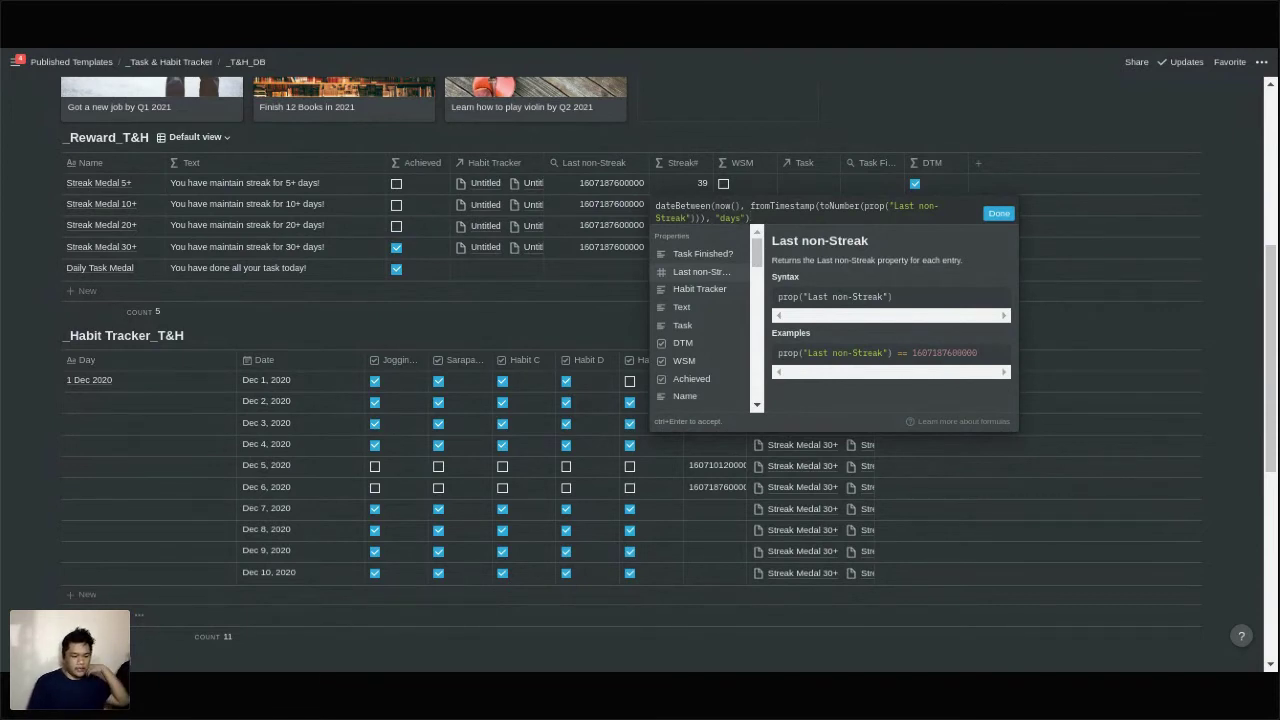
{"action": "left_click", "coordinate": [999, 213]}
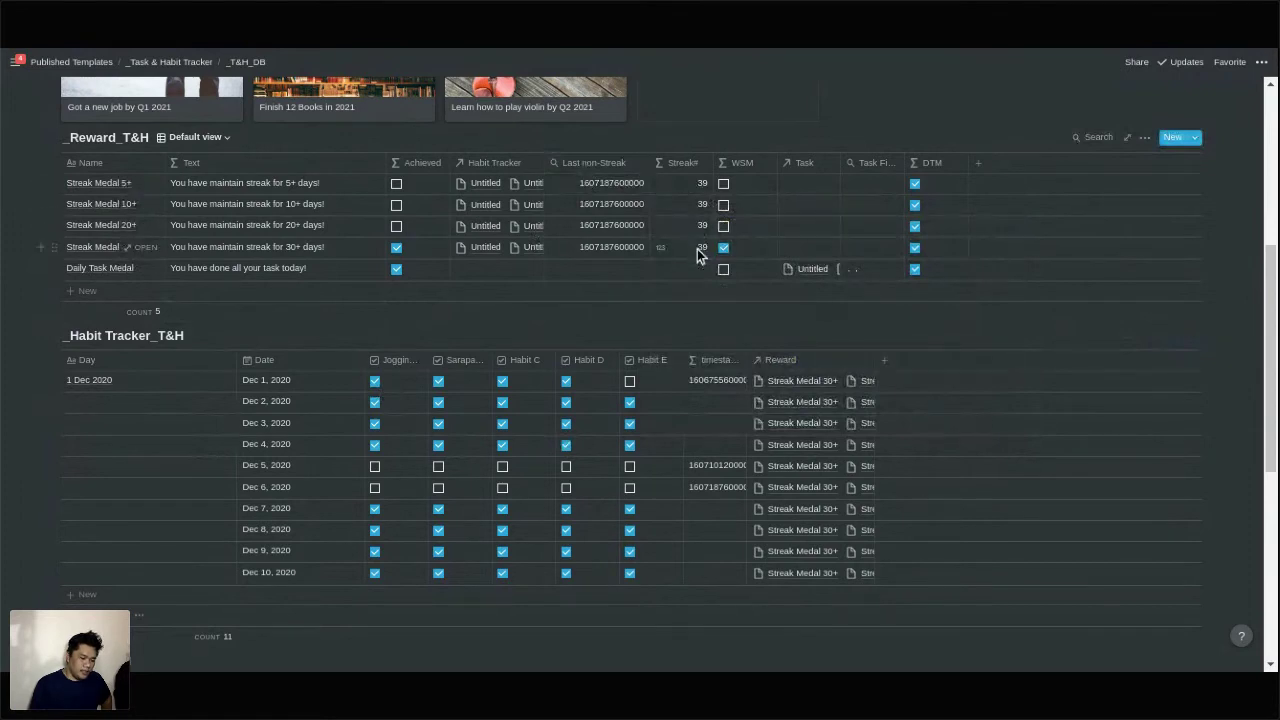
{"action": "left_click", "coordinate": [757, 249]}
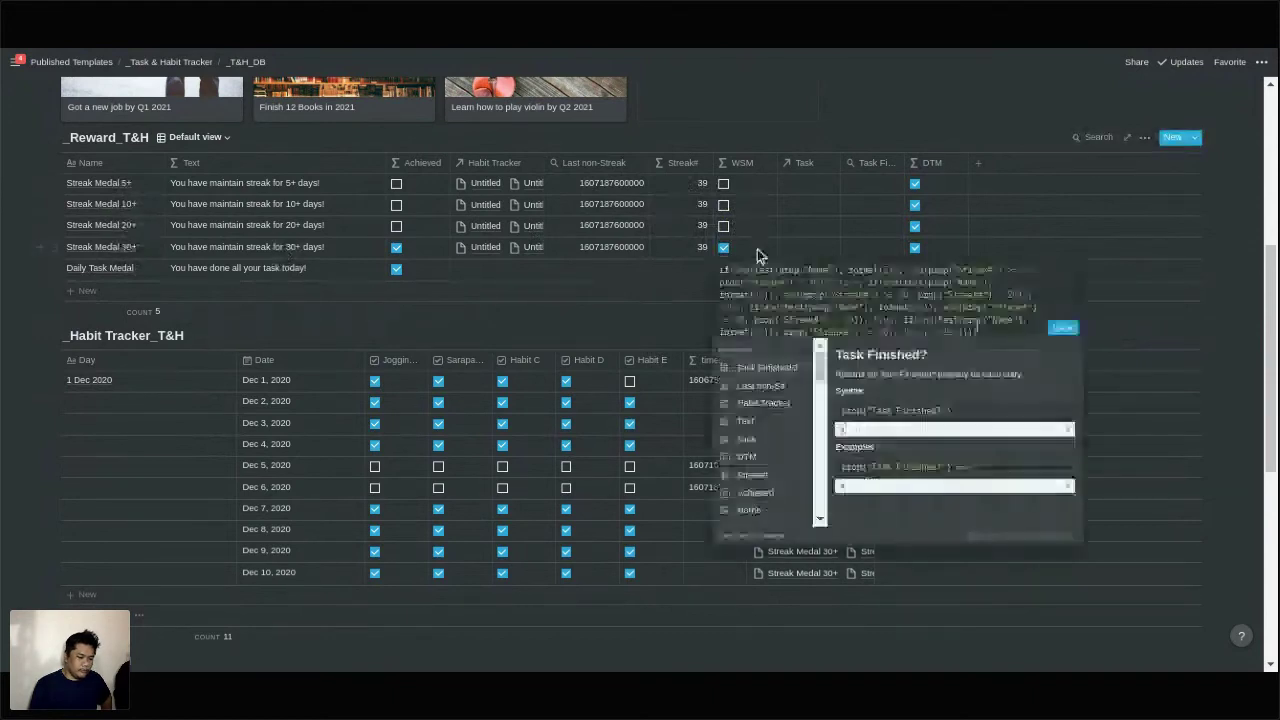
{"action": "left_click", "coordinate": [1063, 328]}
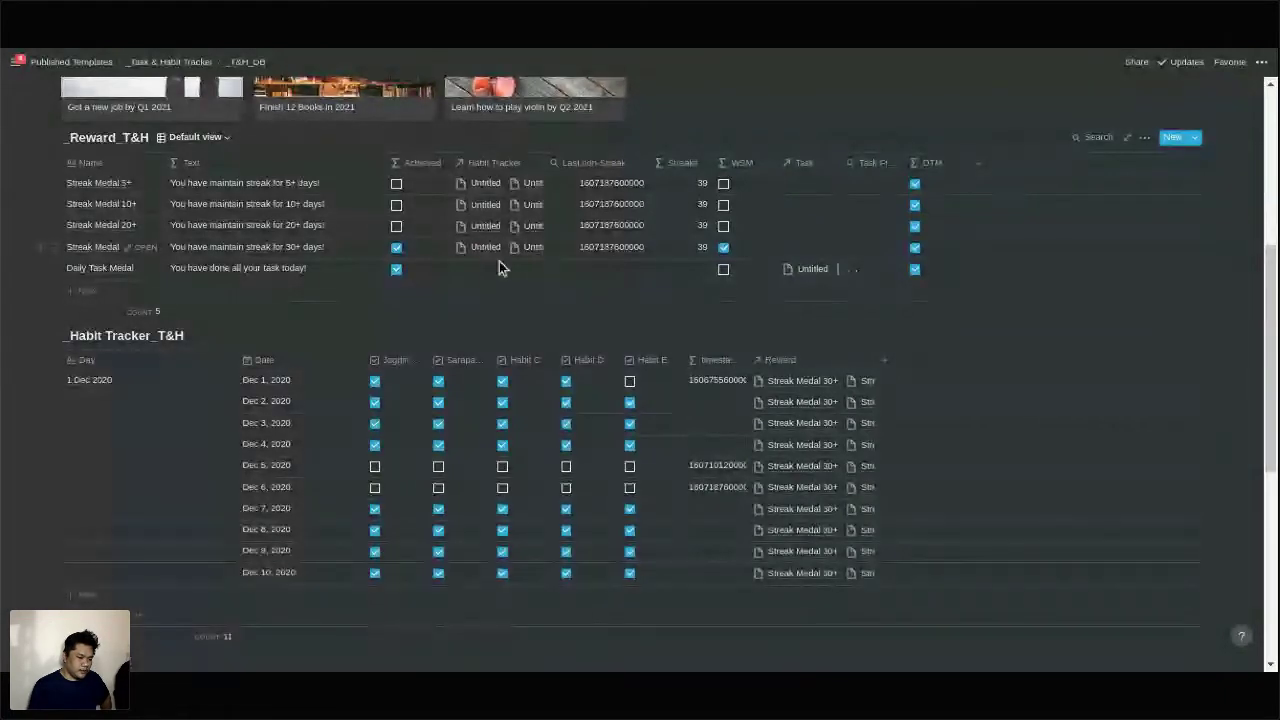
{"action": "left_click", "coordinate": [745, 251]}
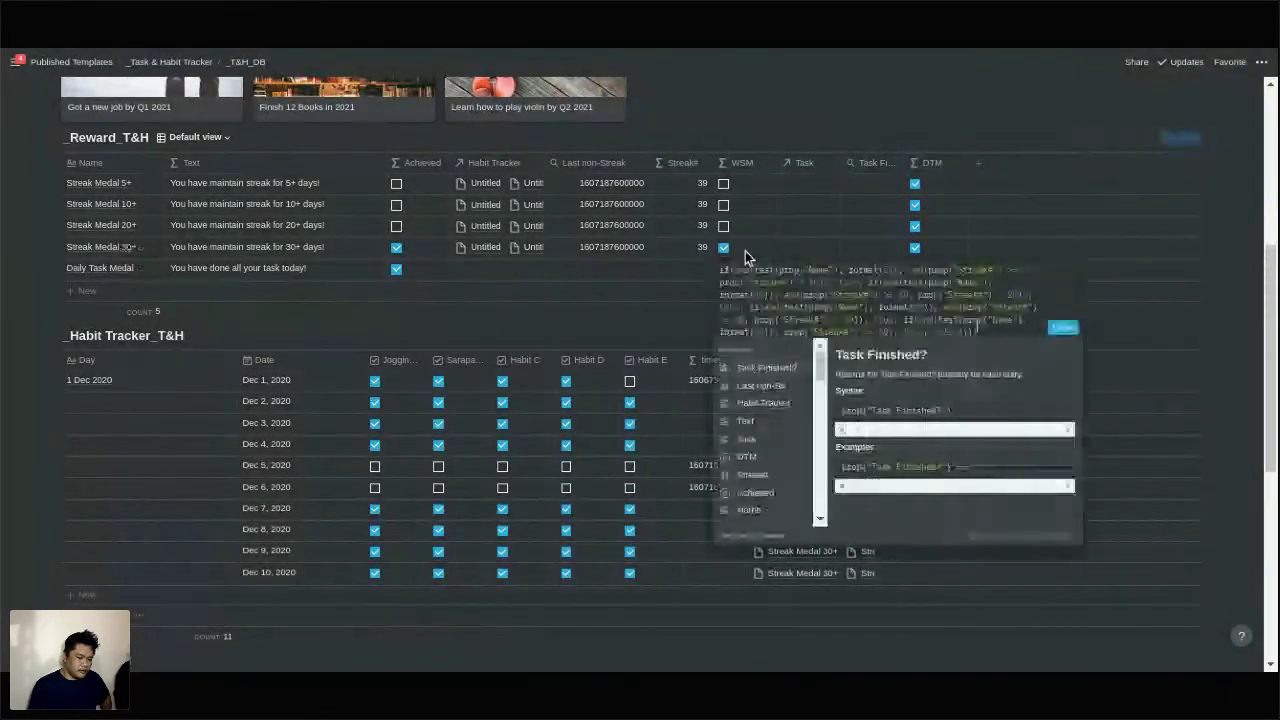
Review the Achieved column's formula in the Reward table and the page of the Streak Medal 5+ entry.
{"action": "left_click", "coordinate": [1065, 325]}
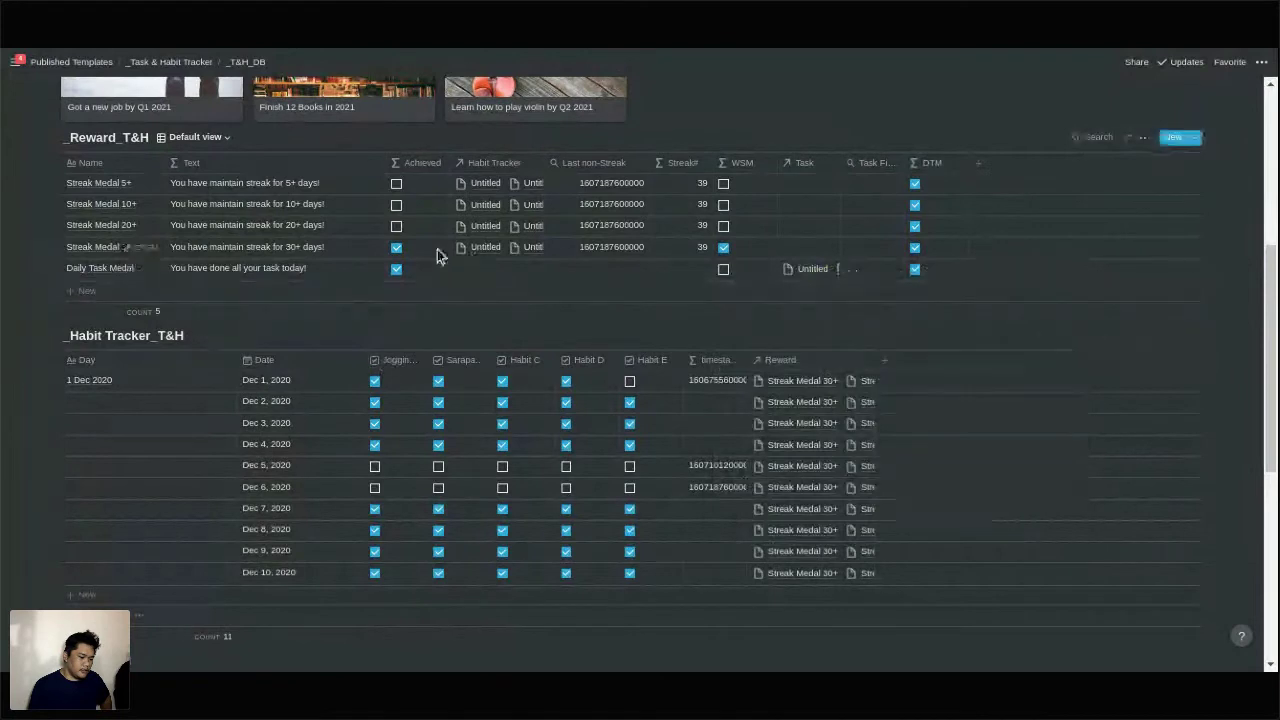
{"action": "left_click", "coordinate": [437, 249]}
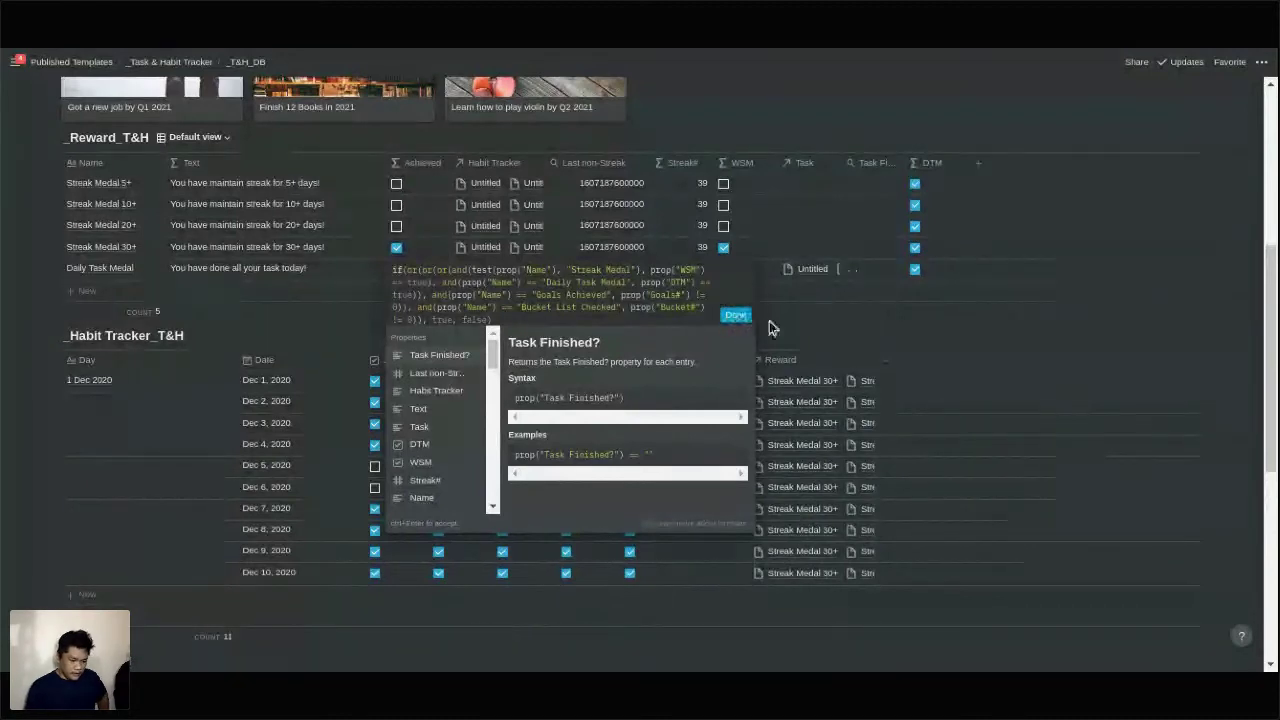
{"action": "left_click", "coordinate": [736, 316]}
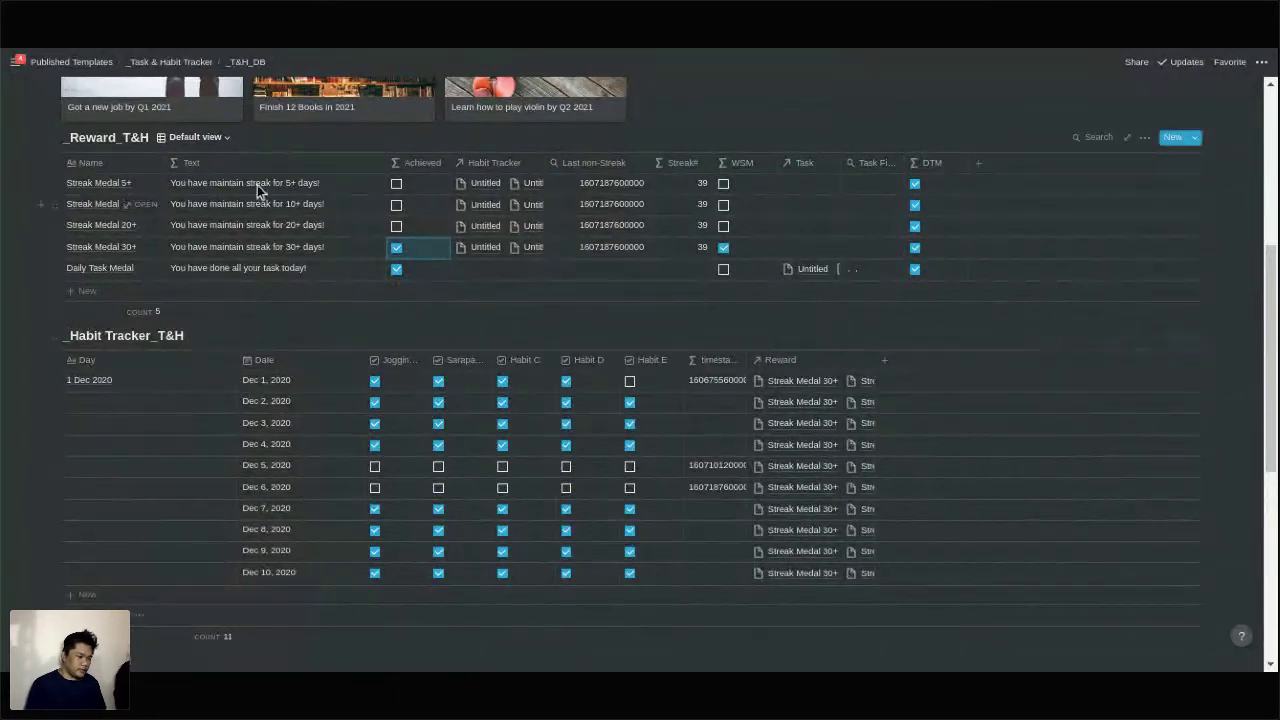
{"action": "left_click", "coordinate": [140, 184]}
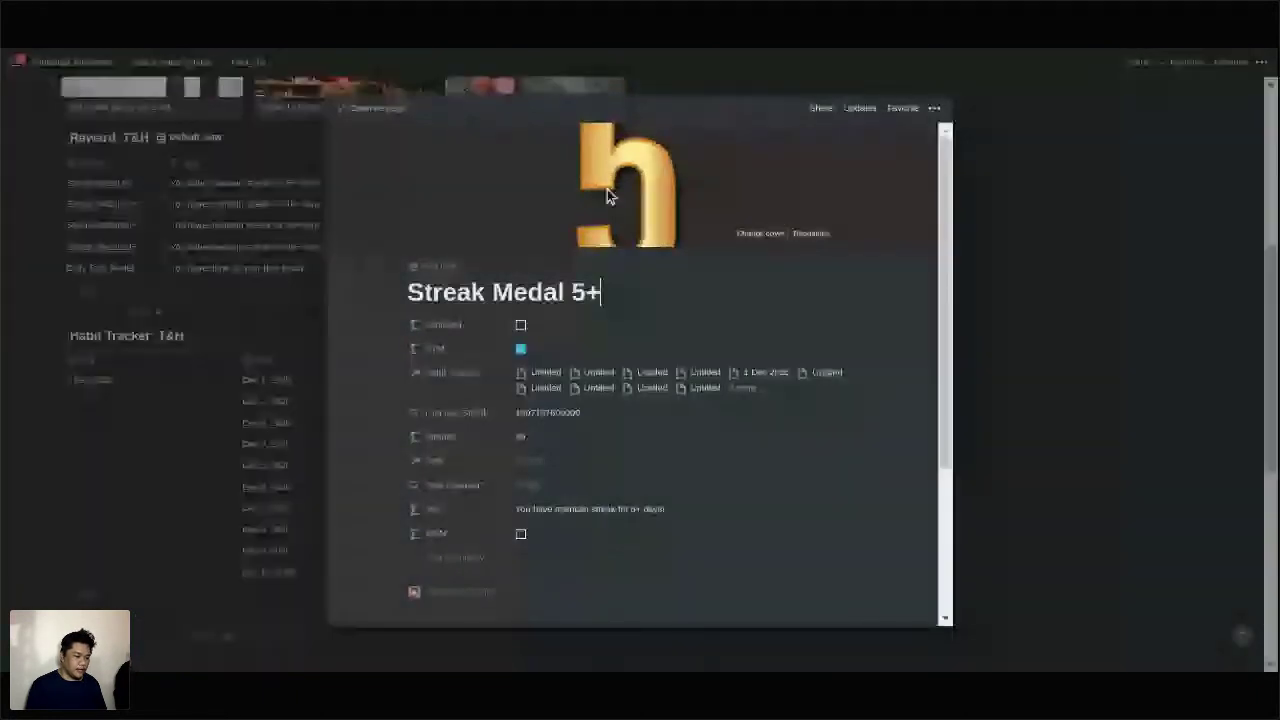
{"action": "left_click", "coordinate": [277, 269]}
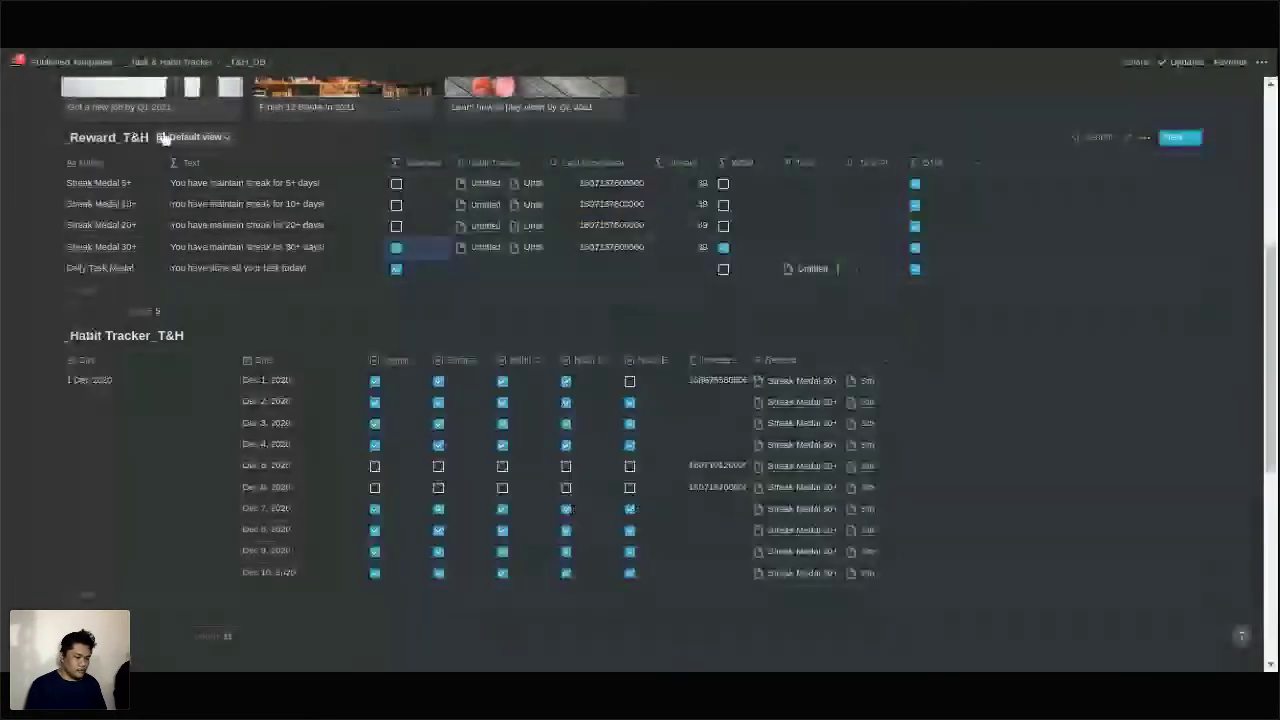
Look at the Reward table's medals in Gallery view and return to Default view.
{"action": "left_click", "coordinate": [165, 137]}
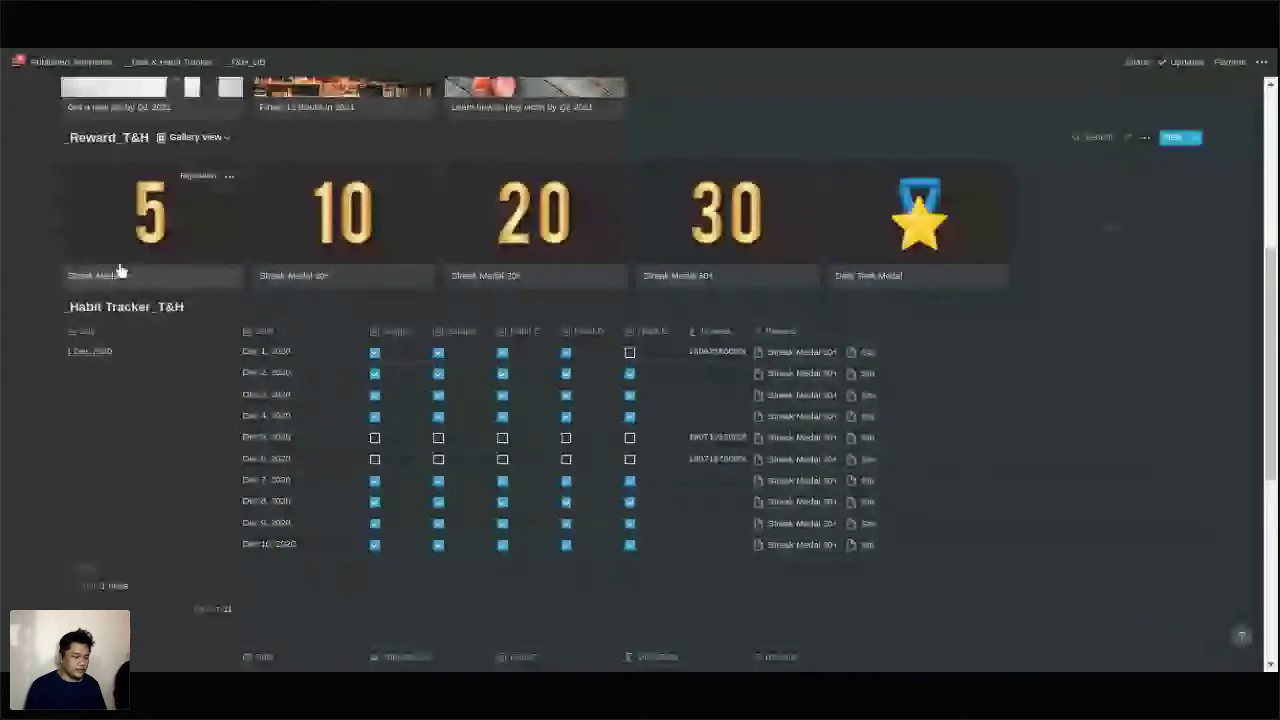
{"action": "left_click", "coordinate": [210, 140]}
{"action": "left_click", "coordinate": [185, 188]}
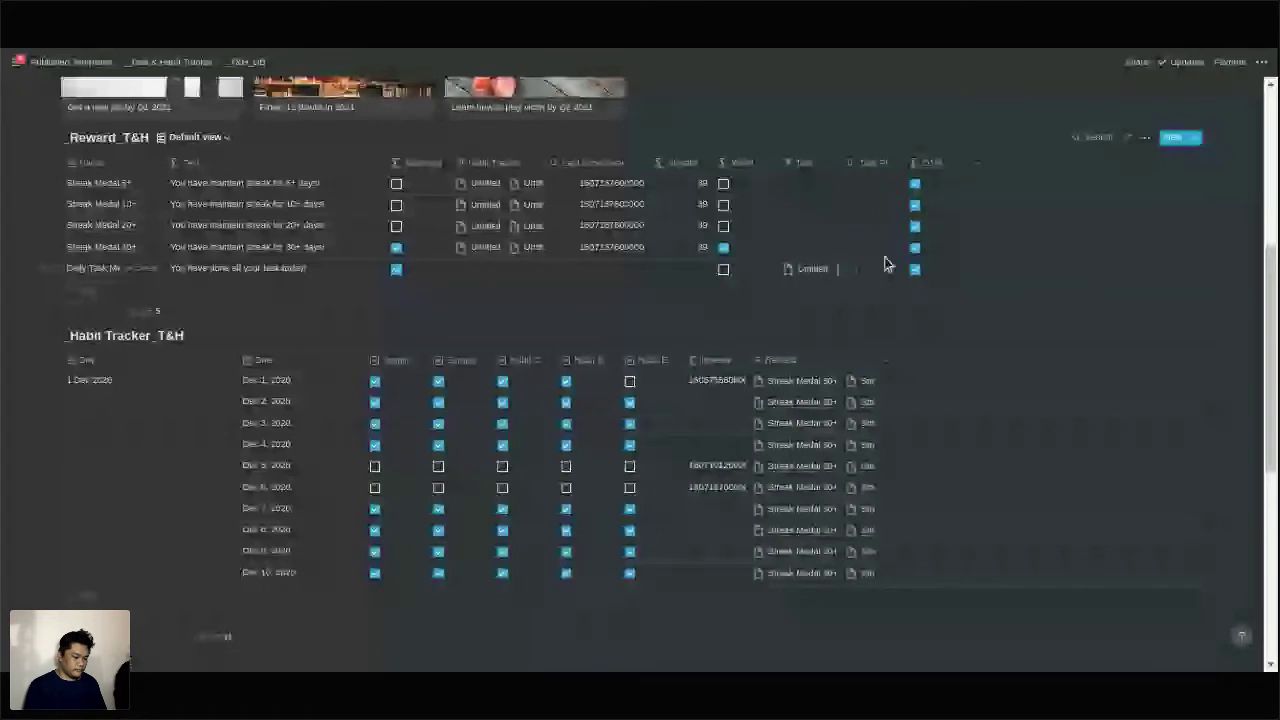
Open the third, untitled entry of the _Task_T&H table as a page and title it TASK 1.
{"action": "scroll", "coordinate": [557, 237], "scroll_direction": "down", "scroll_amount": 3}
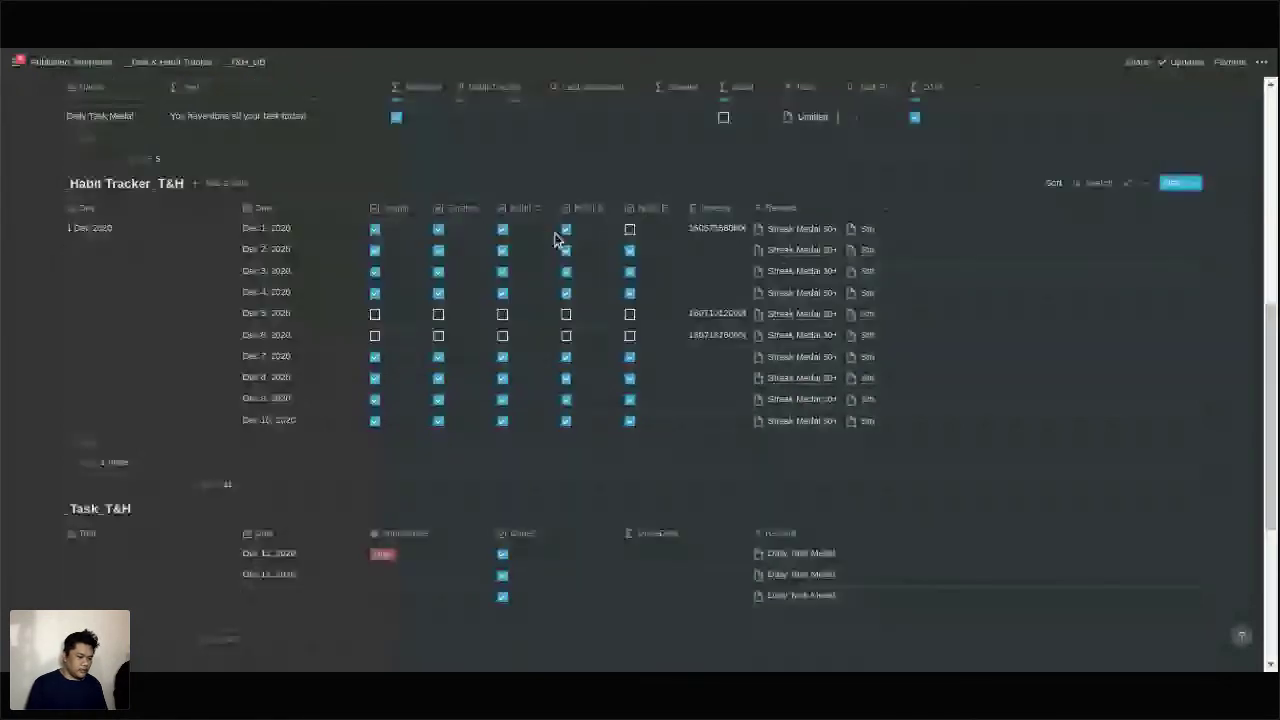
{"action": "scroll", "coordinate": [557, 244], "scroll_direction": "down", "scroll_amount": 1}
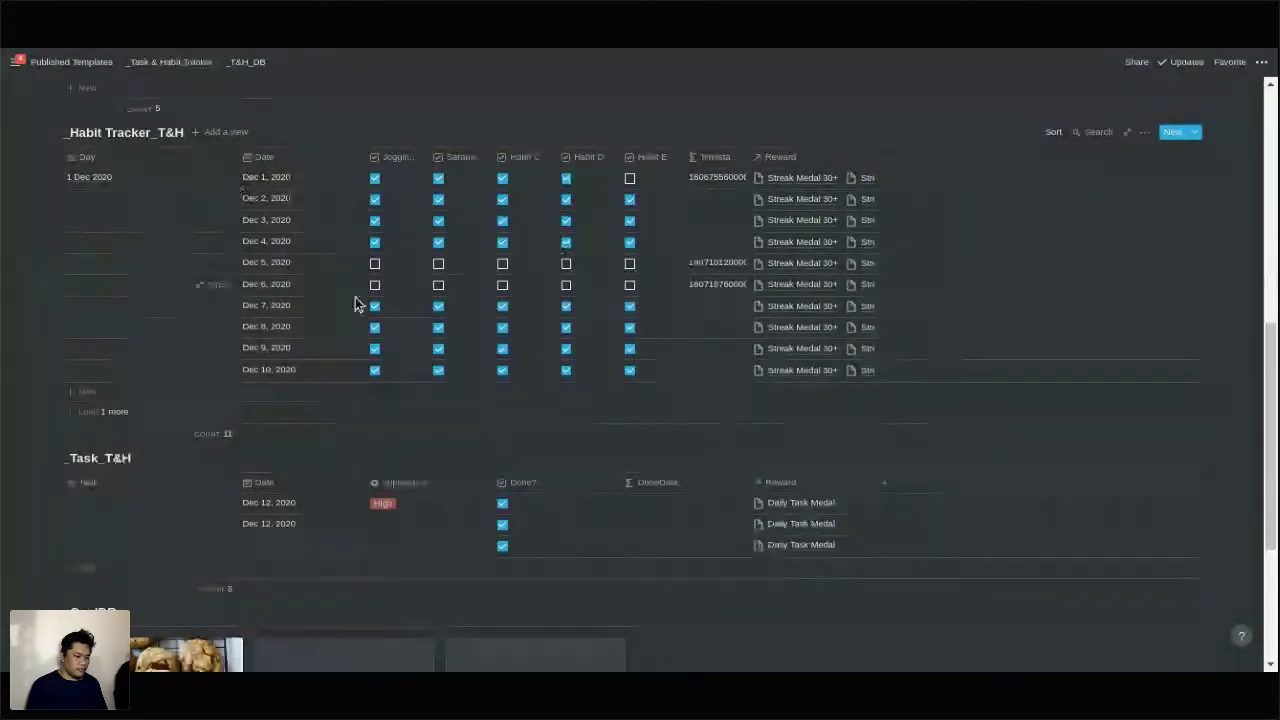
{"action": "scroll", "coordinate": [334, 300], "scroll_direction": "down", "scroll_amount": 1}
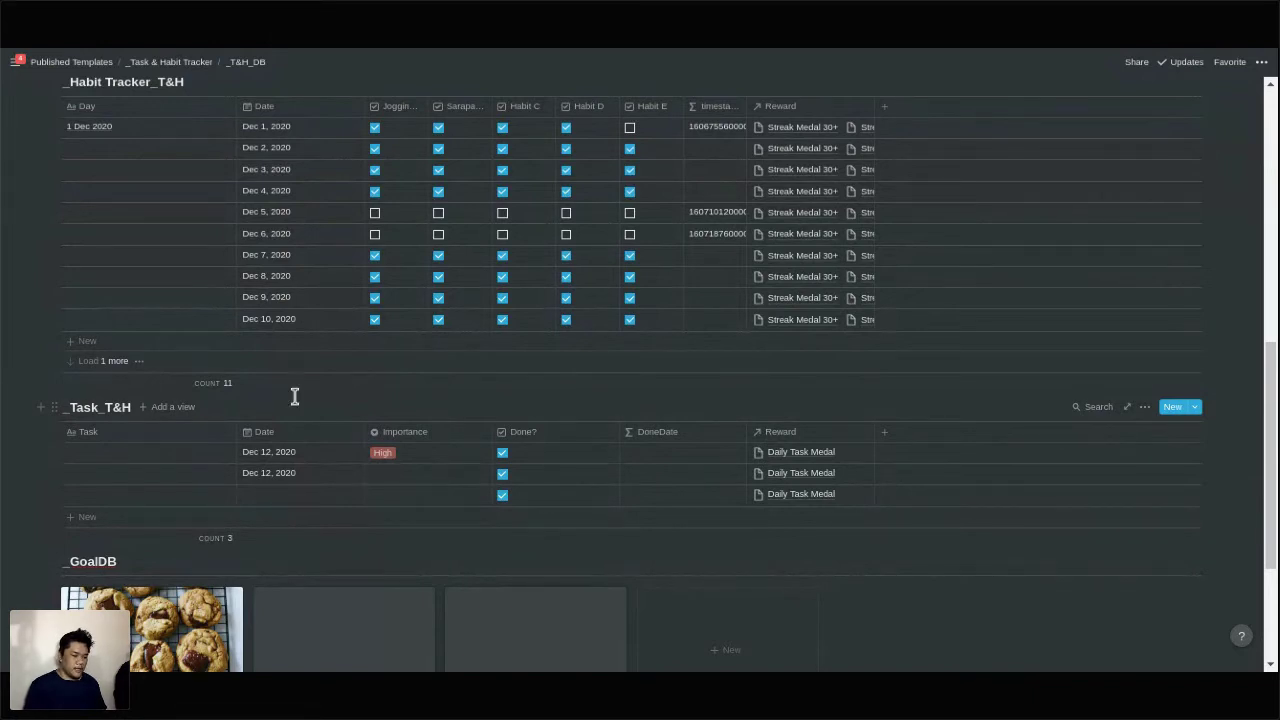
{"action": "scroll", "coordinate": [292, 397], "scroll_direction": "down", "scroll_amount": 2}
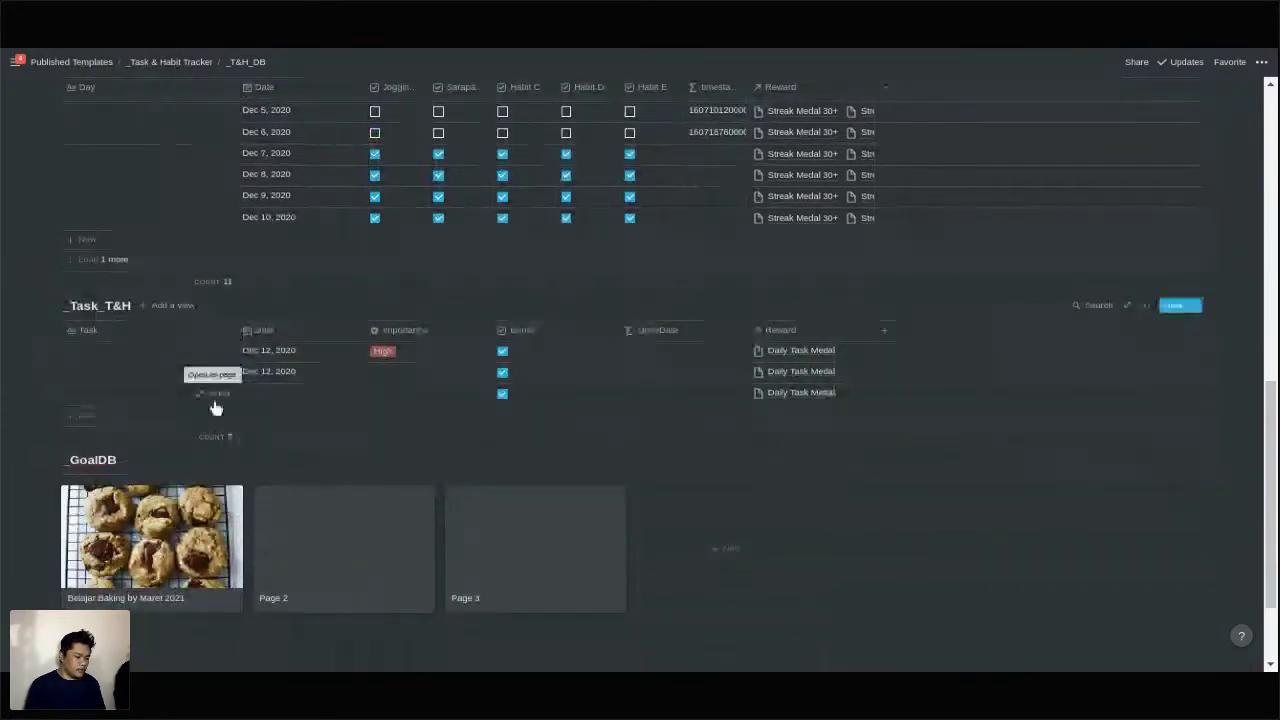
{"action": "left_click", "coordinate": [214, 398]}
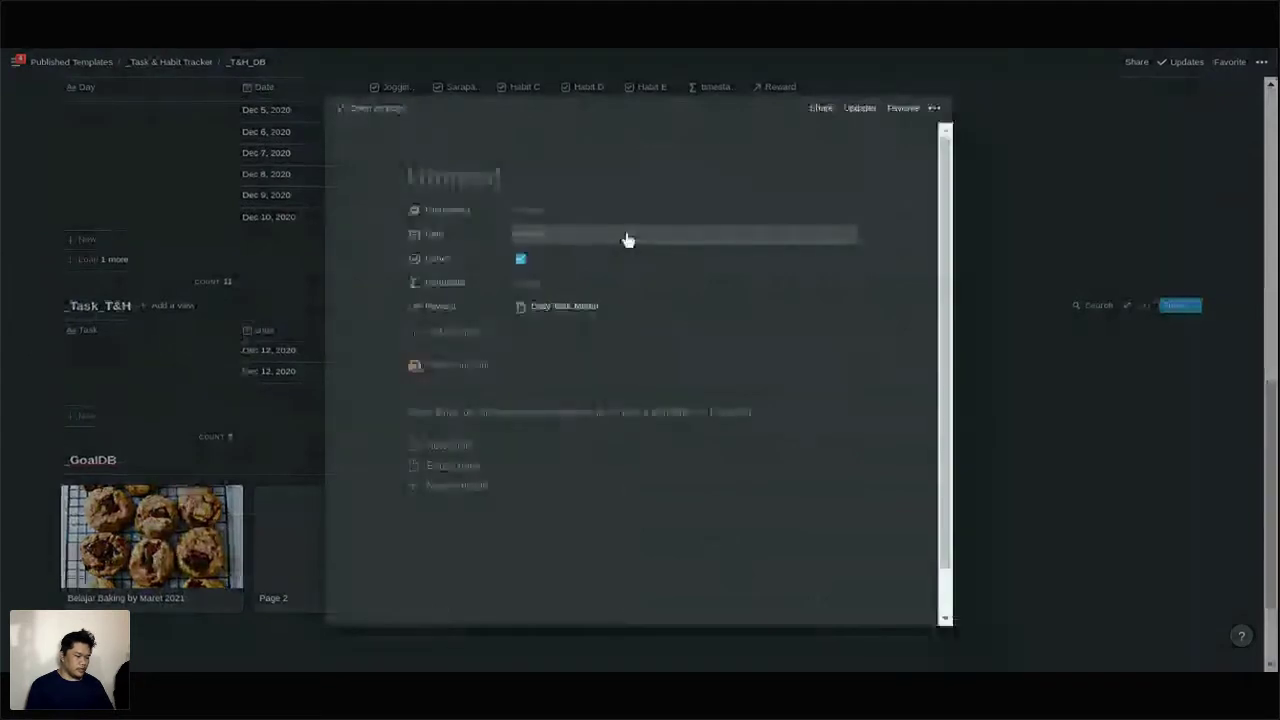
{"action": "type", "text": "T"}
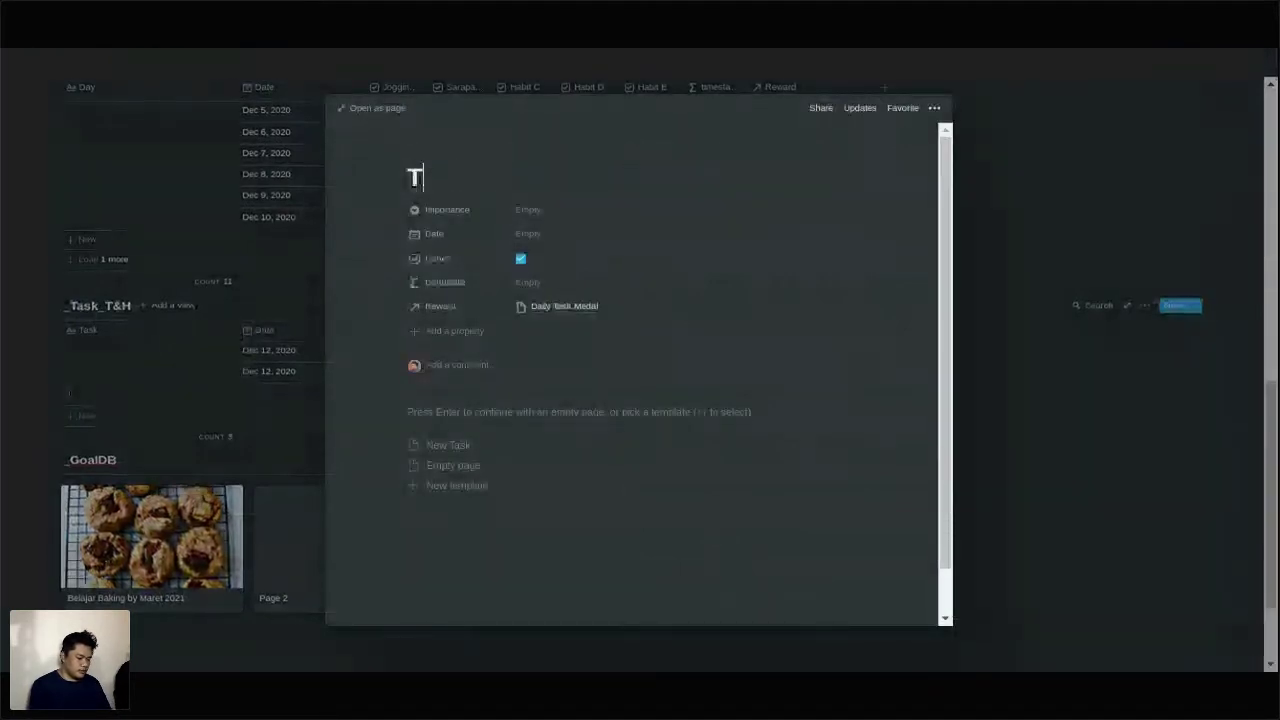
{"action": "type", "text": "ASK 1"}
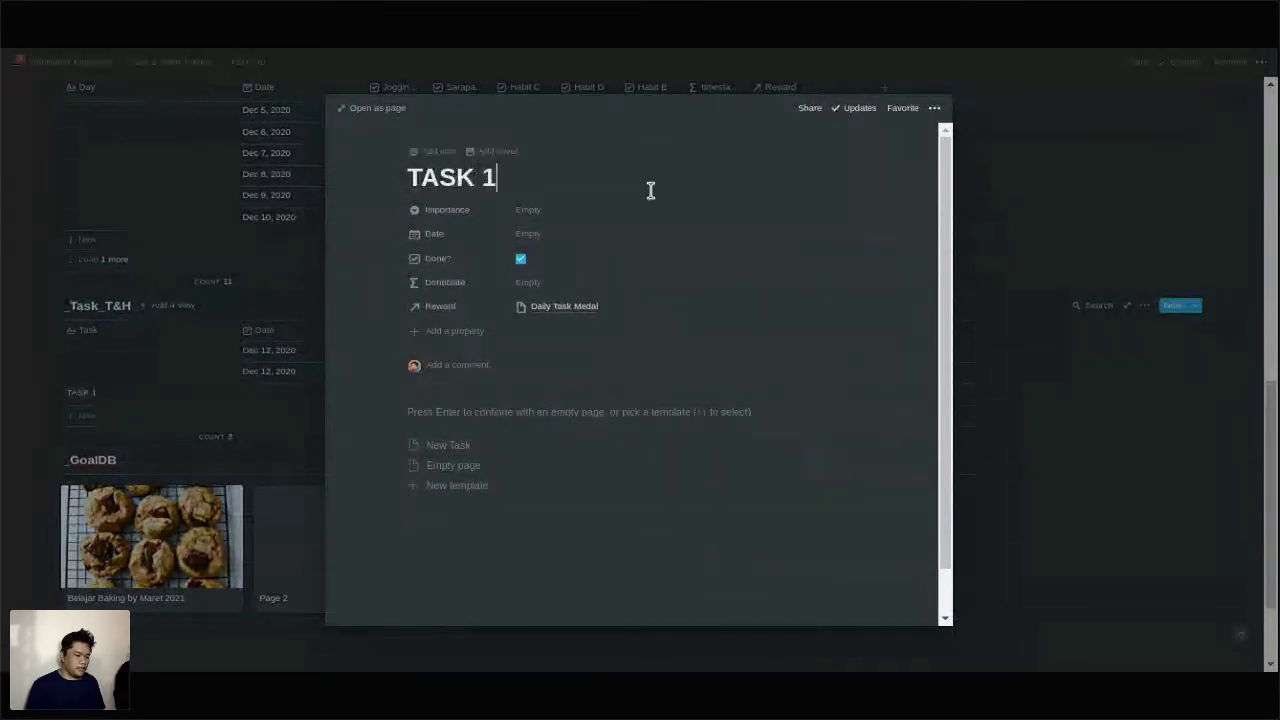
Mark TASK 1 as not done and set its Importance to Low.
{"action": "left_click", "coordinate": [518, 258]}
{"action": "left_click", "coordinate": [520, 259]}
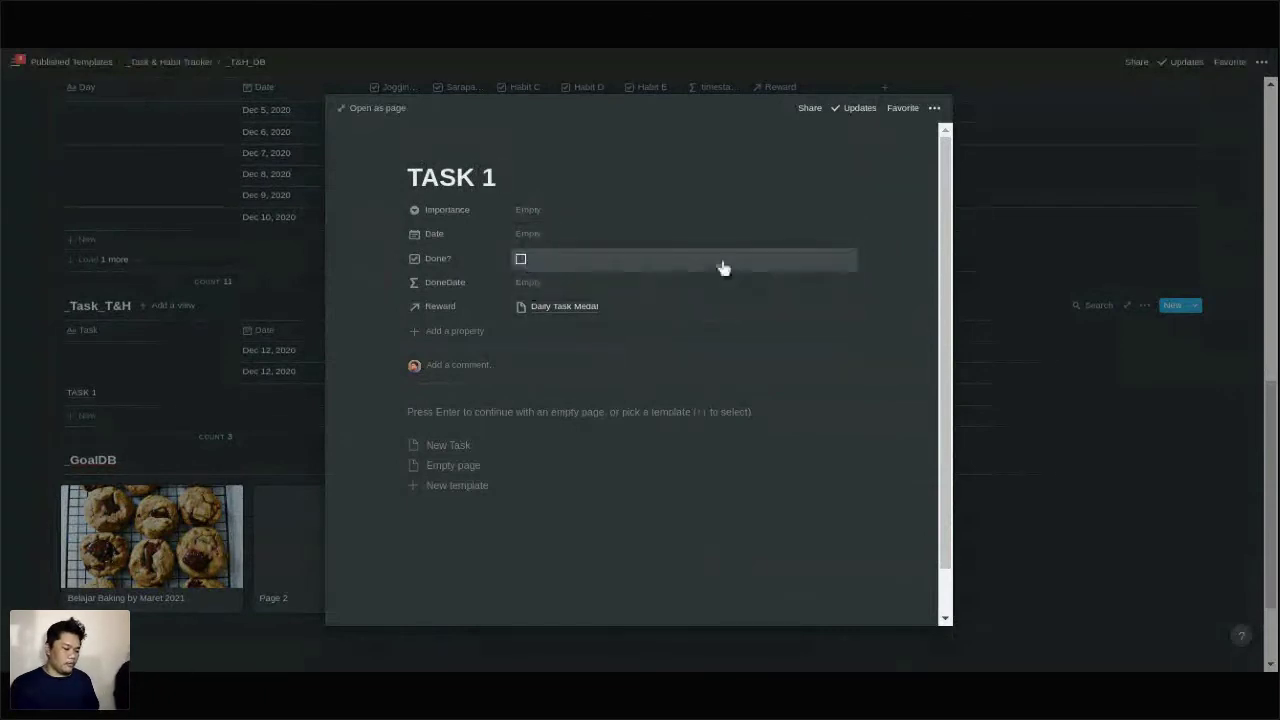
{"action": "left_click", "coordinate": [692, 212]}
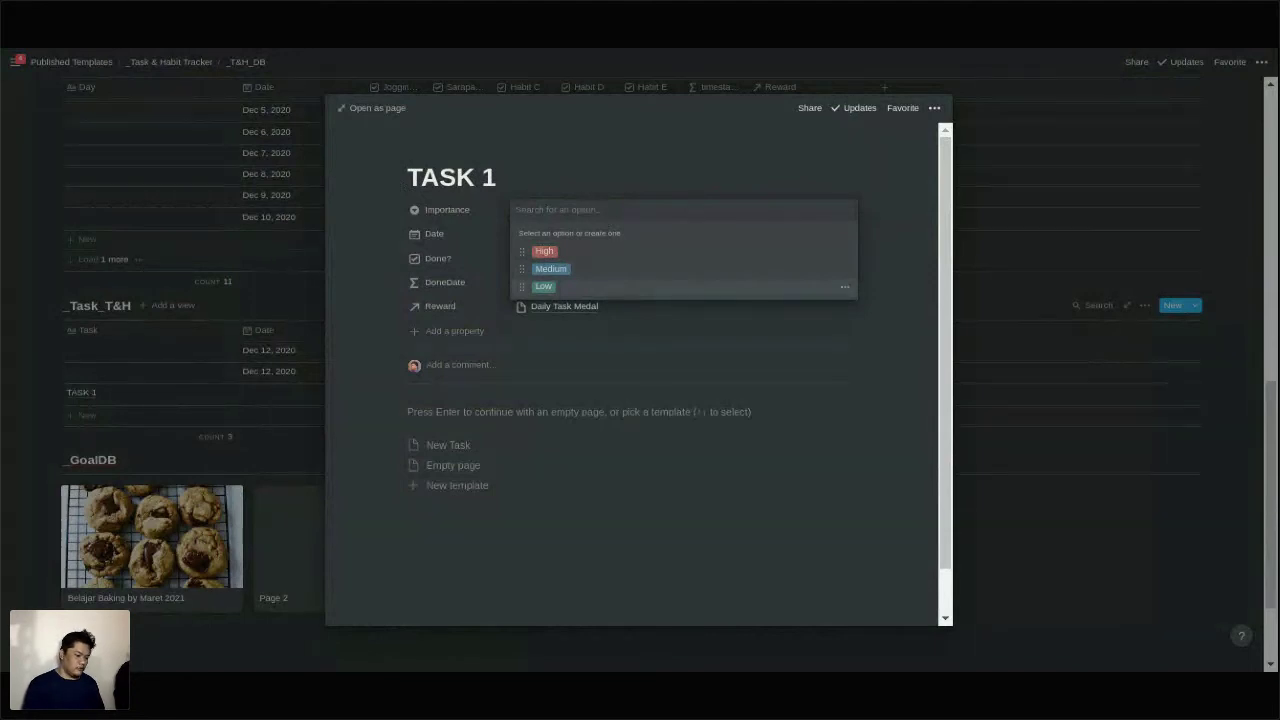
{"action": "left_click", "coordinate": [626, 284]}
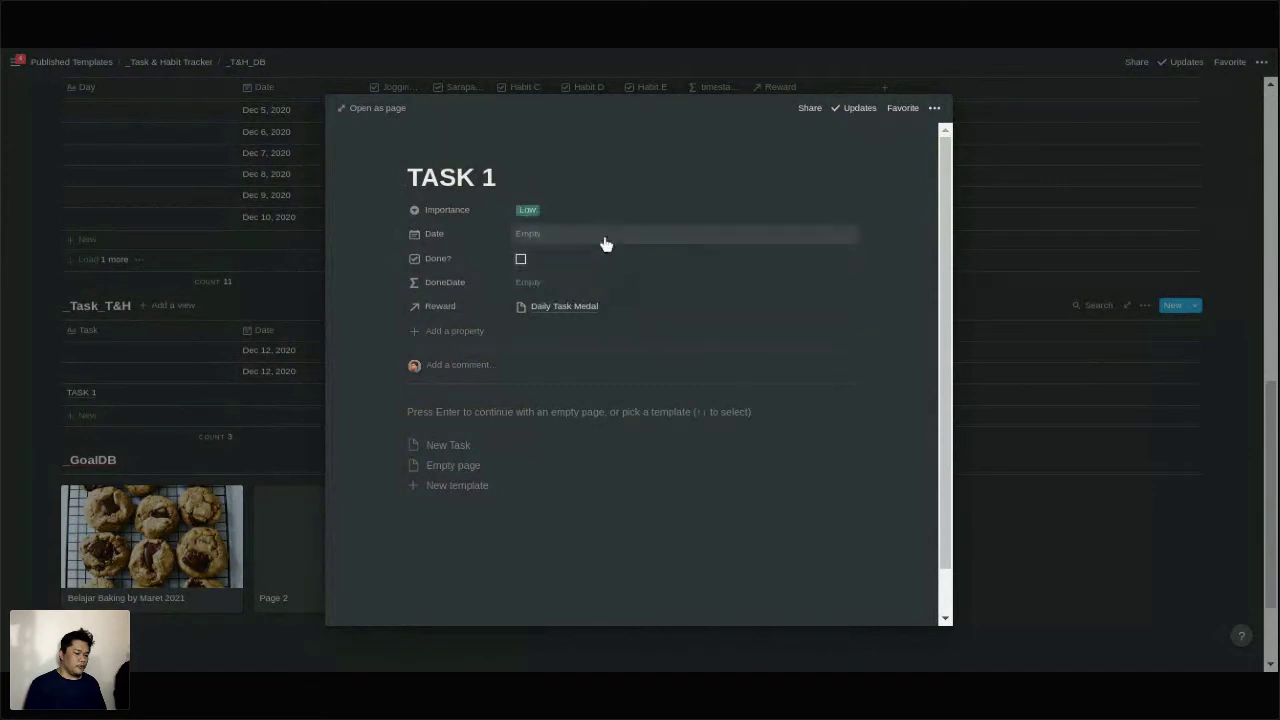
Set TASK 1's Date to Jan 14, 2021.
{"action": "left_click", "coordinate": [604, 236]}
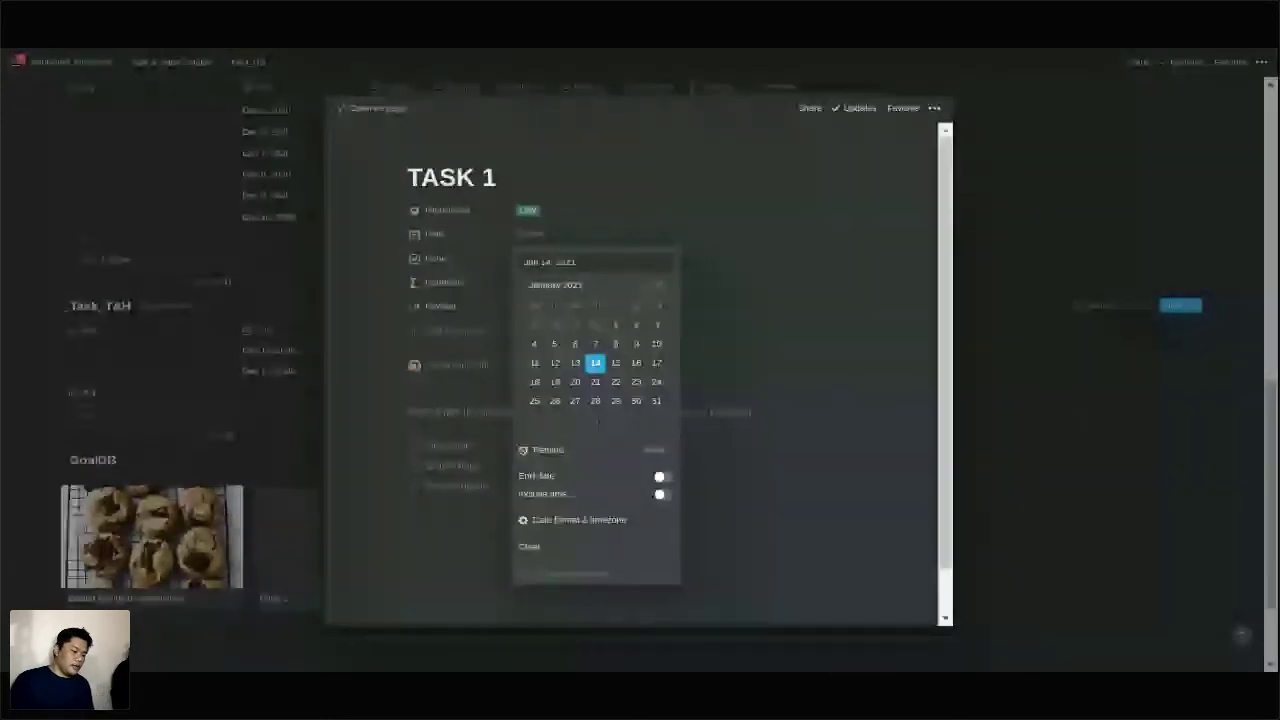
{"action": "left_click", "coordinate": [855, 265]}
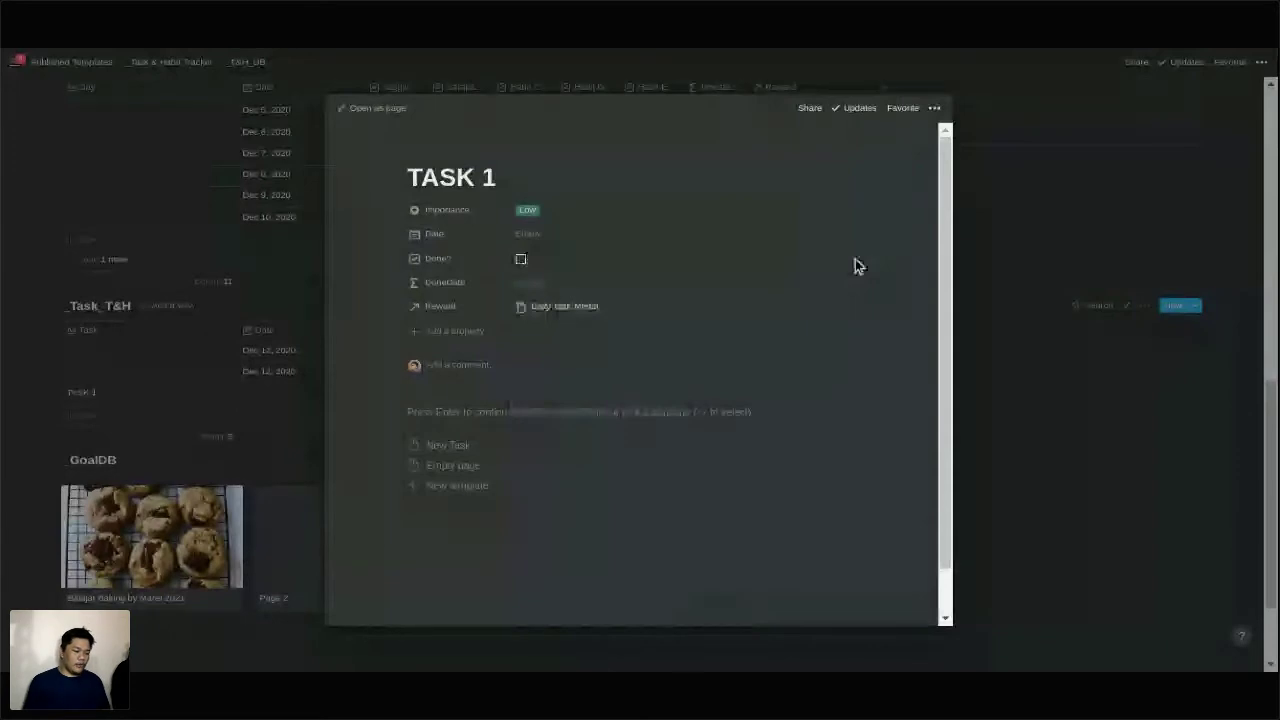
{"action": "left_click", "coordinate": [638, 240]}
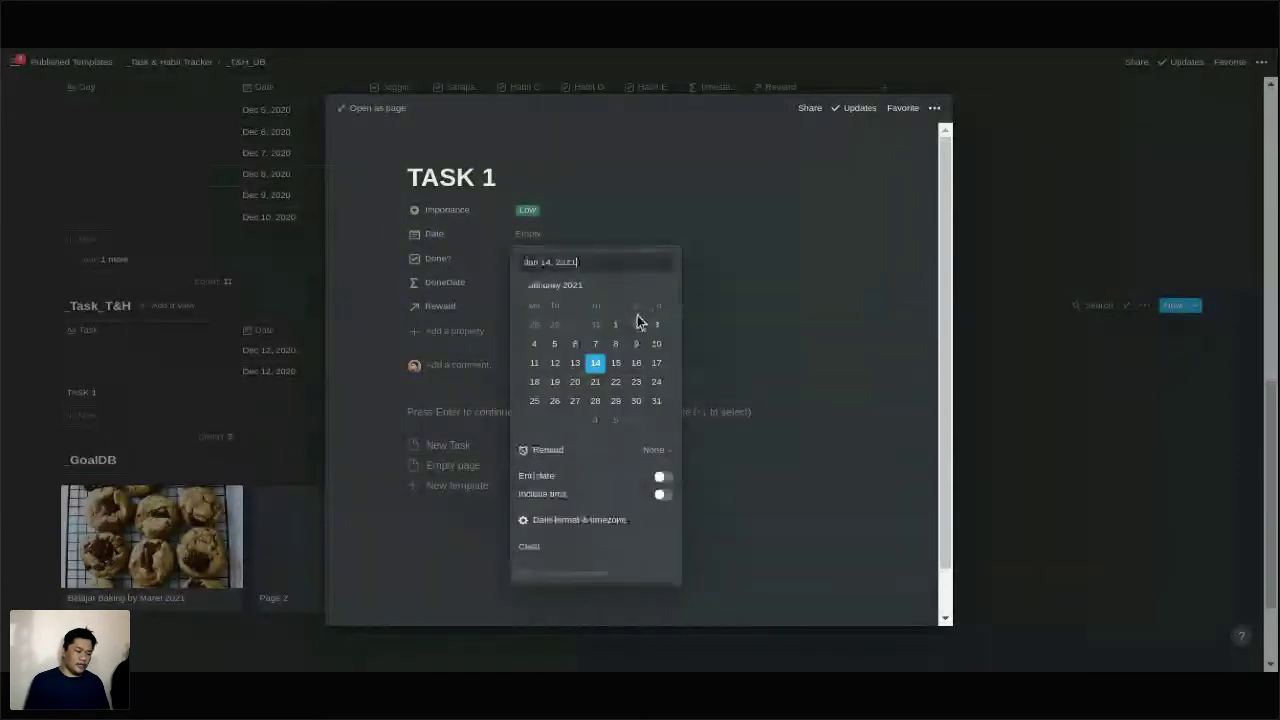
{"action": "left_click", "coordinate": [596, 363]}
{"action": "left_click", "coordinate": [856, 270]}
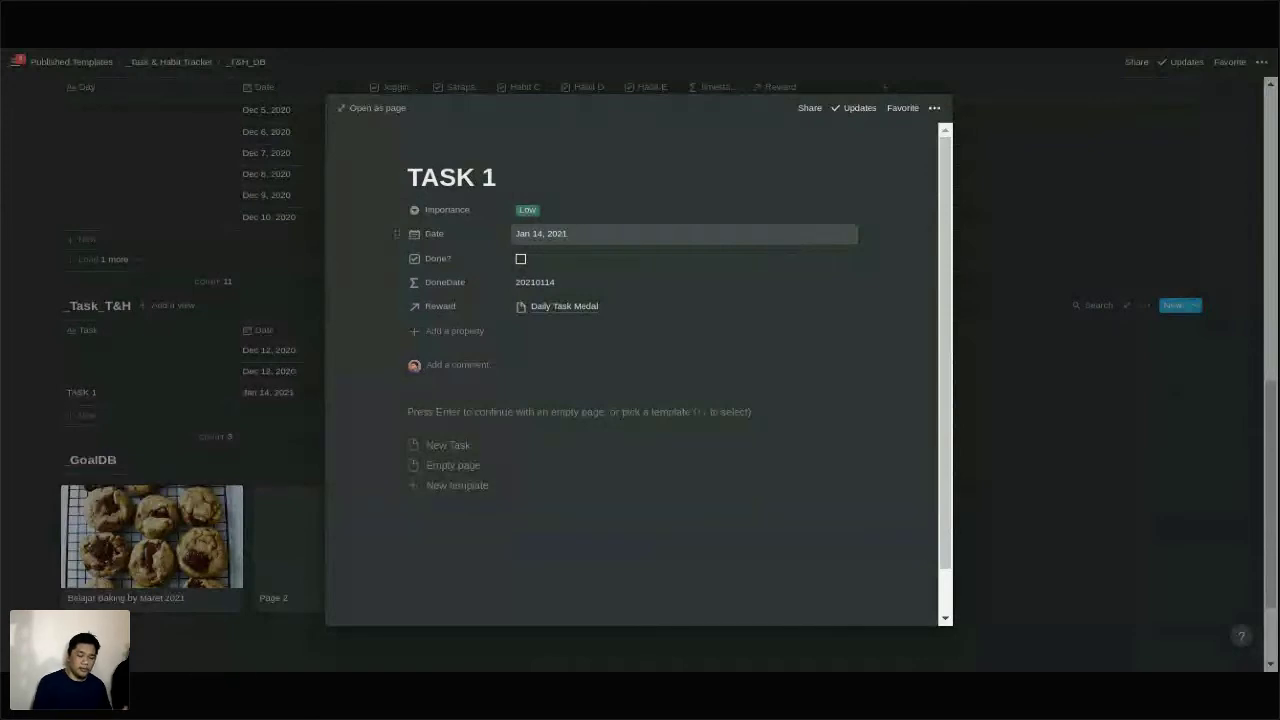
Include a time in TASK 1's Date and set its reminder to 1 hour before.
{"action": "left_click", "coordinate": [779, 234]}
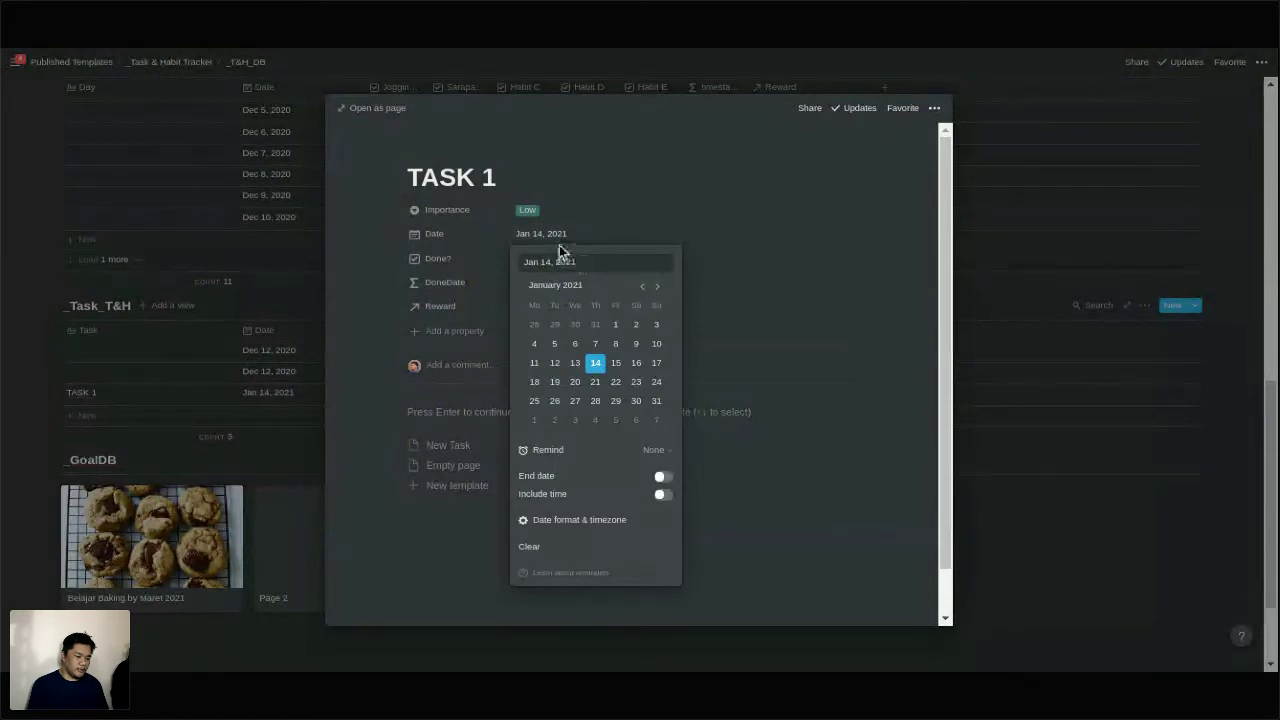
{"action": "left_click", "coordinate": [647, 451]}
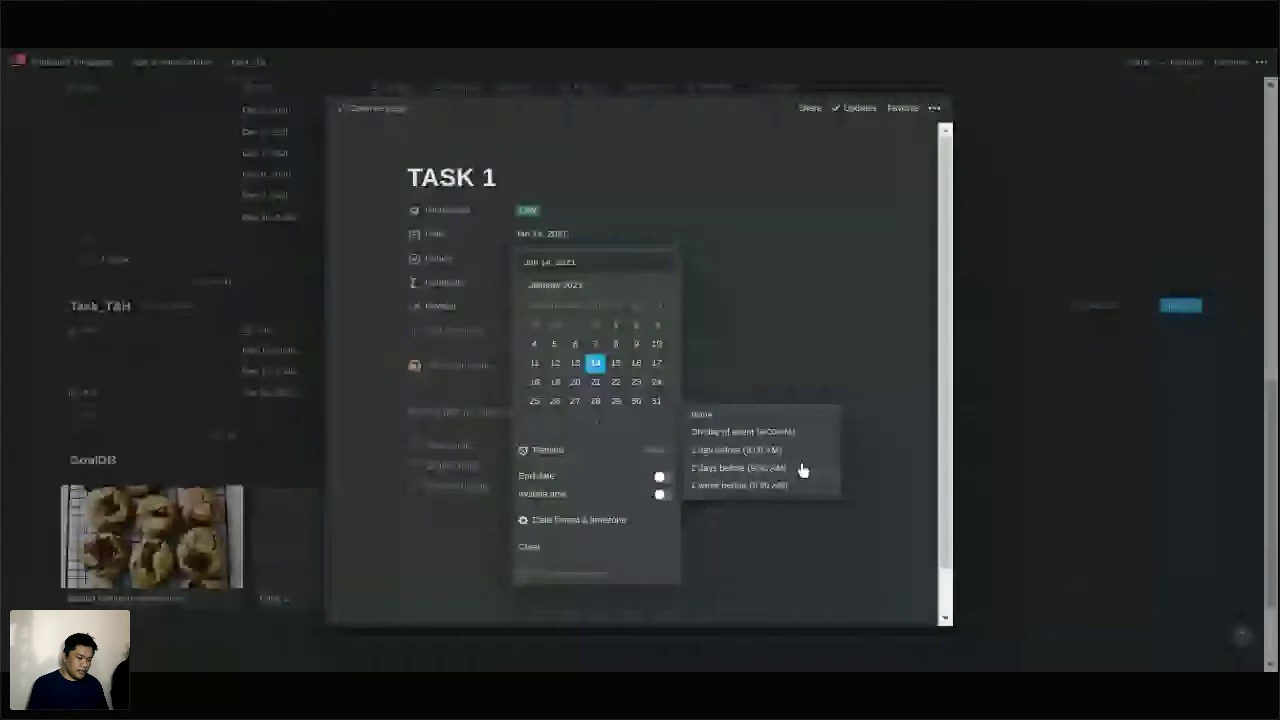
{"action": "left_click", "coordinate": [660, 494]}
{"action": "left_click", "coordinate": [651, 450]}
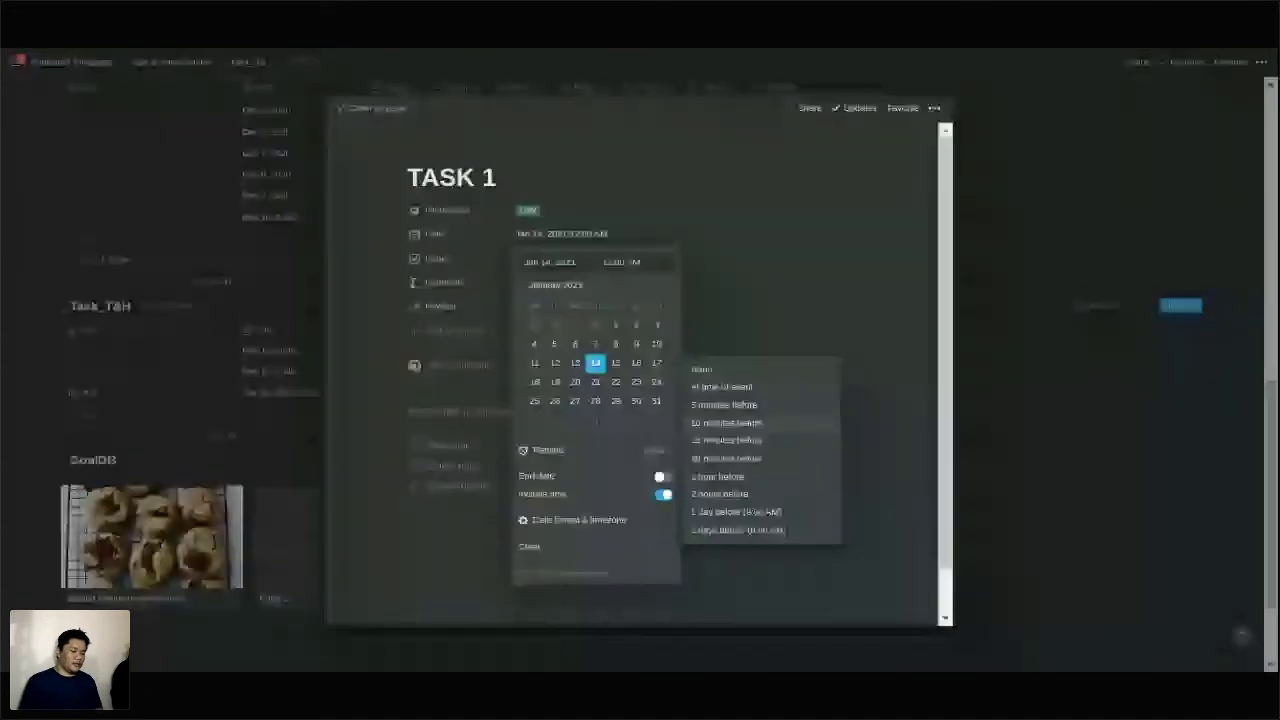
{"action": "left_click", "coordinate": [750, 476]}
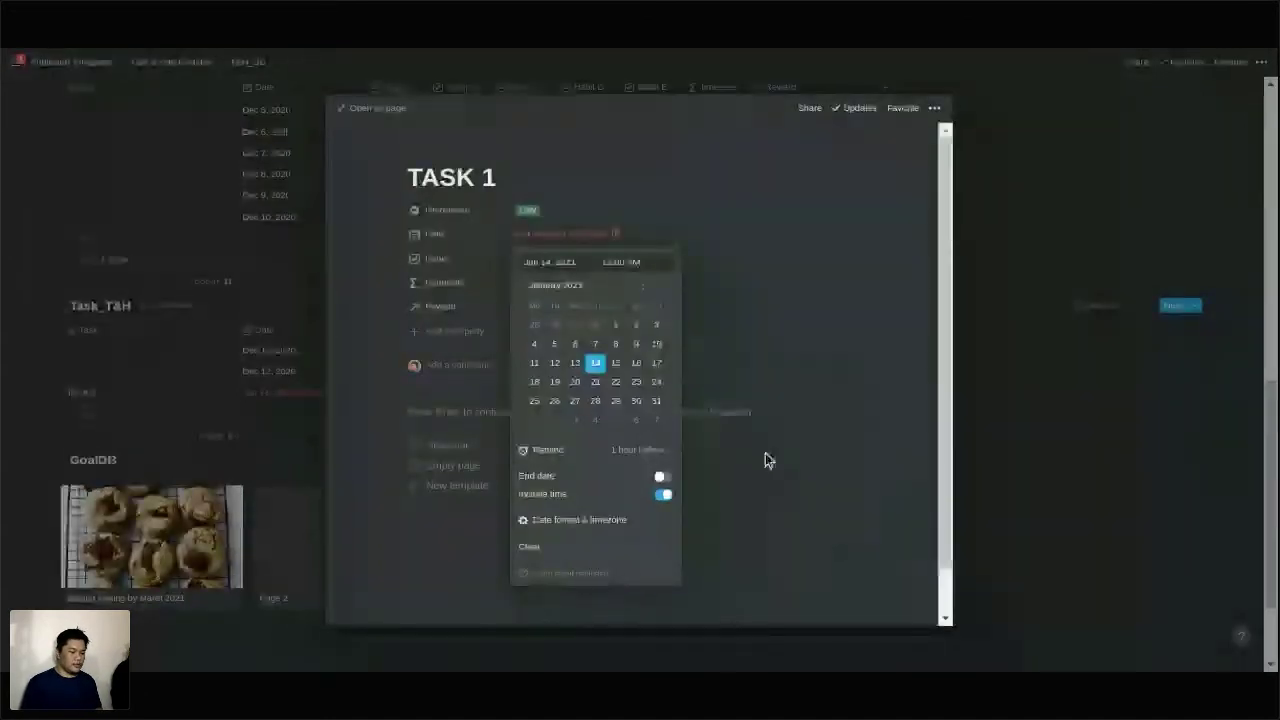
{"action": "left_click", "coordinate": [830, 305]}
Change TASK 1's Date to Jan 15, 2021 at 10:00 AM and start its content as an empty page.
{"action": "left_click", "coordinate": [600, 234]}
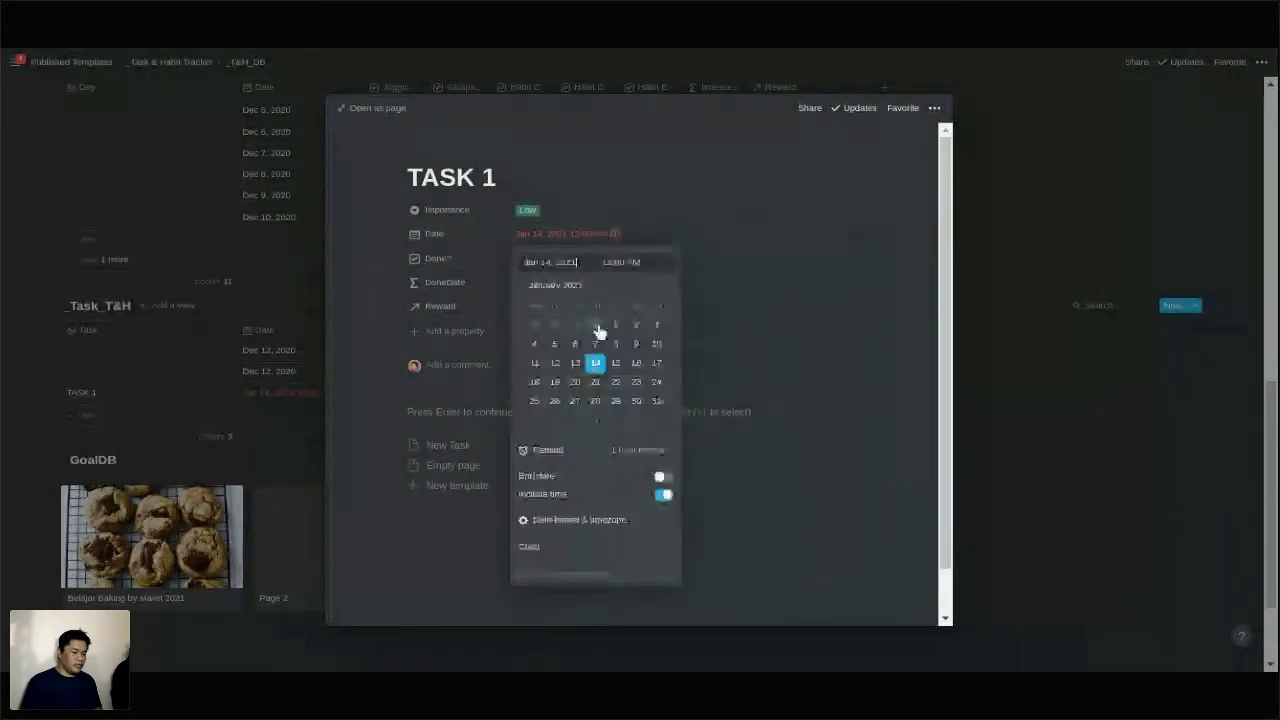
{"action": "left_click", "coordinate": [616, 364]}
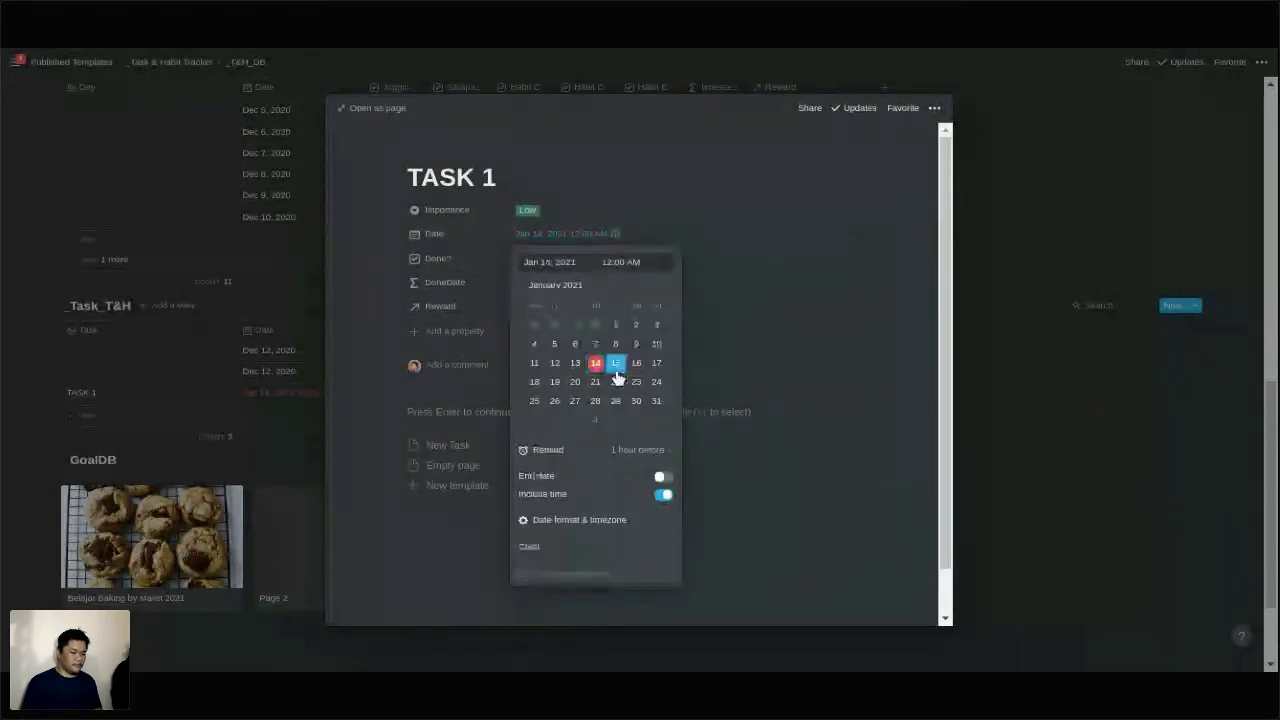
{"action": "left_click", "coordinate": [796, 258]}
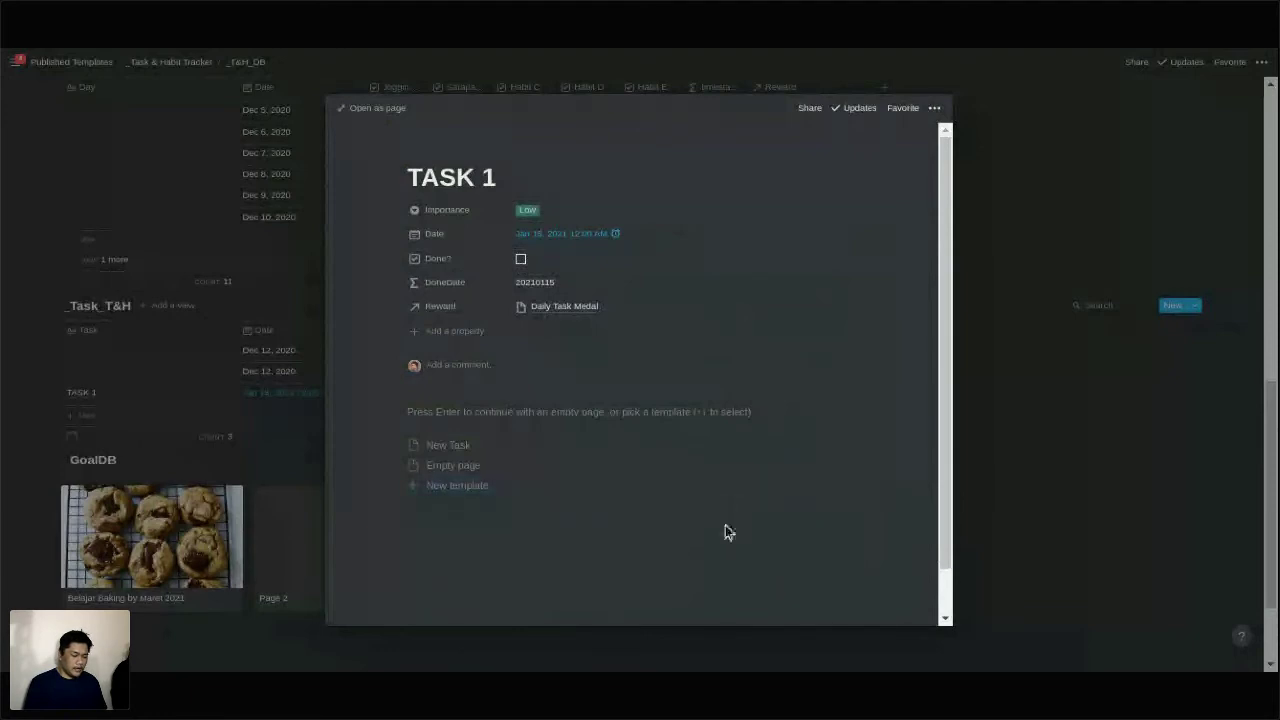
{"action": "key", "text": "Return"}
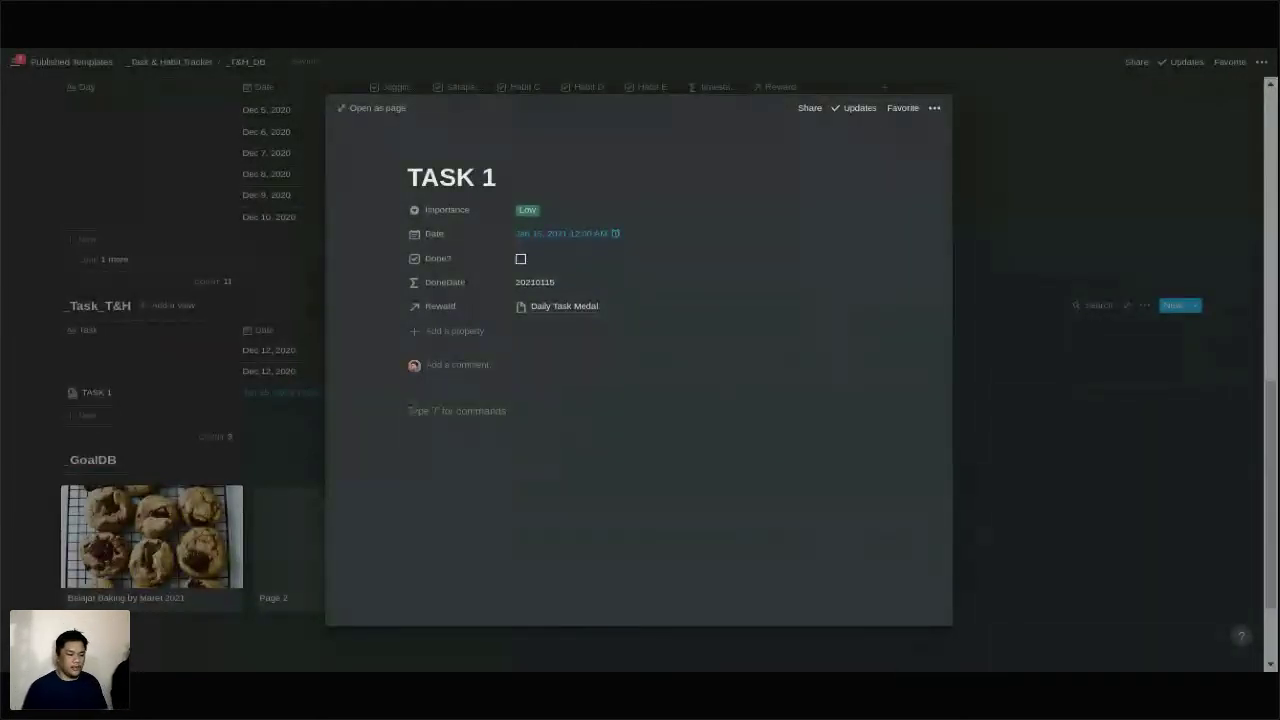
{"action": "left_click", "coordinate": [676, 238]}
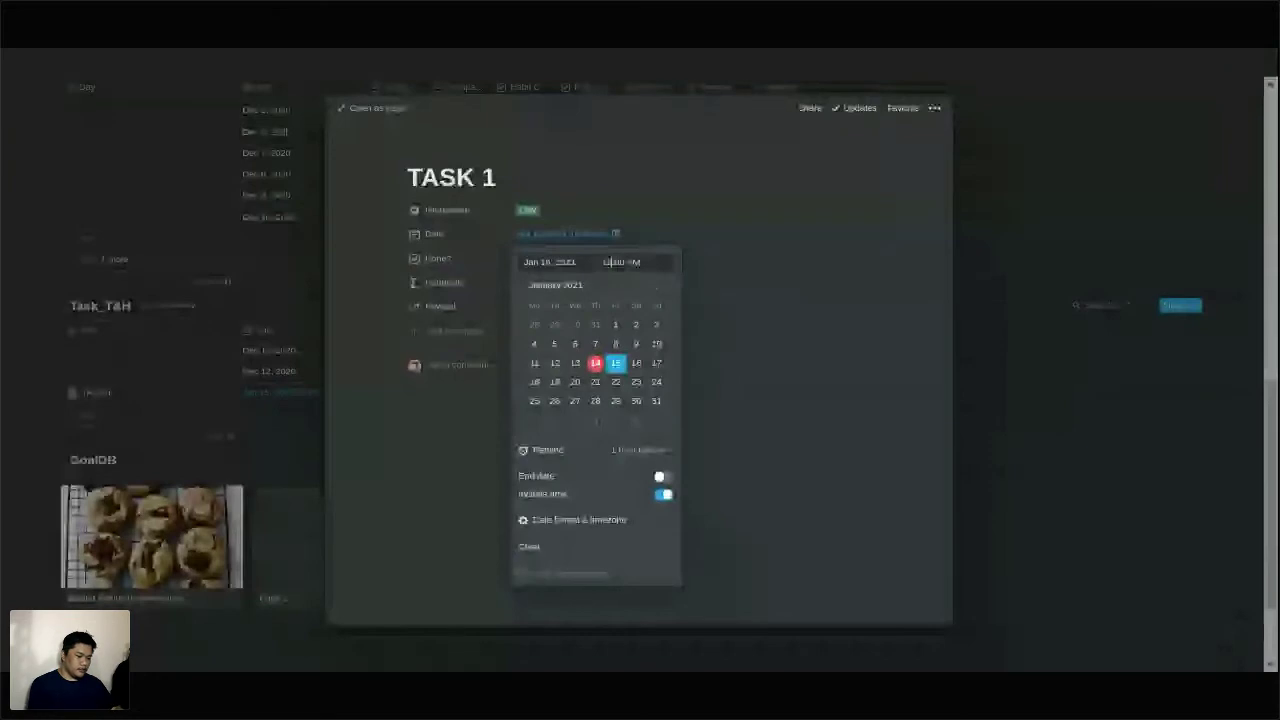
{"action": "type", "text": "8:00 PM"}
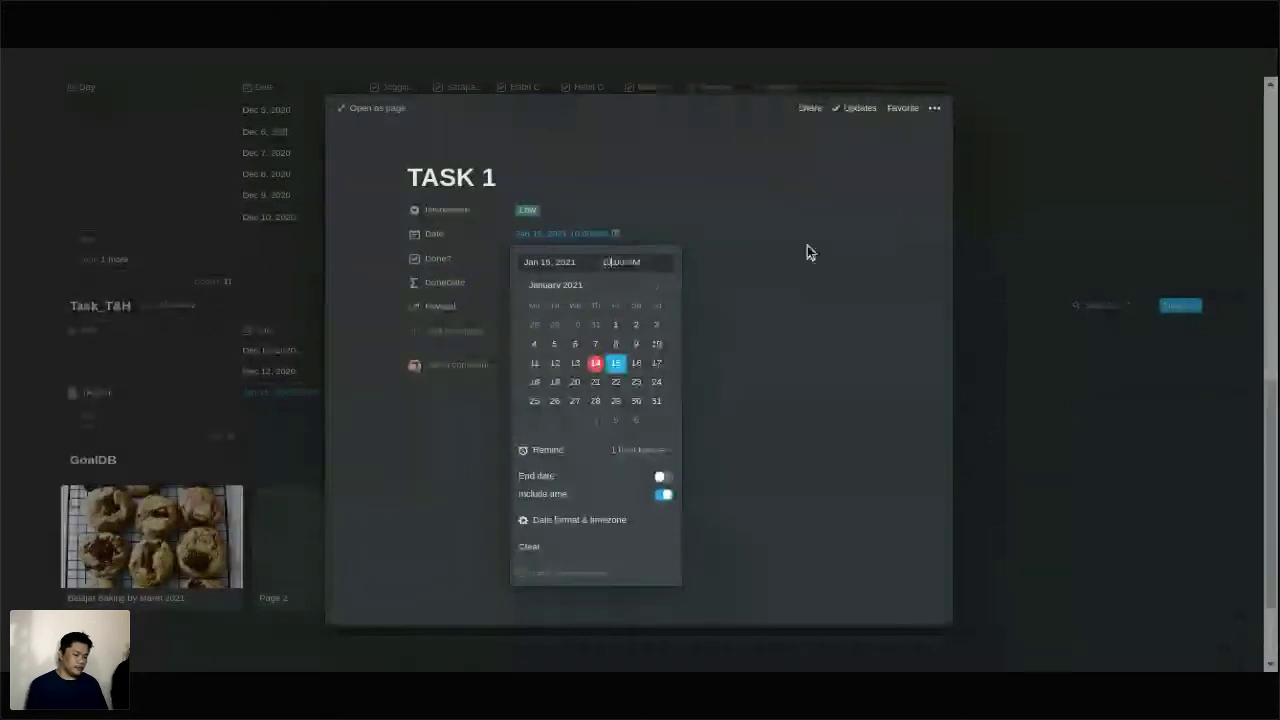
{"action": "left_click", "coordinate": [843, 247]}
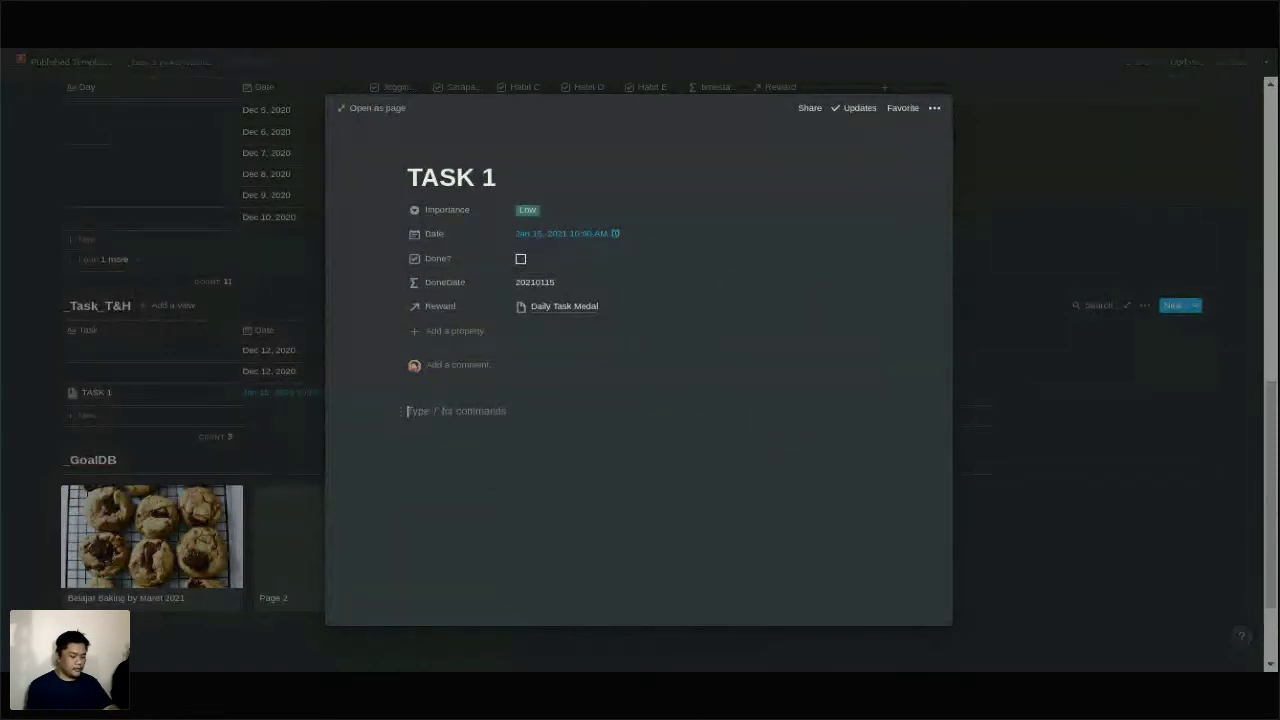
Write "Deadline:" in TASK 1's content and add an inline date mention for 18/1 (Next Monday).
{"action": "type", "text": "Dead"}
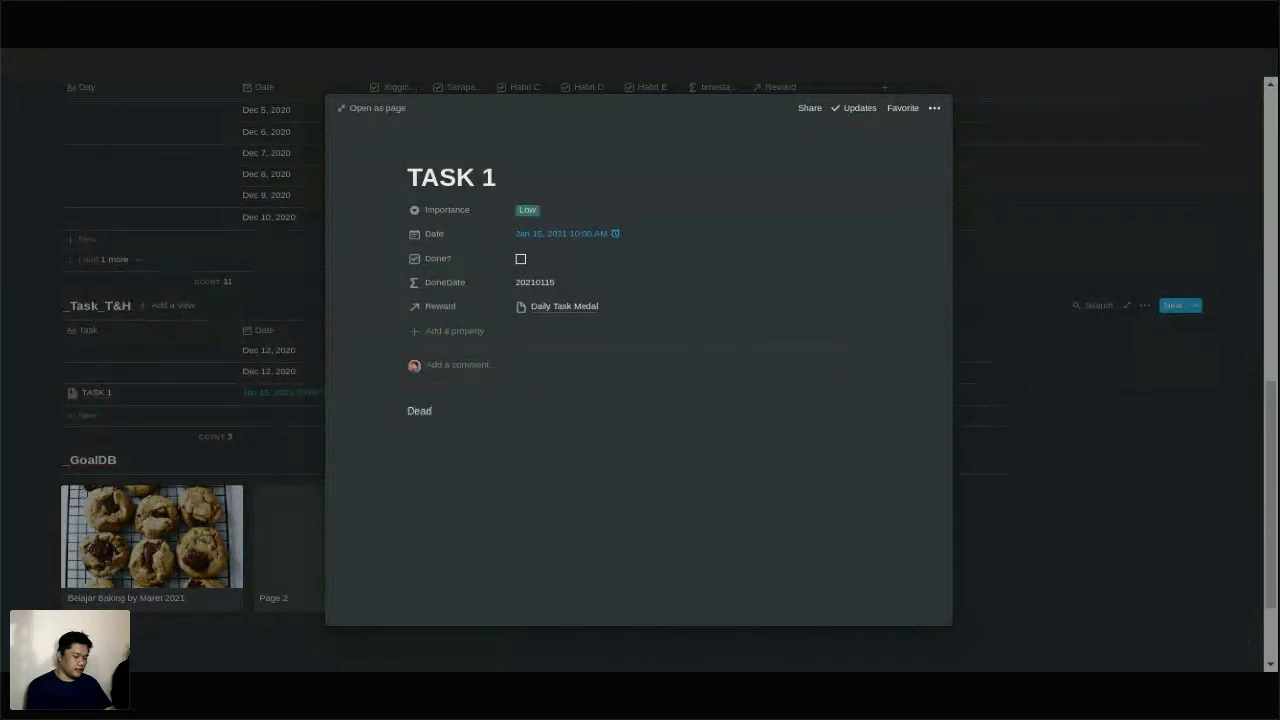
{"action": "type", "text": "line:"}
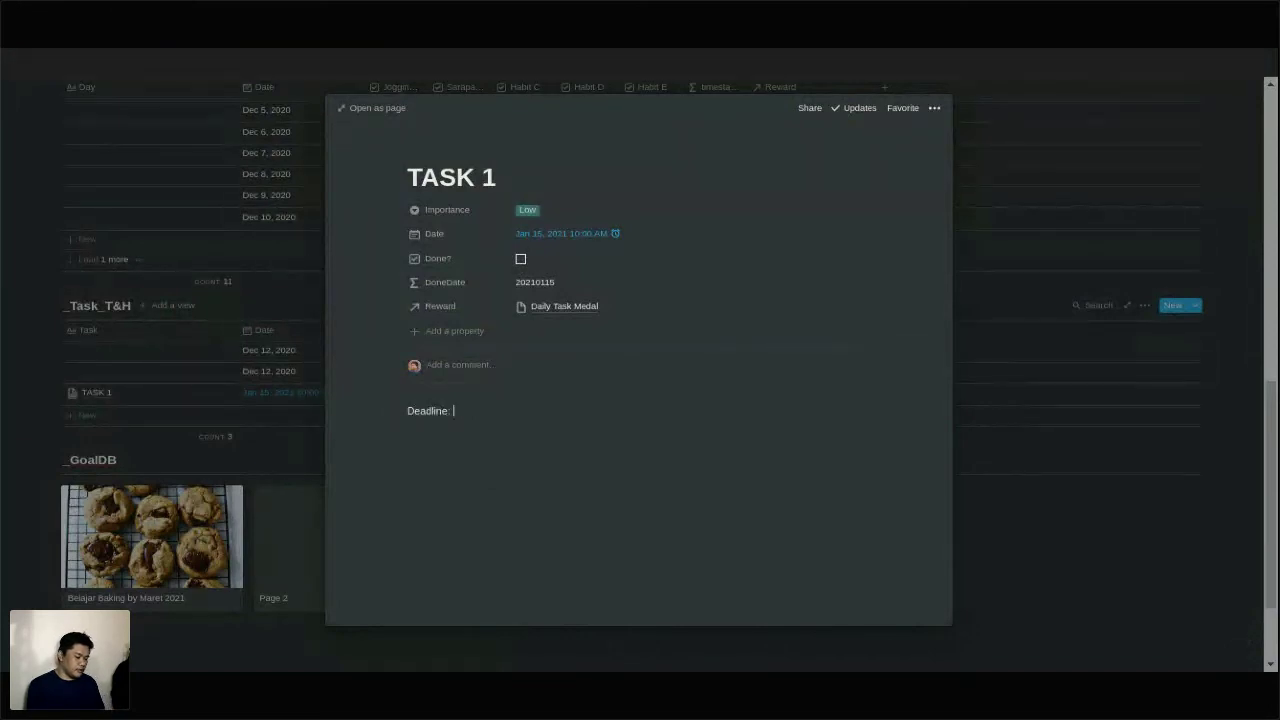
{"action": "type", "text": "@"}
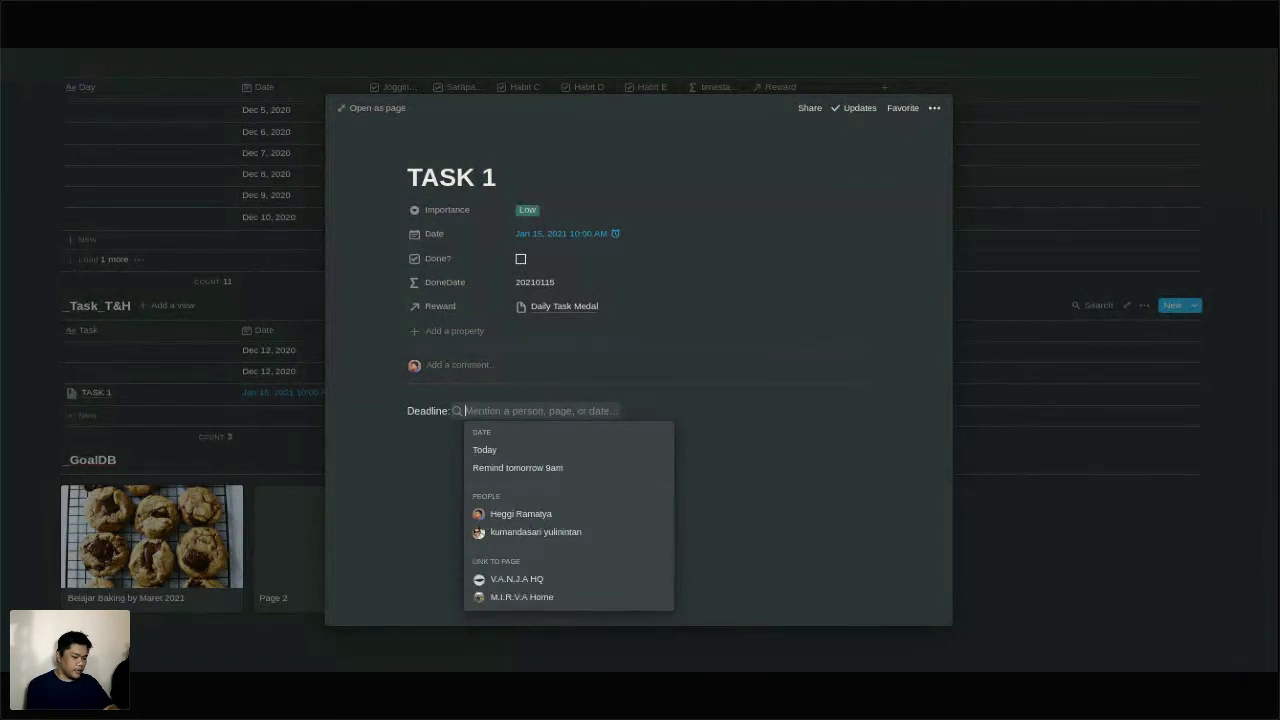
{"action": "type", "text": "18/1"}
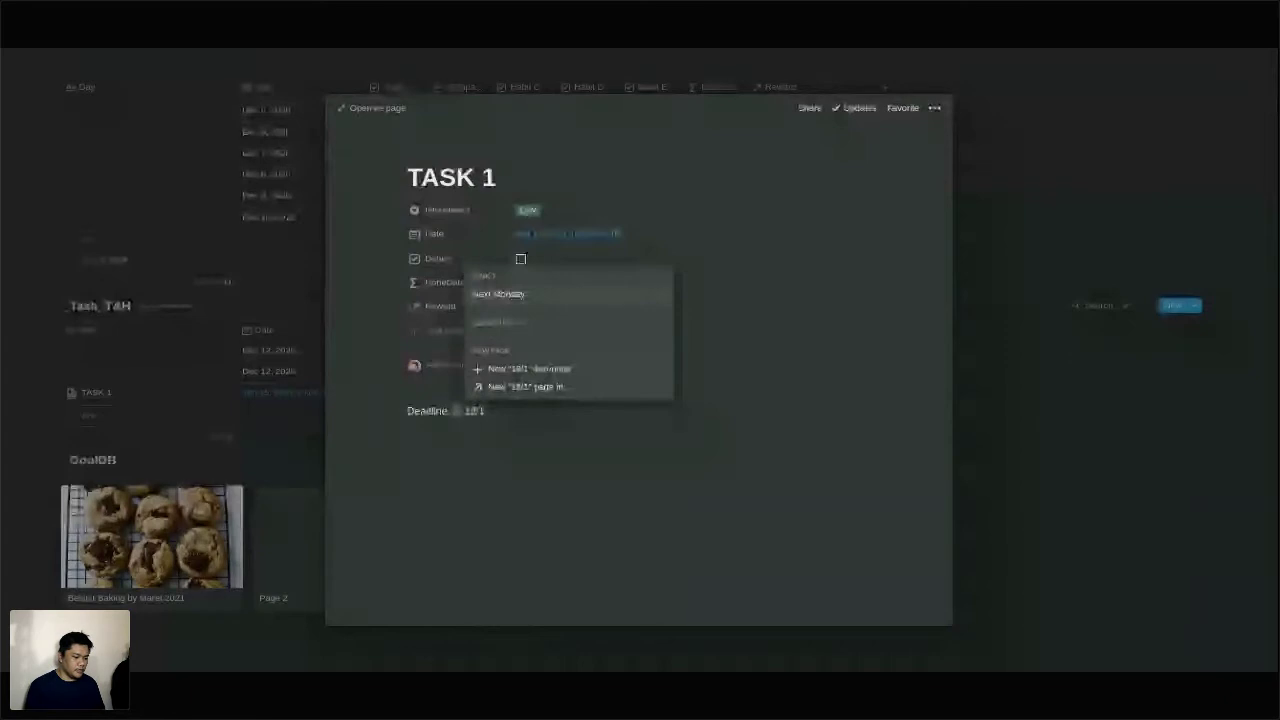
{"action": "left_click", "coordinate": [505, 296]}
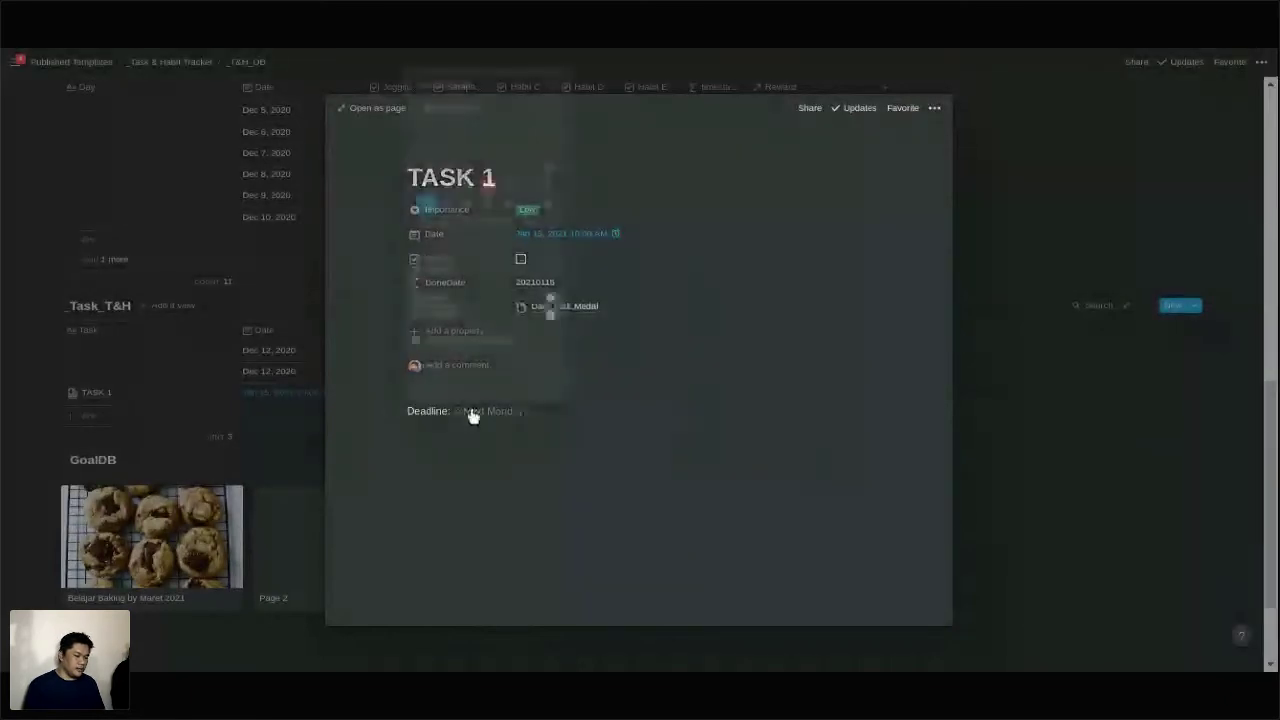
Add an advance reminder at 9:00 AM to the inline Deadline date in TASK 1.
{"action": "left_click", "coordinate": [473, 414]}
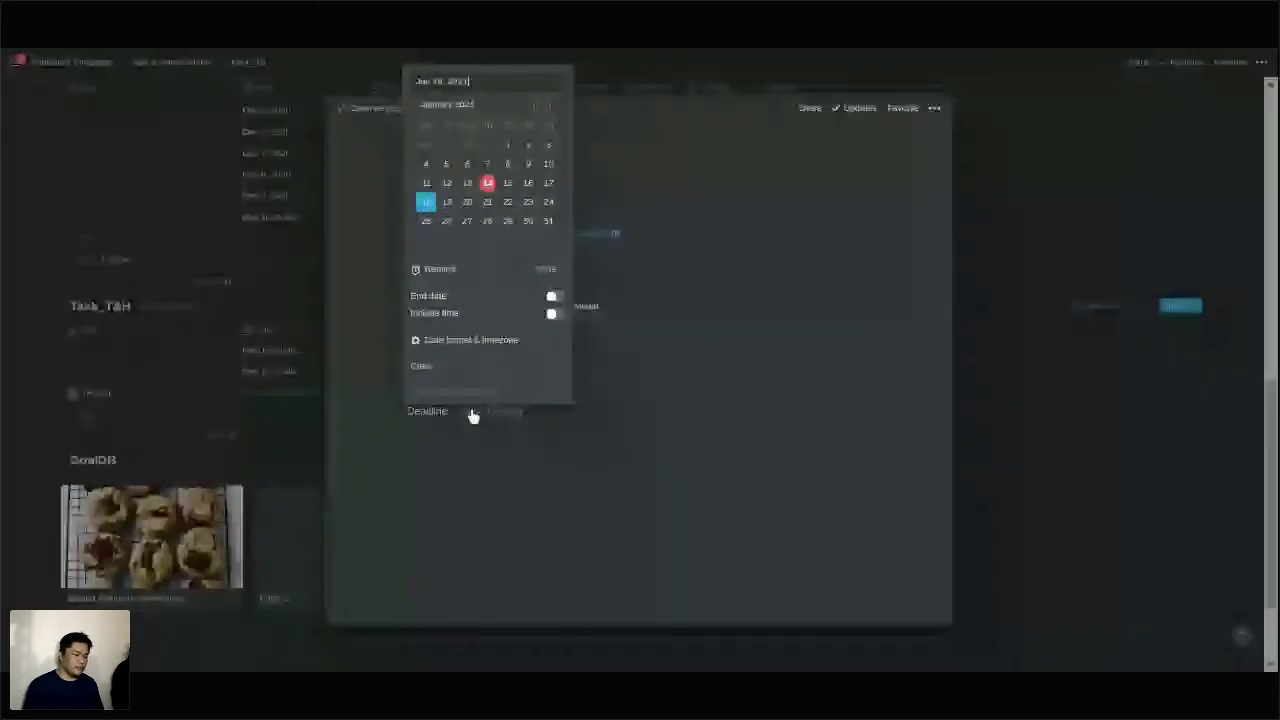
{"action": "left_click", "coordinate": [540, 270]}
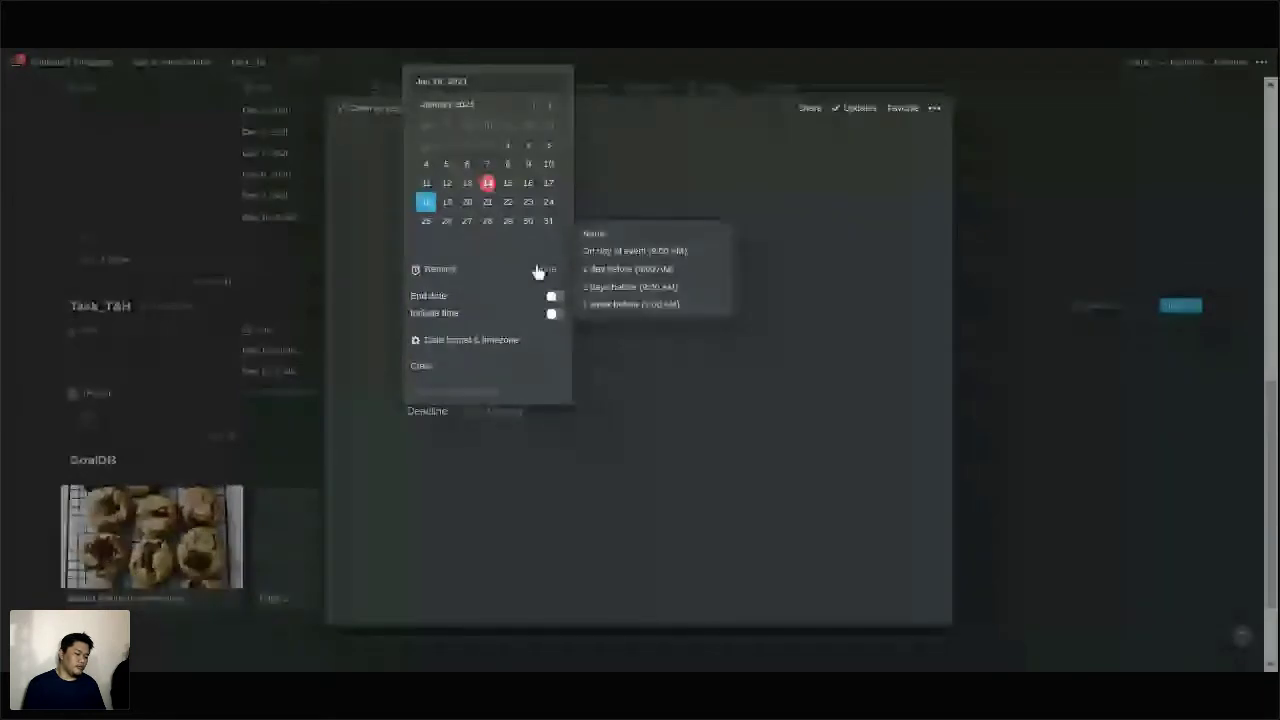
{"action": "left_click", "coordinate": [615, 296]}
{"action": "left_click", "coordinate": [631, 412]}
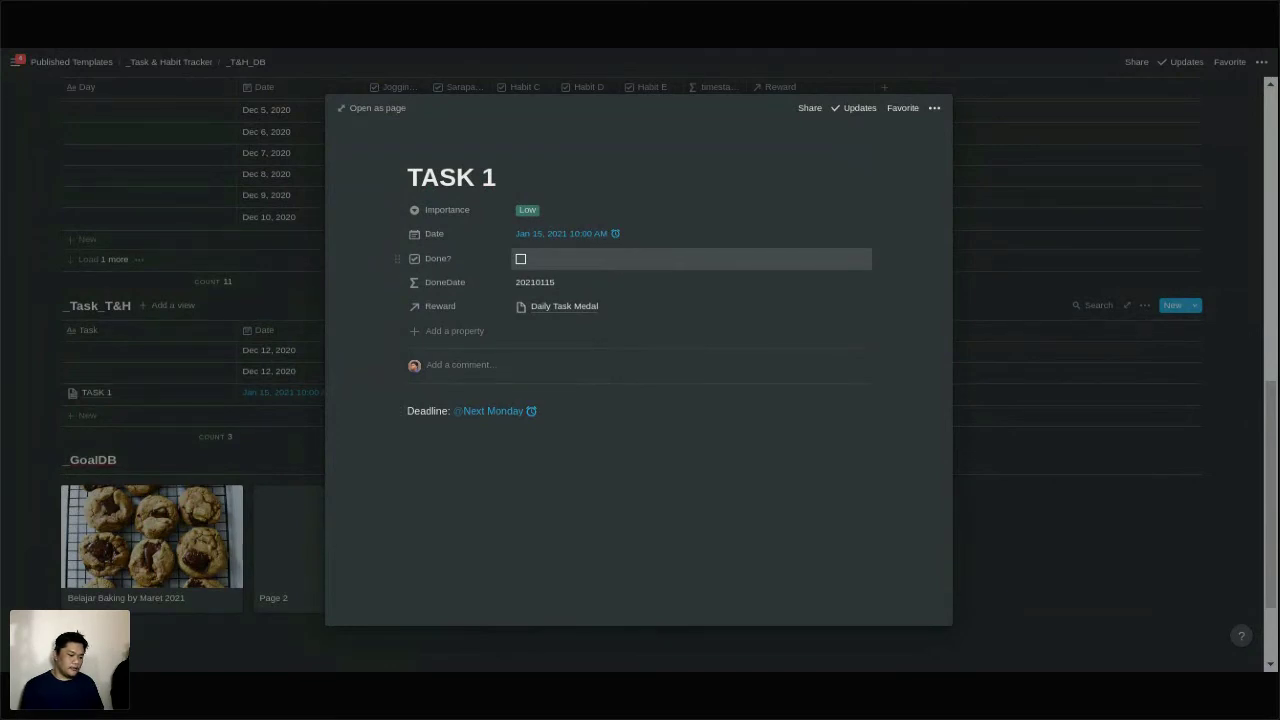
Toggle TASK 1's Done? checkbox on and back off.
{"action": "left_click", "coordinate": [618, 262]}
{"action": "left_click", "coordinate": [618, 264]}
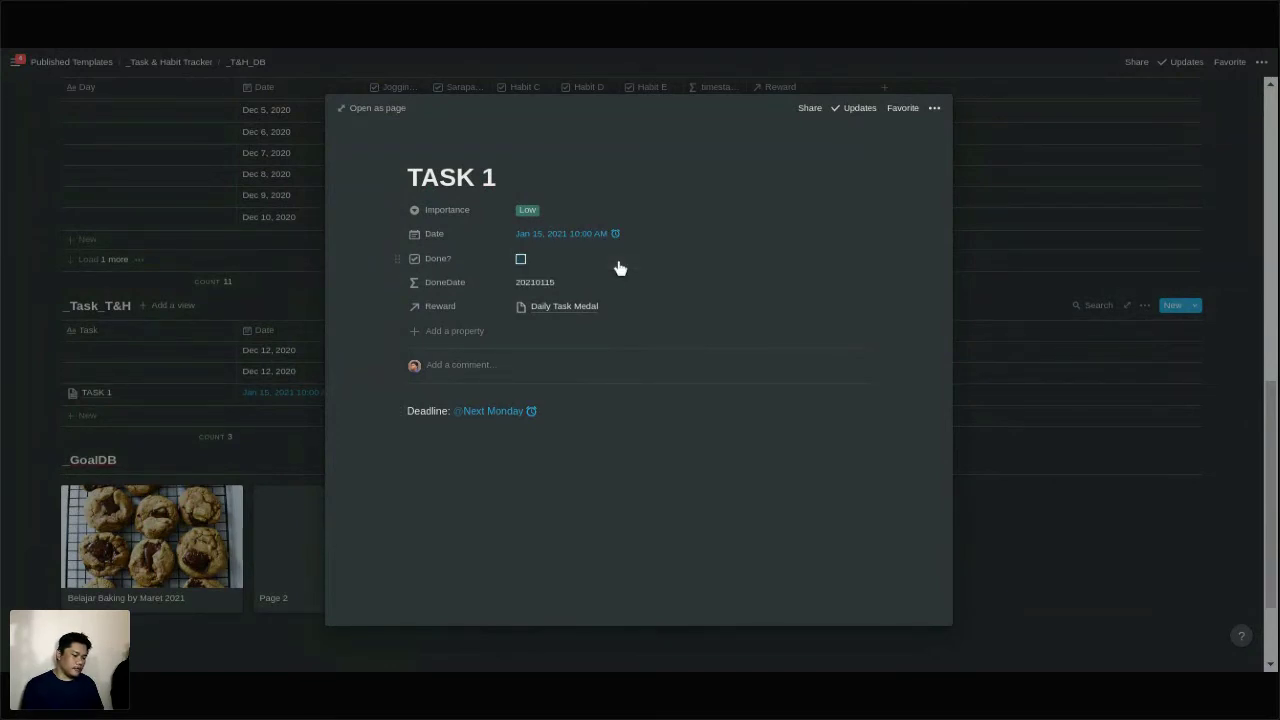
{"action": "left_click", "coordinate": [618, 265]}
{"action": "left_click", "coordinate": [618, 265]}
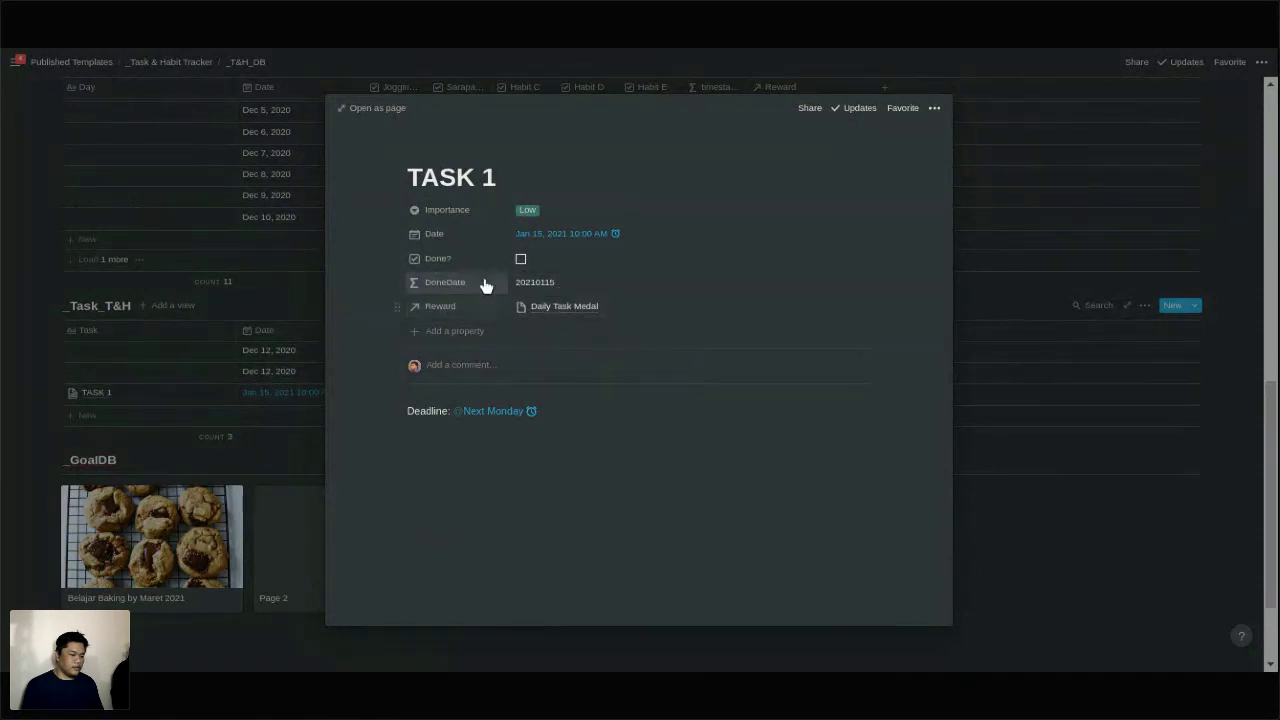
Examine TASK 1's DoneDate formula and its Reward relation, and close the task page.
{"action": "left_click", "coordinate": [552, 284]}
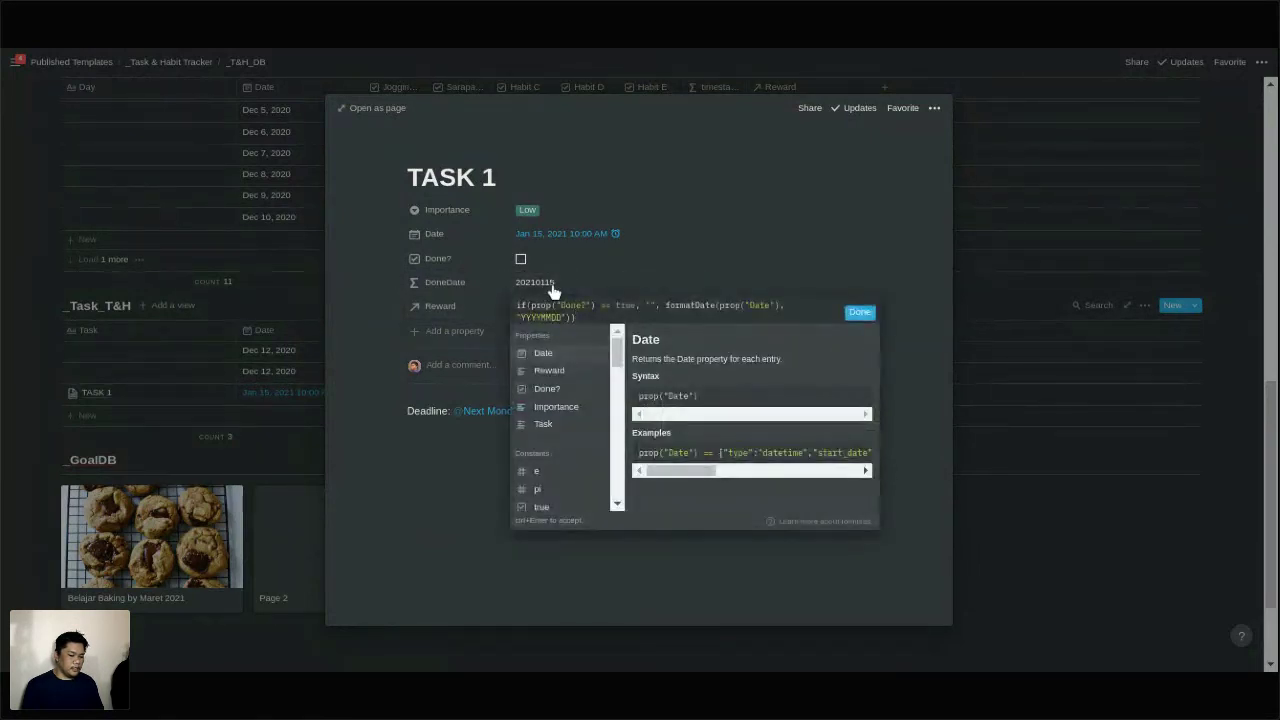
{"action": "left_click", "coordinate": [860, 313]}
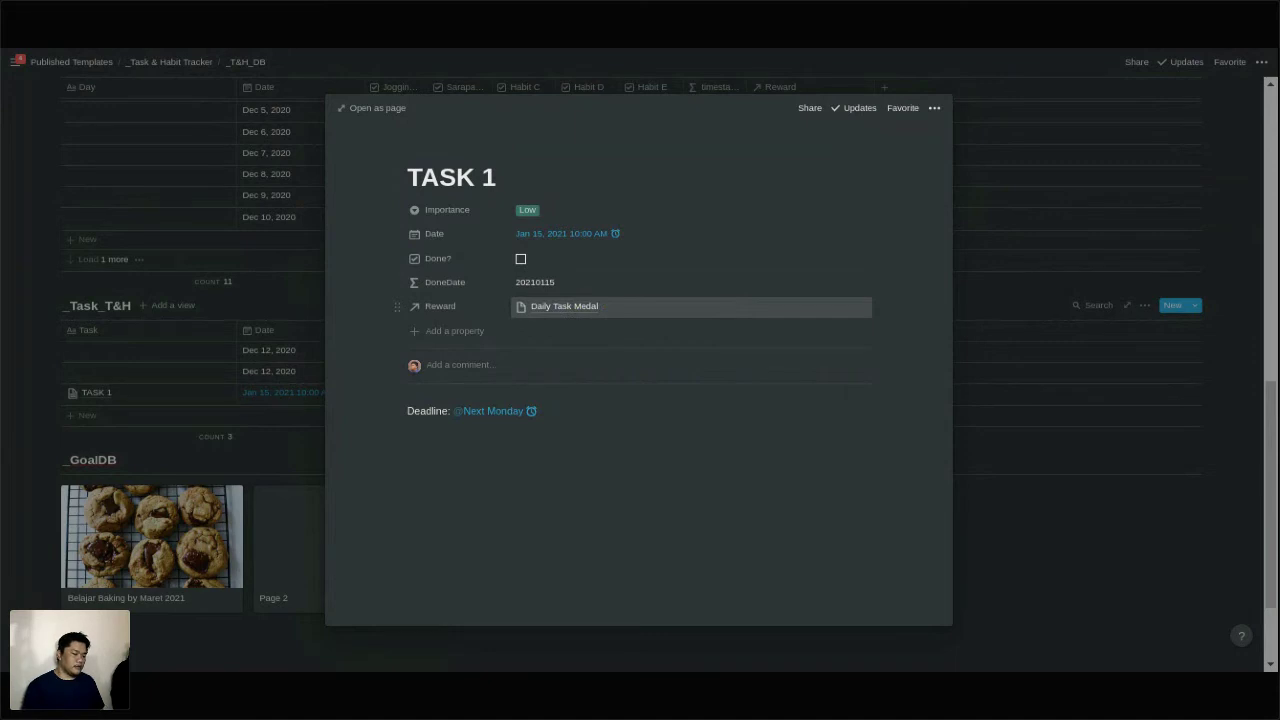
{"action": "left_click", "coordinate": [732, 305]}
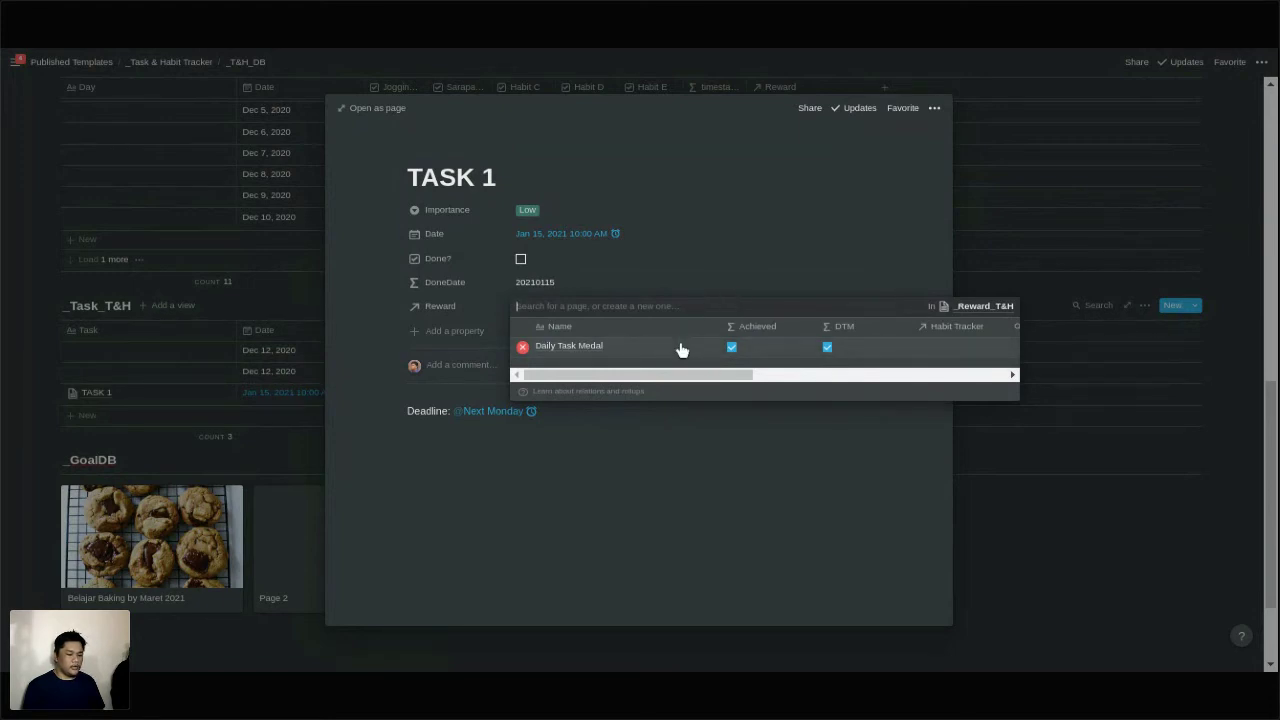
{"action": "left_click", "coordinate": [793, 437]}
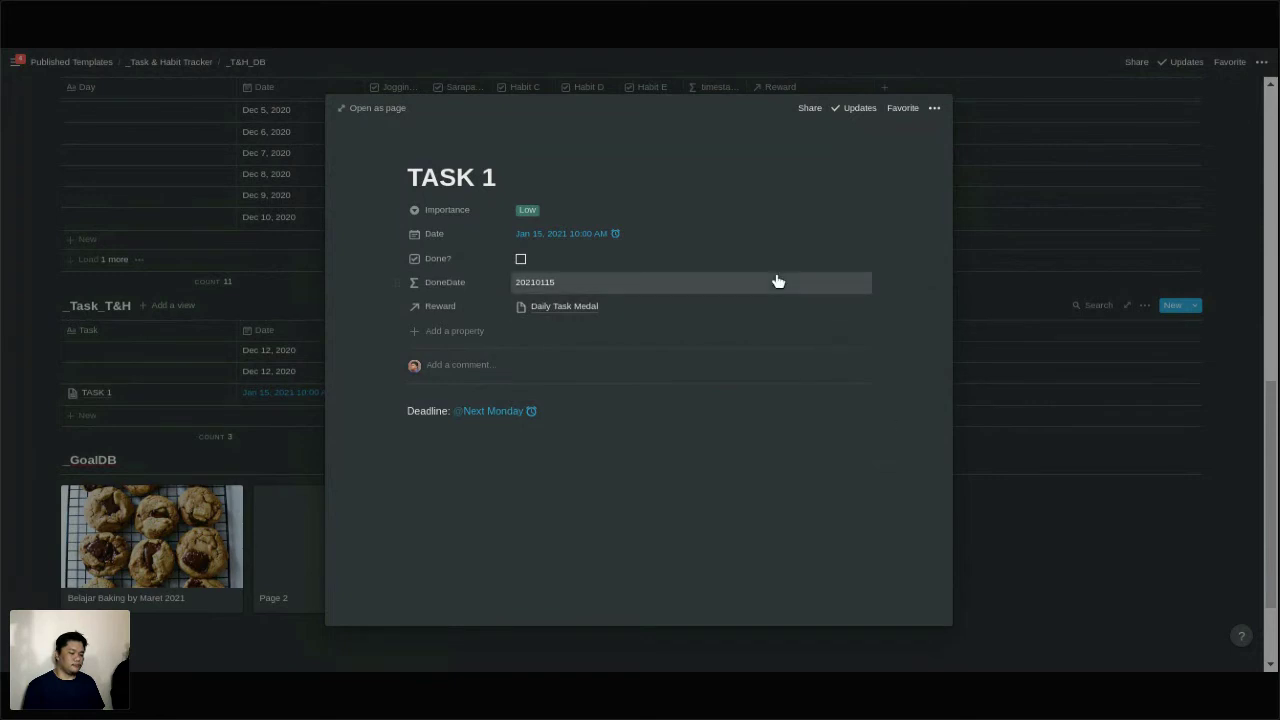
{"action": "left_click", "coordinate": [1023, 305]}
Inspect the Daily Task Medal's Task relation and the Task Finished? rollup setup in _Reward_T&H.
{"action": "scroll", "coordinate": [1023, 305], "scroll_direction": "up", "scroll_amount": 2}
{"action": "scroll", "coordinate": [1023, 305], "scroll_direction": "up", "scroll_amount": 2}
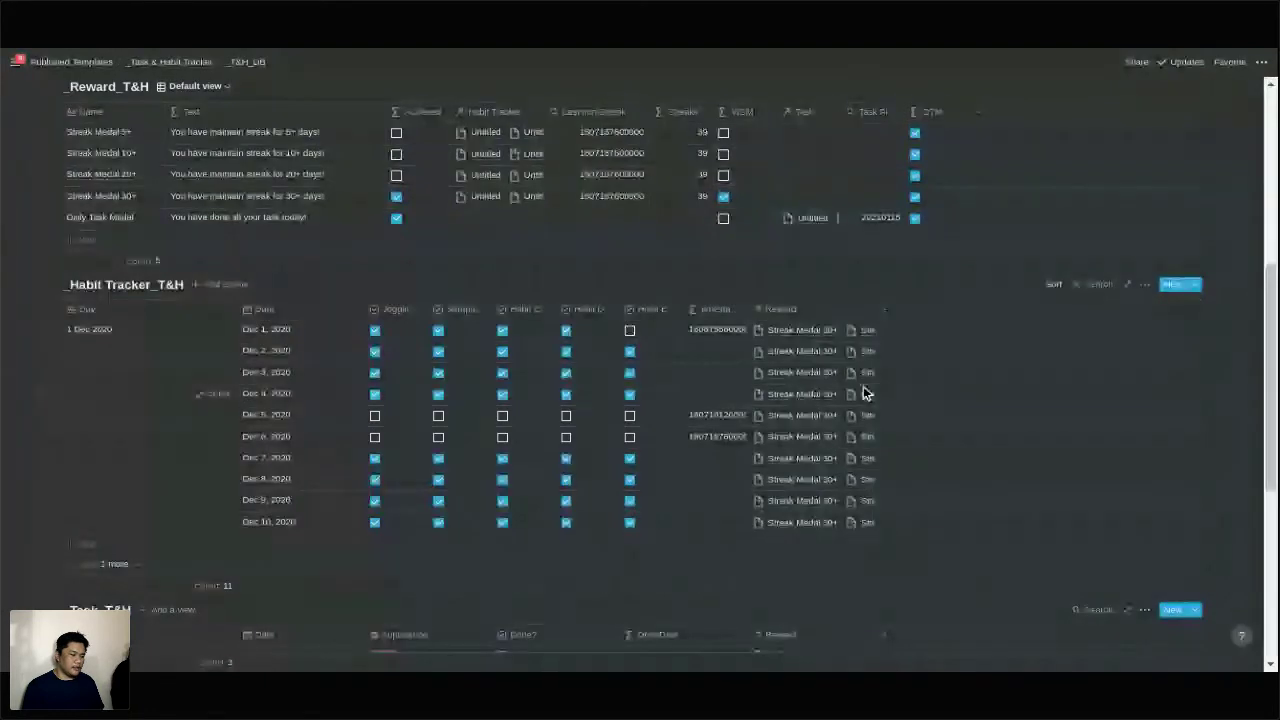
{"action": "scroll", "coordinate": [866, 393], "scroll_direction": "up", "scroll_amount": 1}
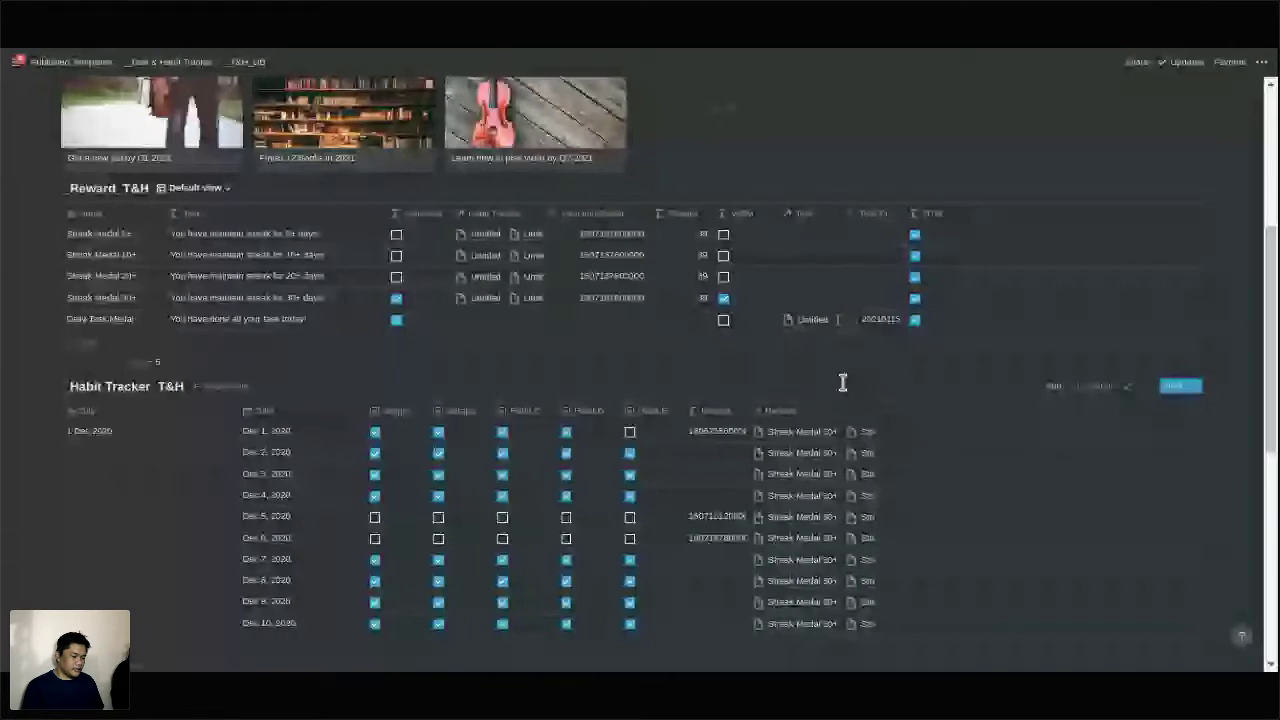
{"action": "scroll", "coordinate": [140, 422], "scroll_direction": "up", "scroll_amount": 1}
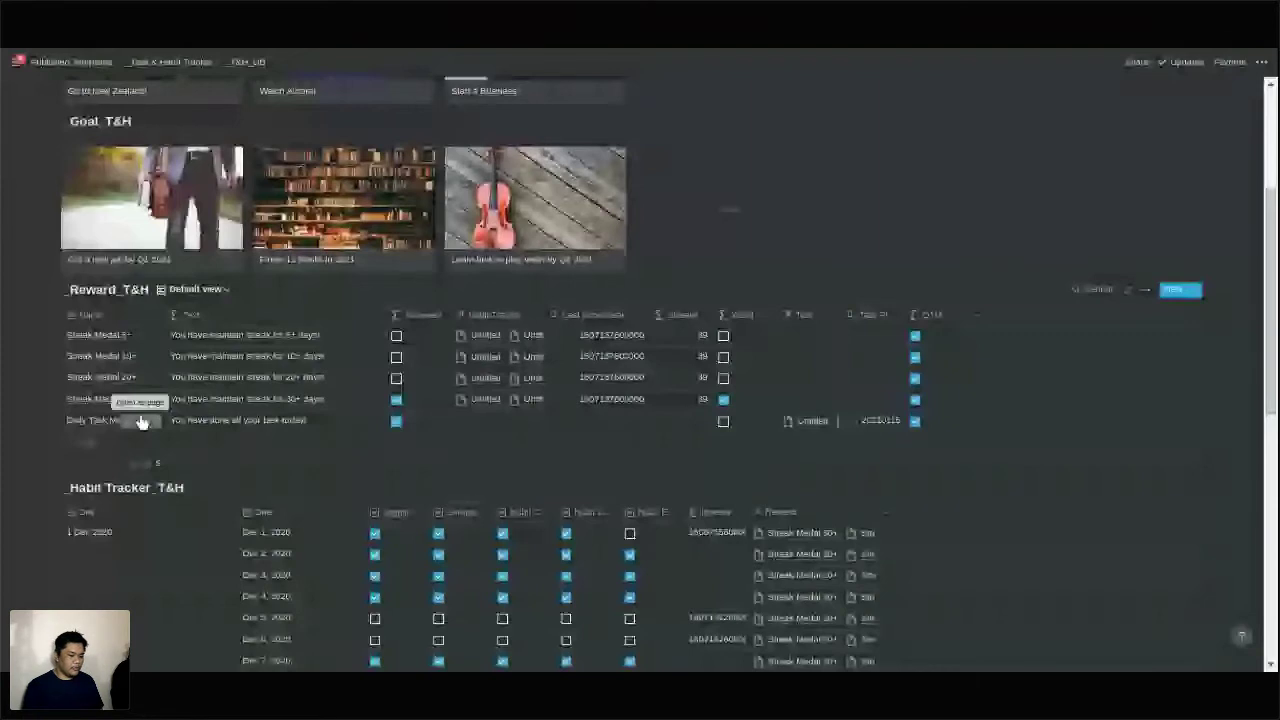
{"action": "left_click", "coordinate": [818, 418]}
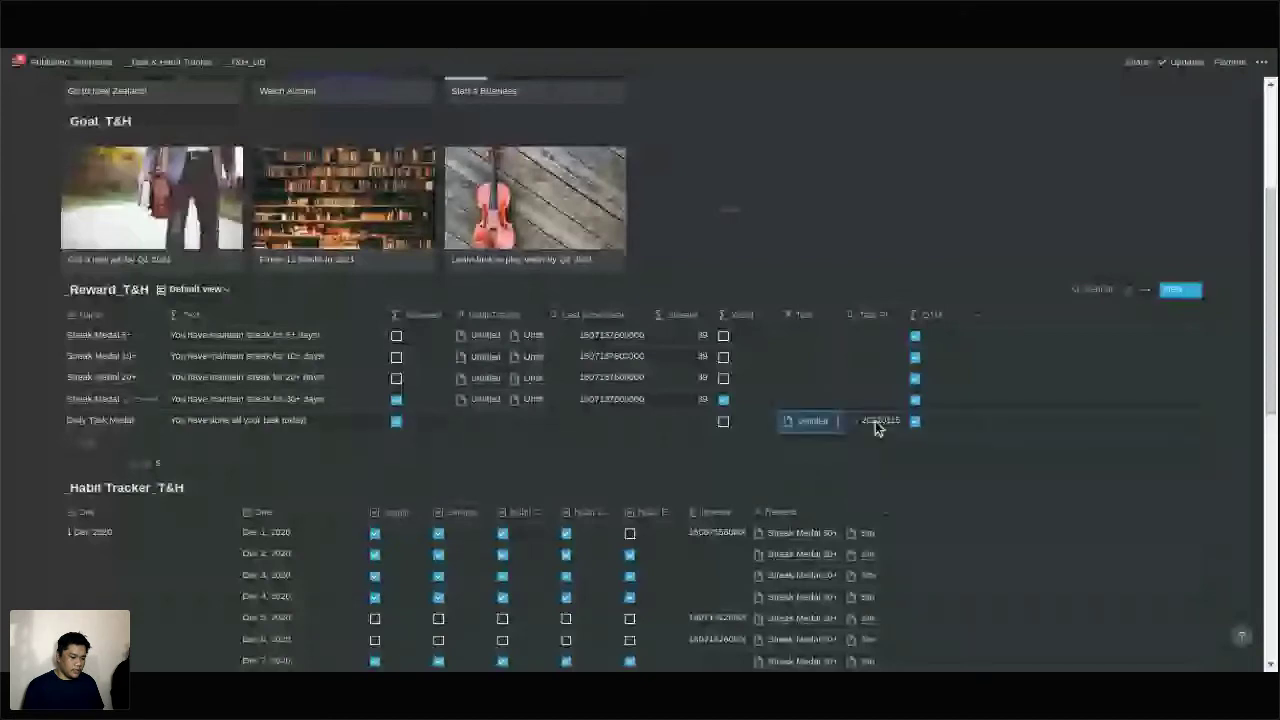
{"action": "left_click", "coordinate": [875, 427]}
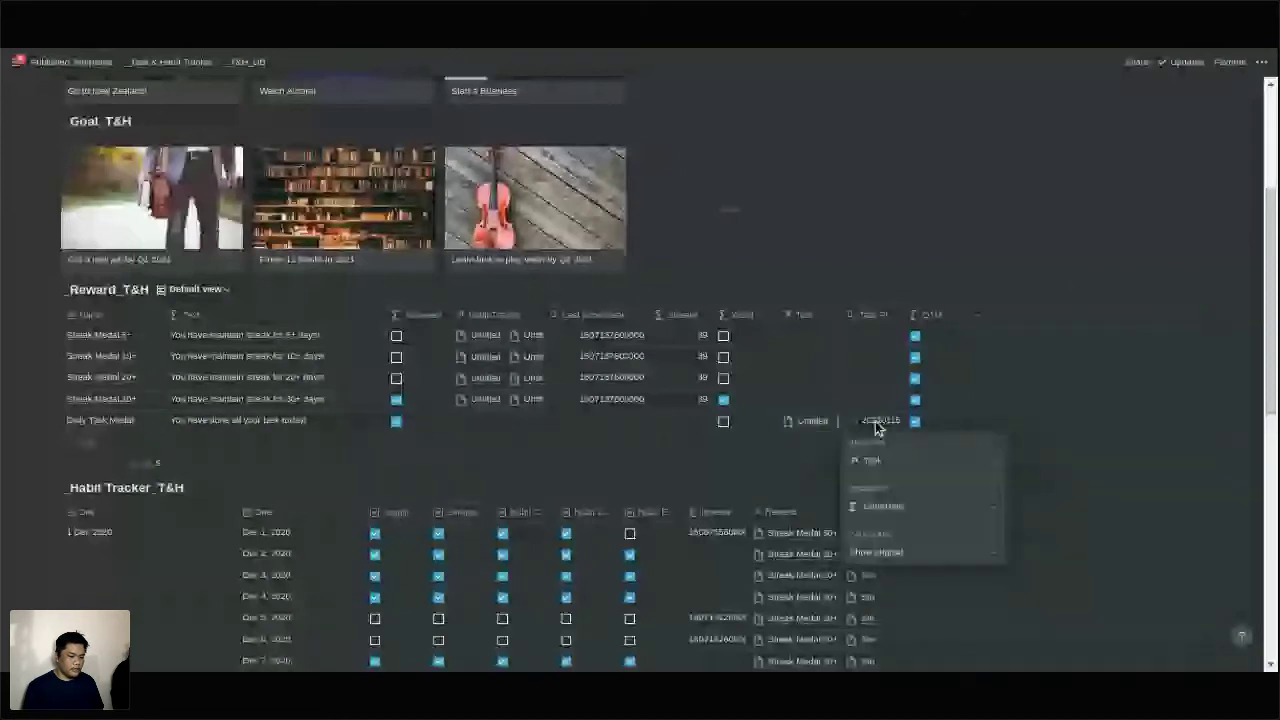
{"action": "left_click", "coordinate": [891, 563]}
Compare the DoneDate column of _Task_T&H with _Reward_T&H and read the Daily Task Medal's DTM formula.
{"action": "scroll", "coordinate": [797, 497], "scroll_direction": "down", "scroll_amount": 4}
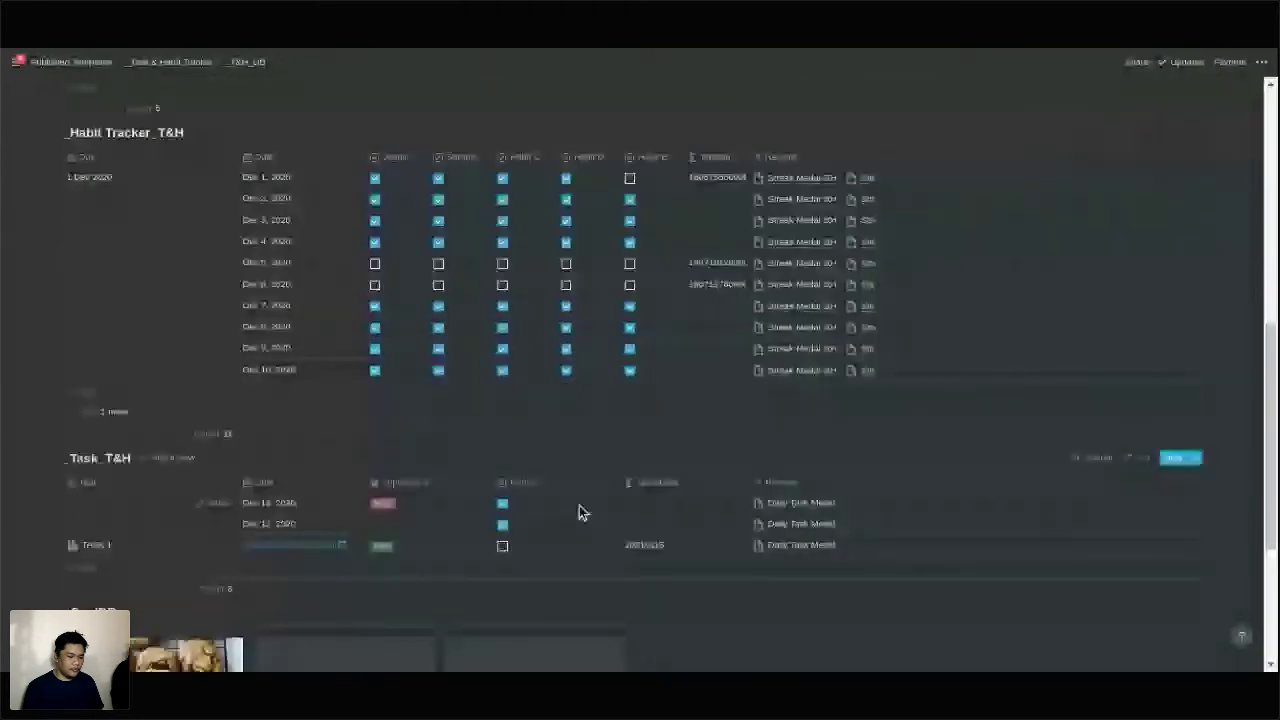
{"action": "scroll", "coordinate": [583, 512], "scroll_direction": "up", "scroll_amount": 1}
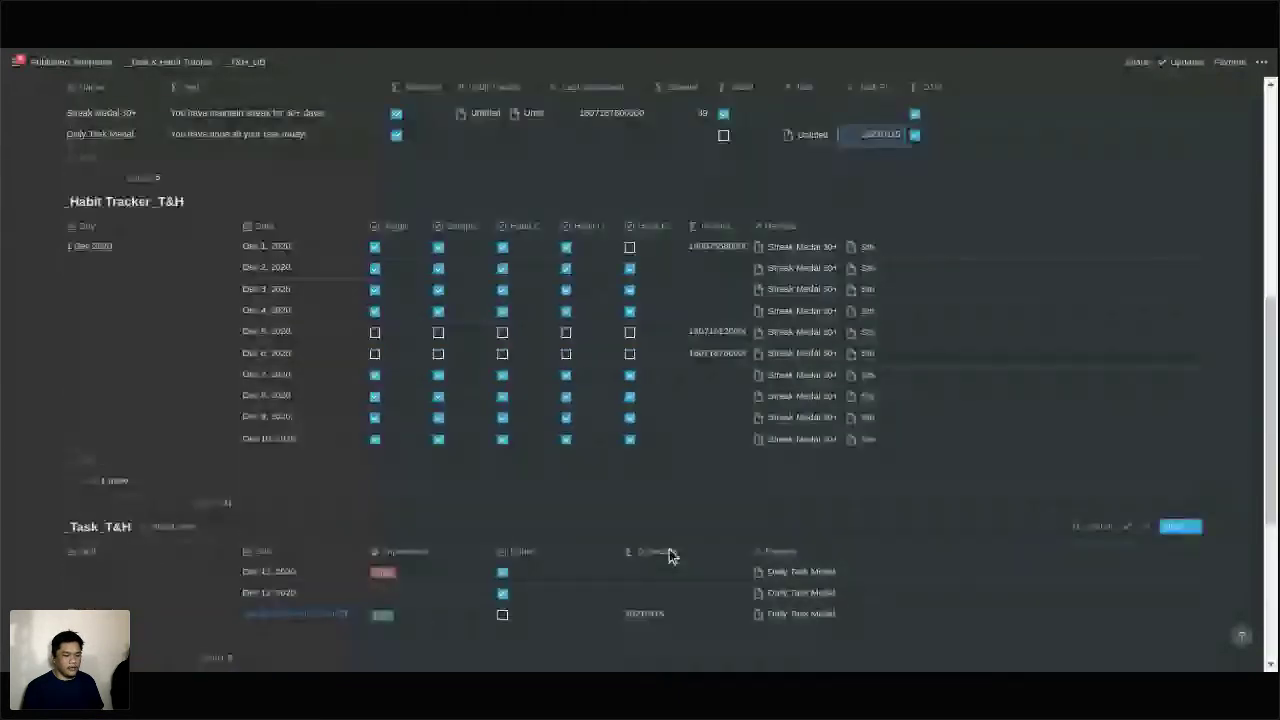
{"action": "scroll", "coordinate": [672, 530], "scroll_direction": "up", "scroll_amount": 3}
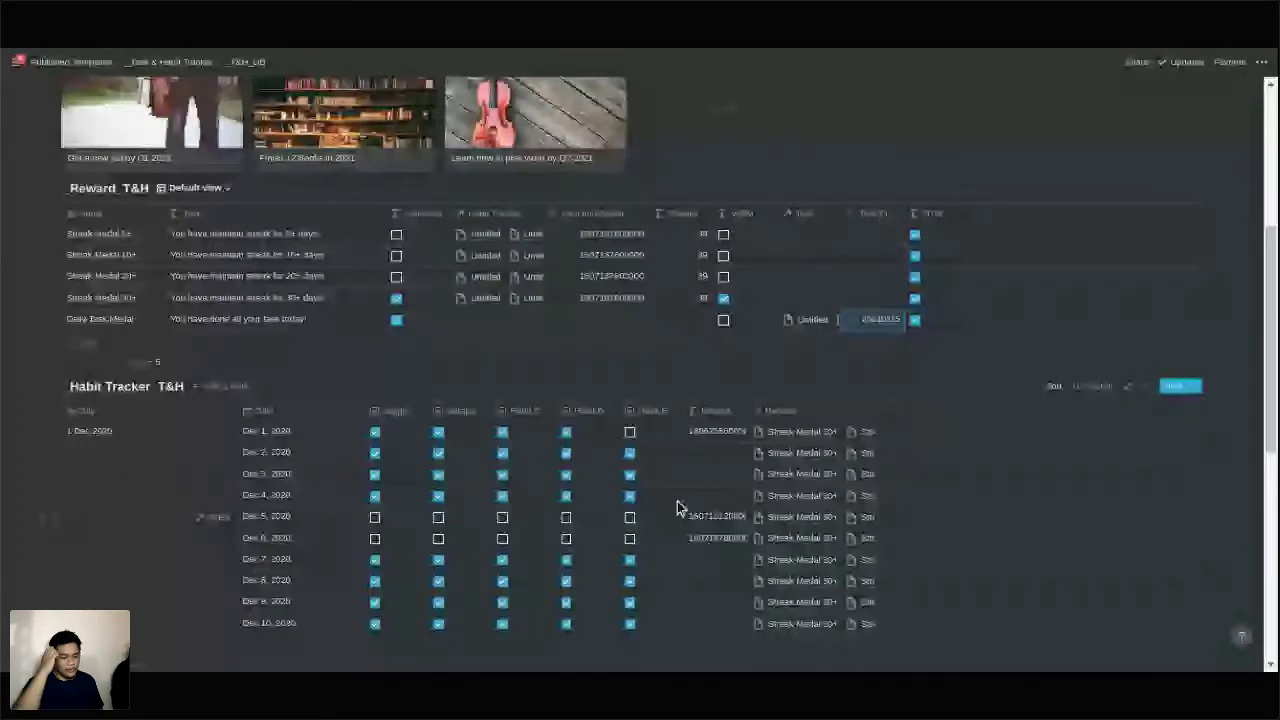
{"action": "key", "text": "Return"}
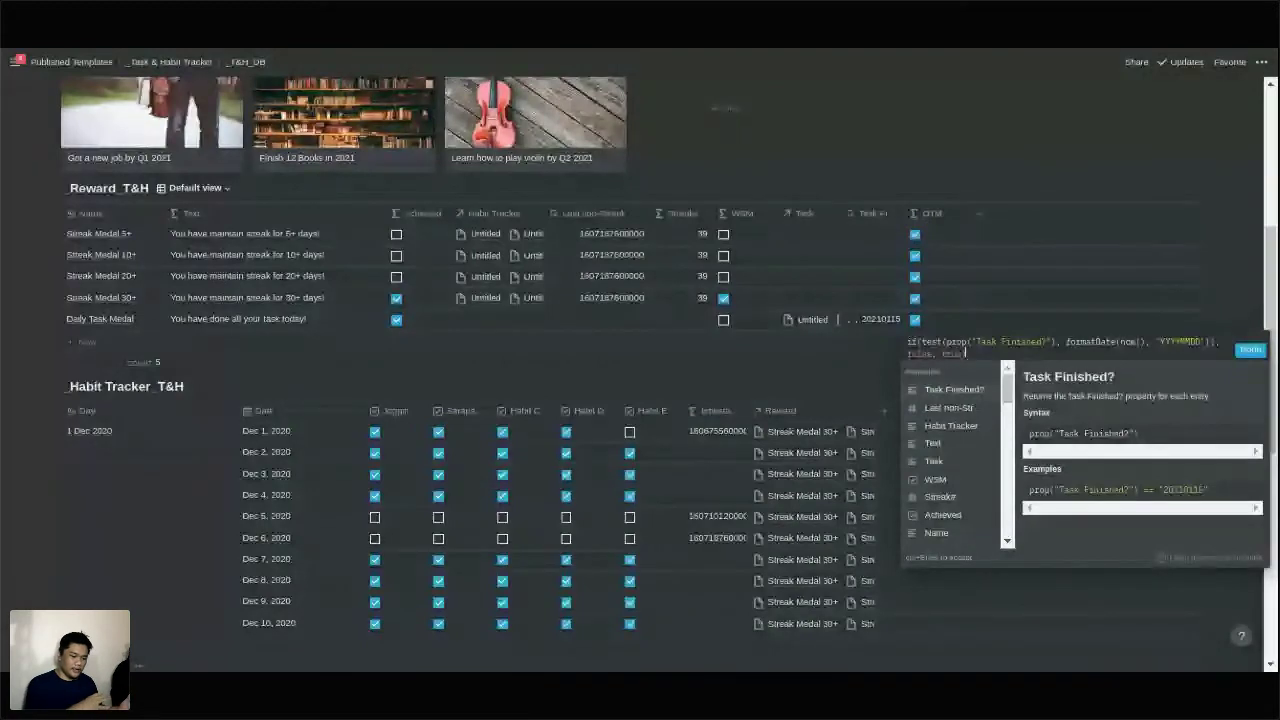
{"action": "type", "text": "e)"}
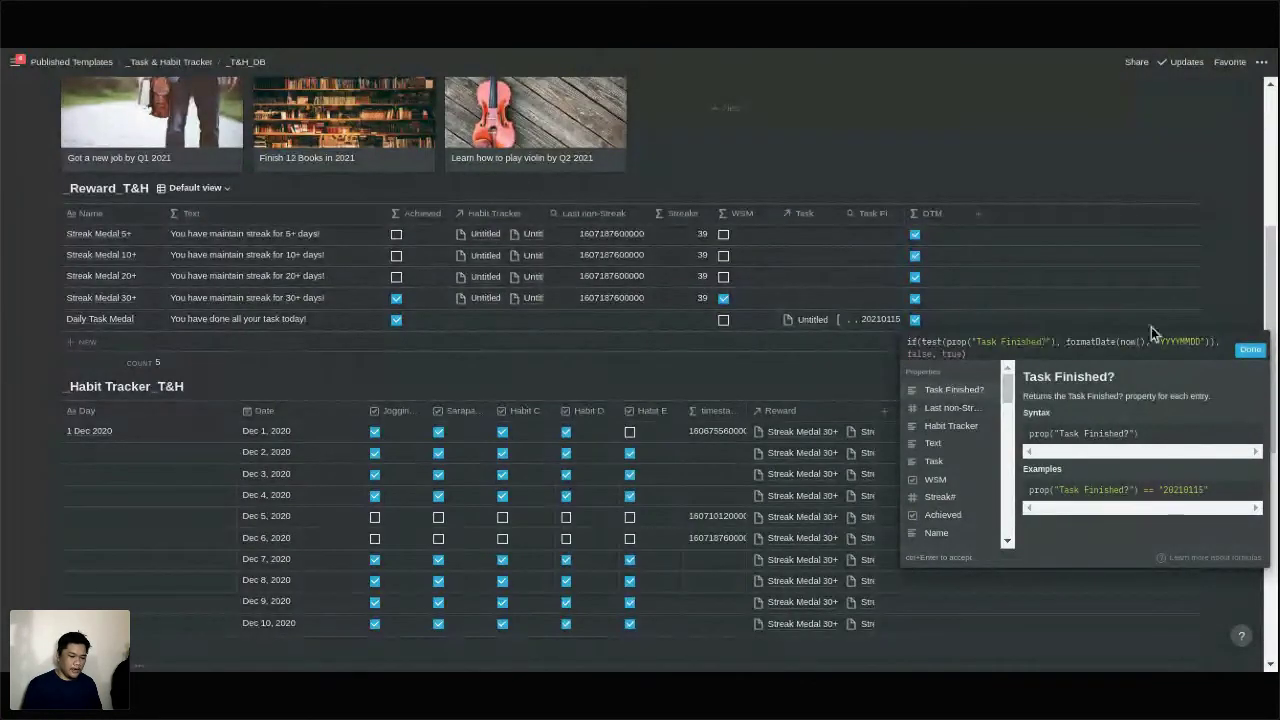
{"action": "left_click", "coordinate": [1250, 349]}
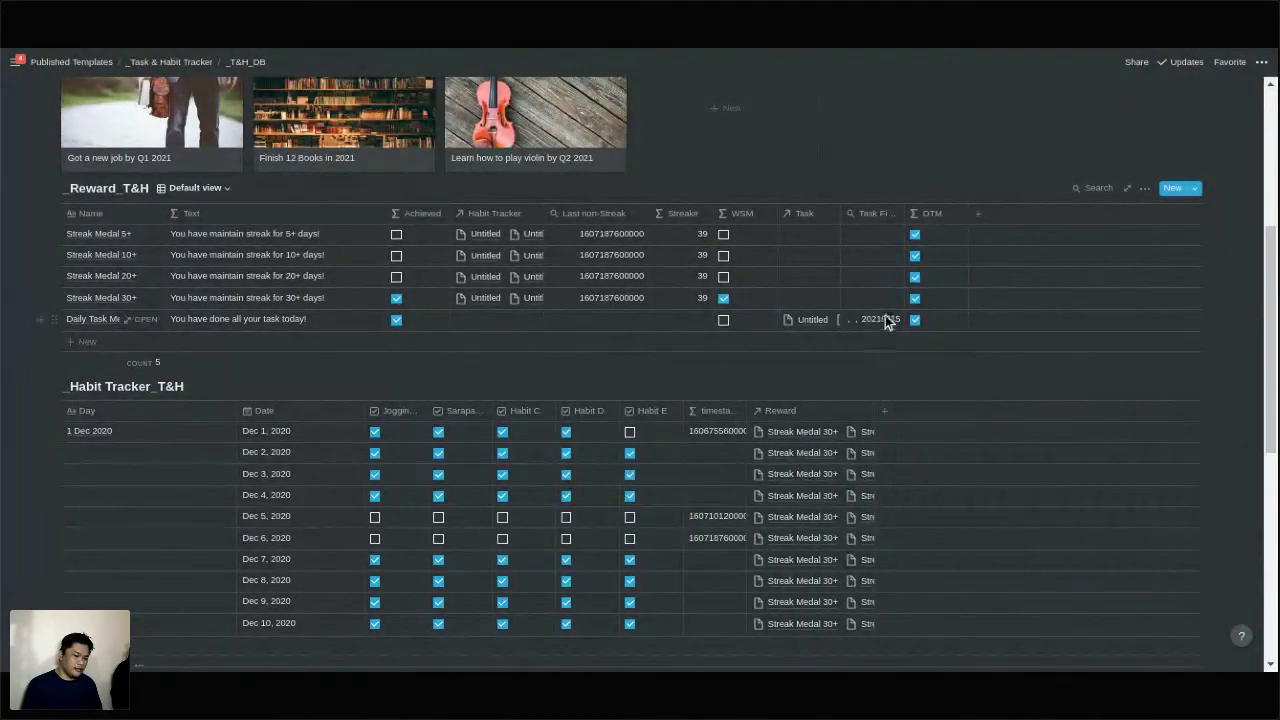
Recheck the Daily Task Medal's Task Finished? rollup against the property and today's date used in its DTM formula.
{"action": "left_click", "coordinate": [885, 318]}
{"action": "key", "text": "Escape"}
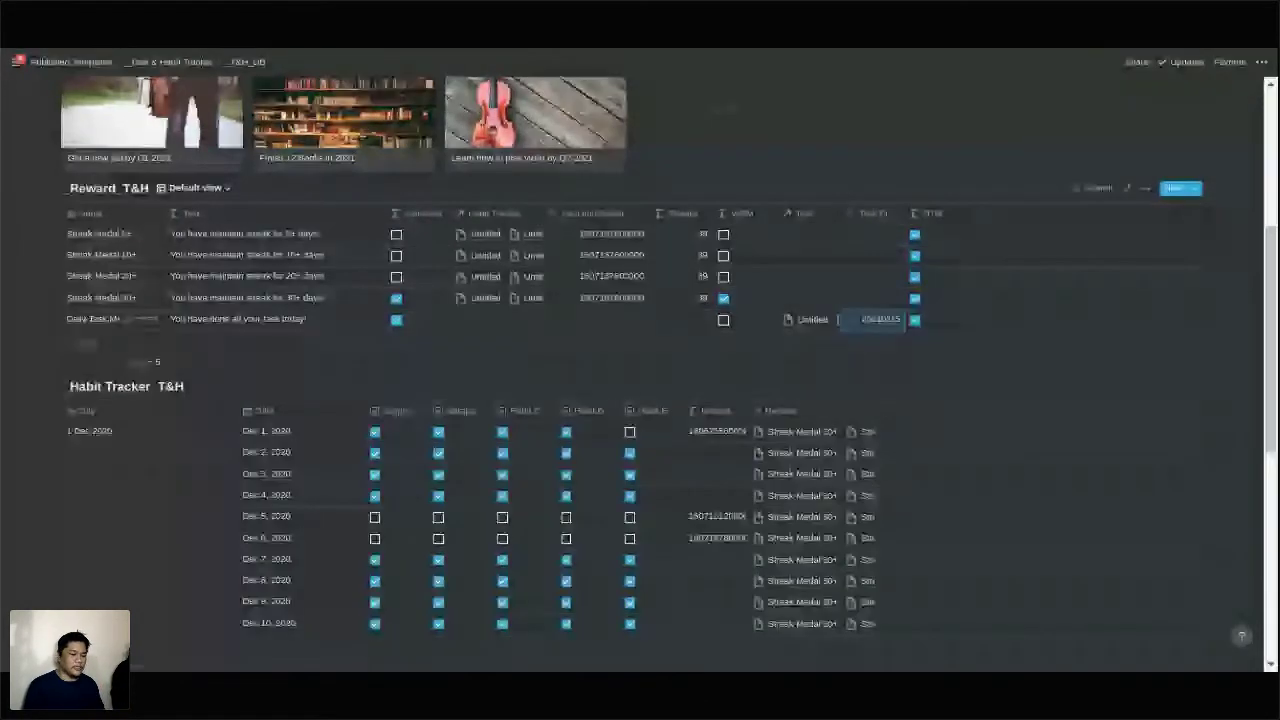
{"action": "left_click", "coordinate": [872, 319]}
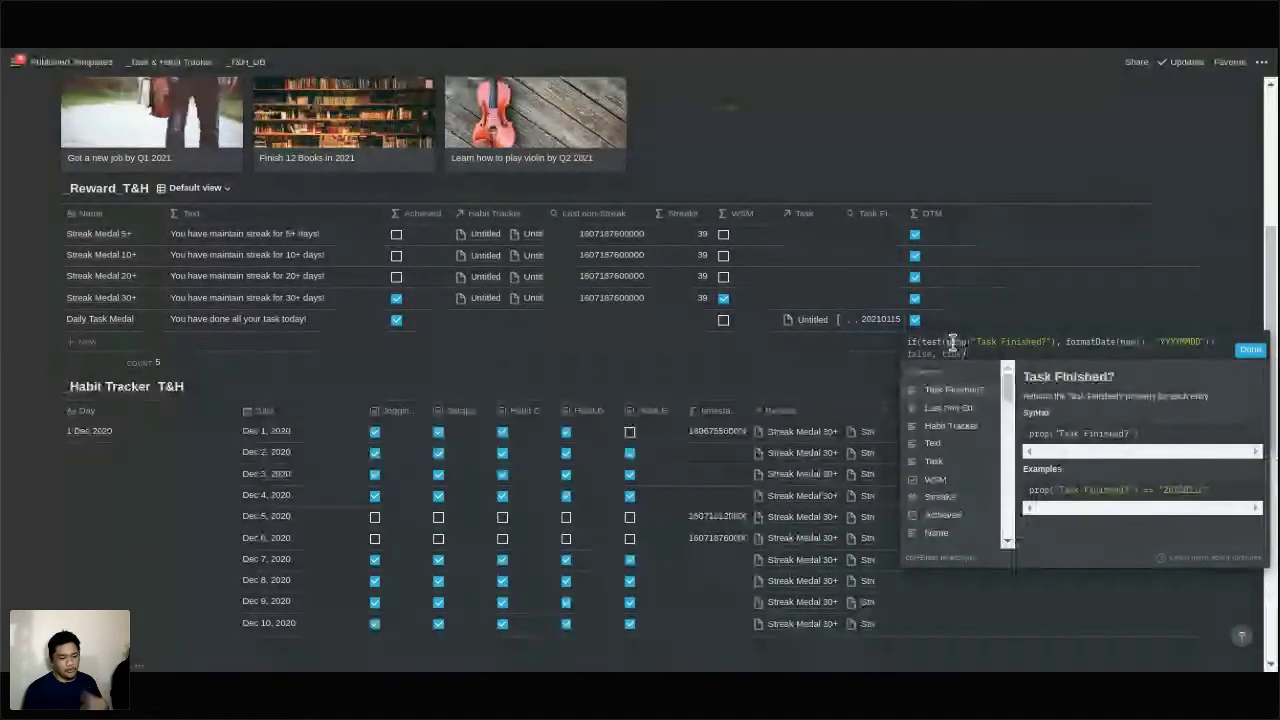
{"action": "left_click", "coordinate": [1240, 350]}
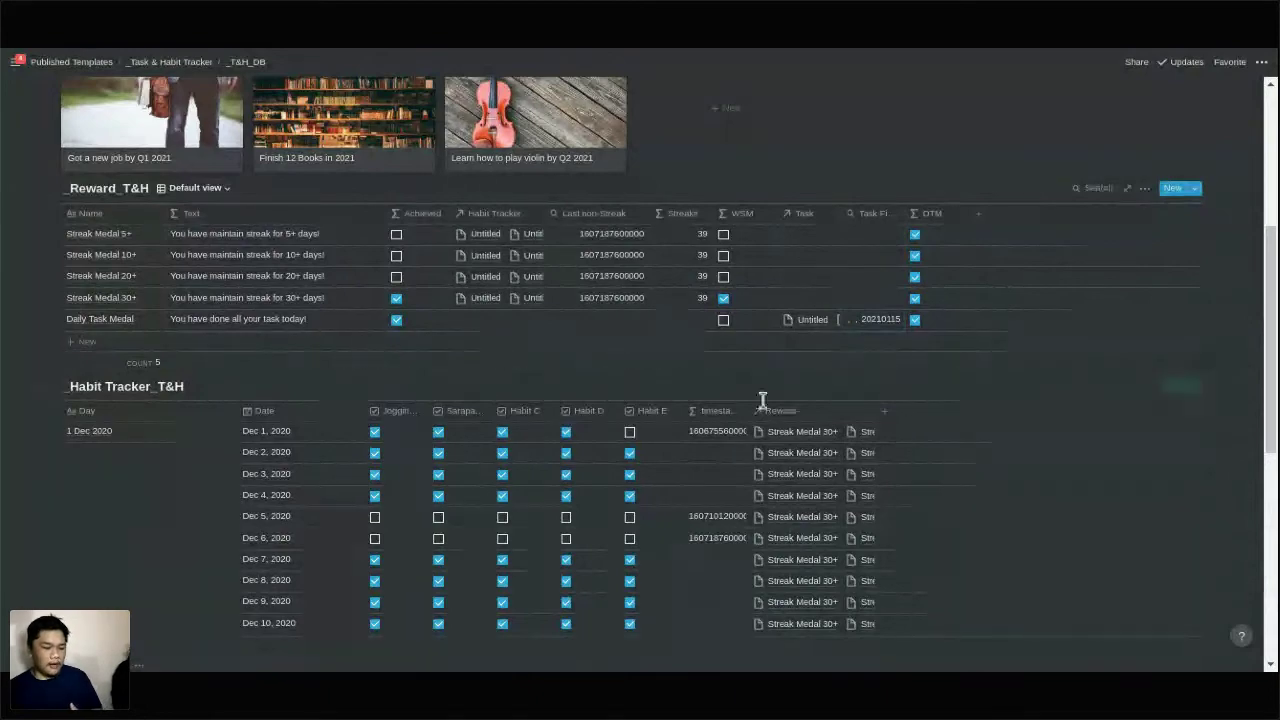
Look over the _T&H_DB databases, from the tasks and GoalDB up to the bucket list, goals and rewards.
{"action": "scroll", "coordinate": [549, 442], "scroll_direction": "down", "scroll_amount": 3}
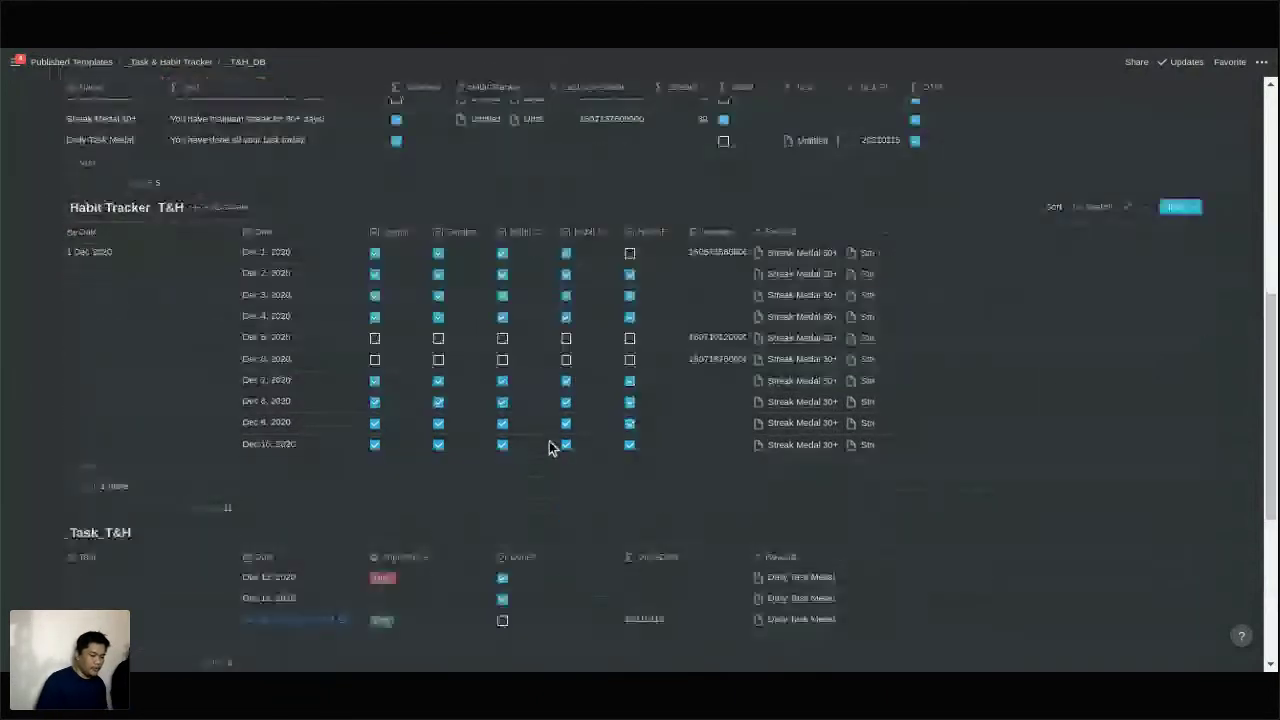
{"action": "scroll", "coordinate": [549, 446], "scroll_direction": "down", "scroll_amount": 4}
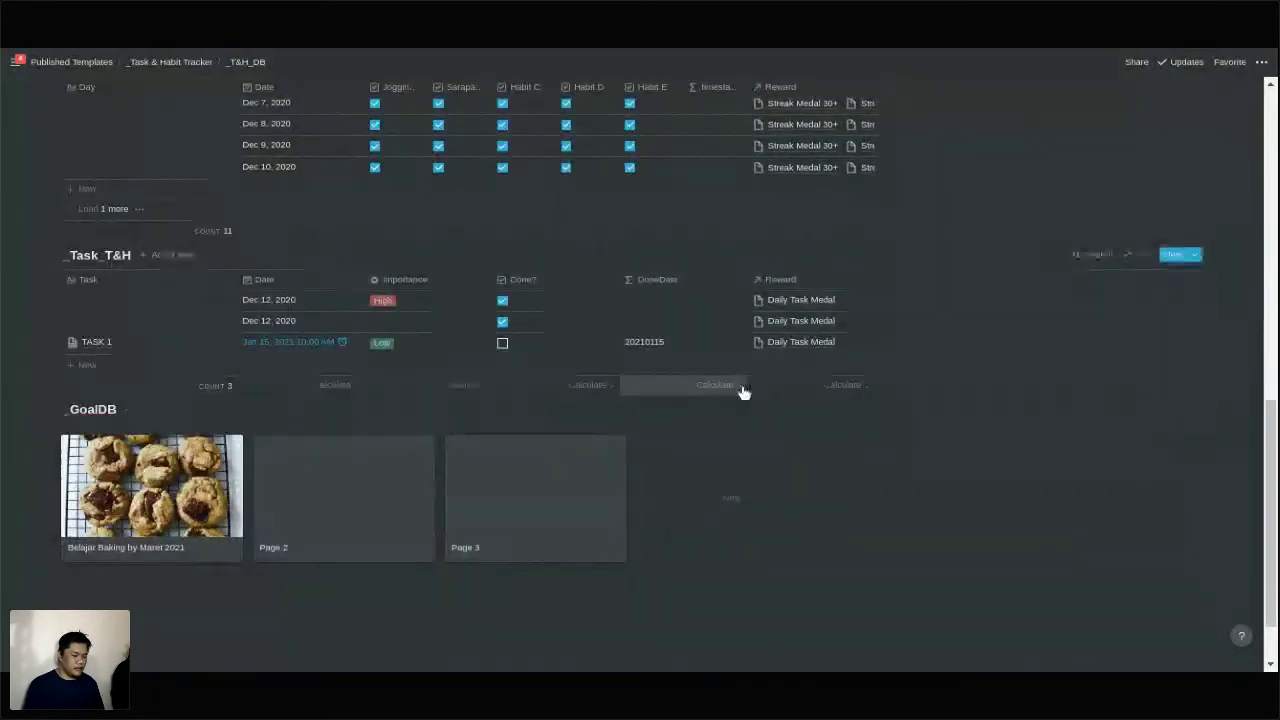
{"action": "scroll", "coordinate": [730, 375], "scroll_direction": "up", "scroll_amount": 3}
{"action": "scroll", "coordinate": [728, 379], "scroll_direction": "up", "scroll_amount": 1}
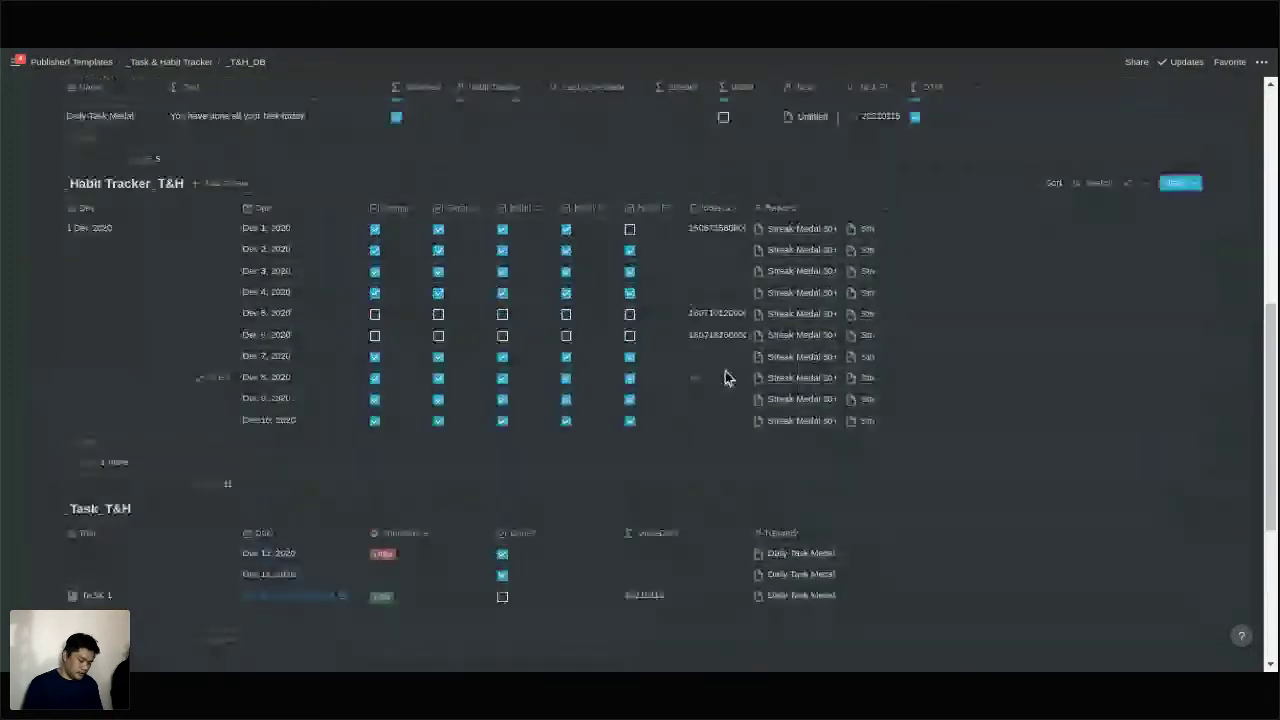
{"action": "scroll", "coordinate": [726, 377], "scroll_direction": "up", "scroll_amount": 2}
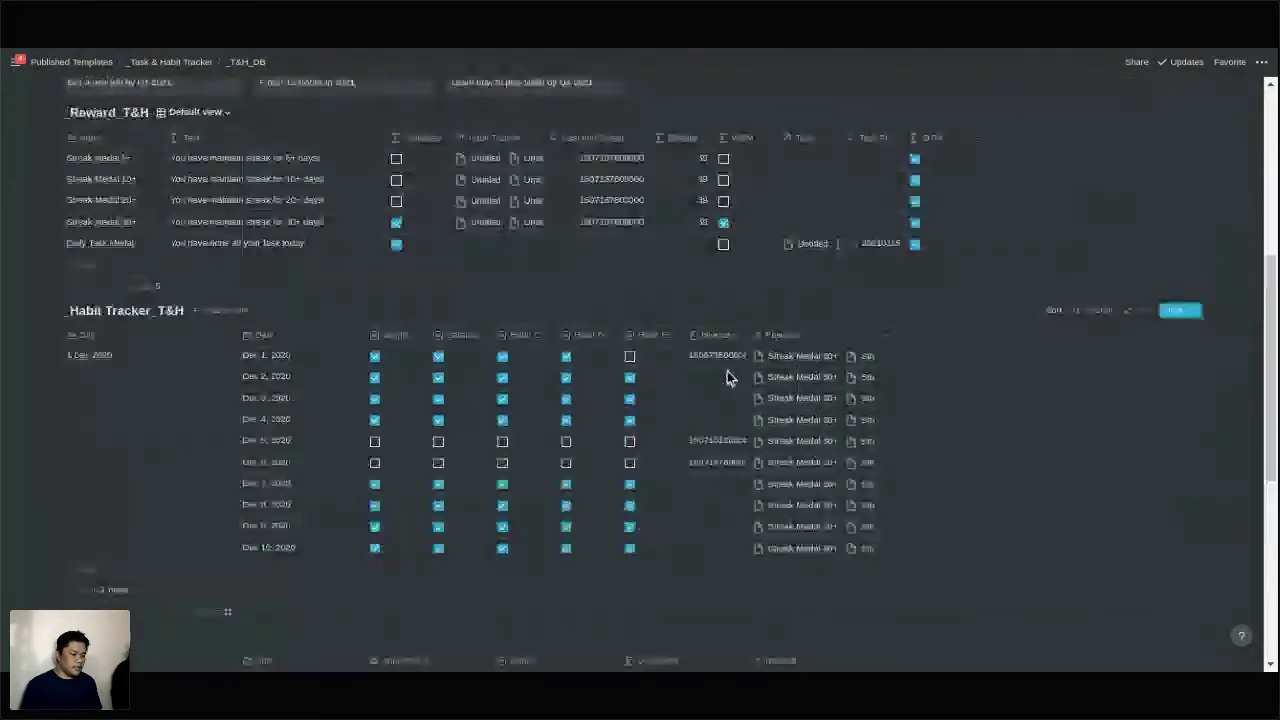
{"action": "scroll", "coordinate": [726, 375], "scroll_direction": "up", "scroll_amount": 5}
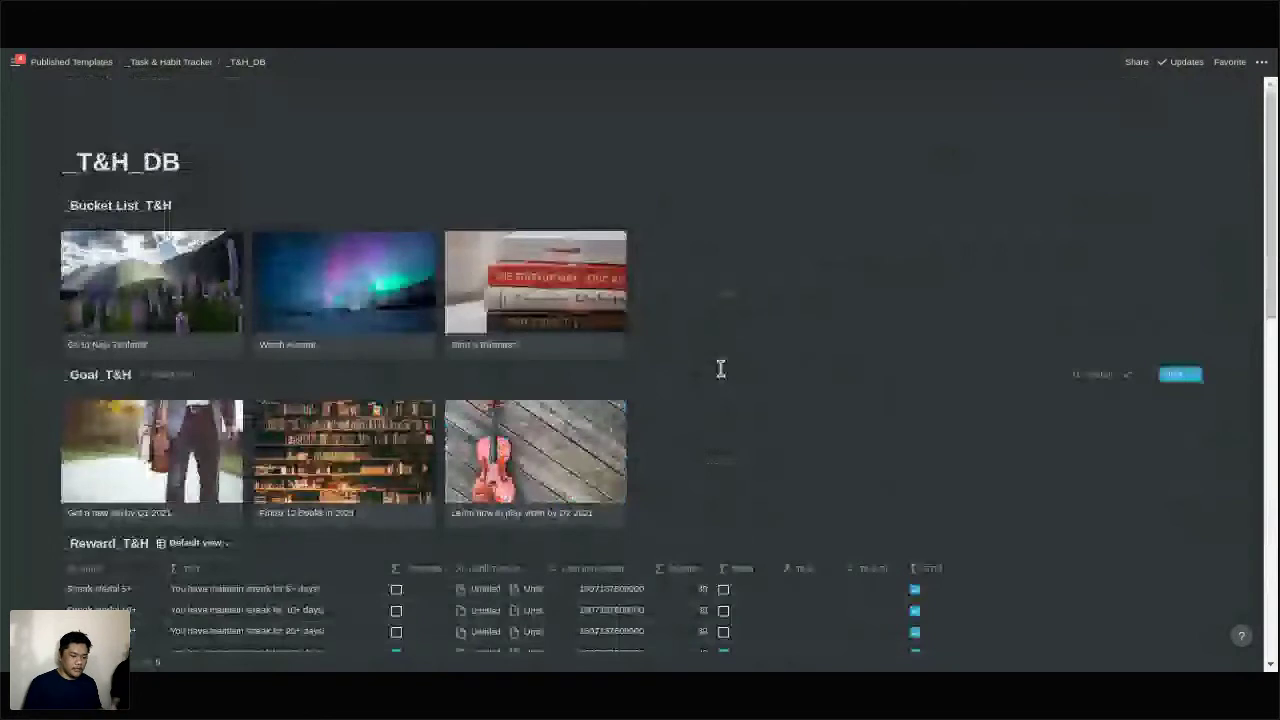
{"action": "scroll", "coordinate": [722, 372], "scroll_direction": "down", "scroll_amount": 1}
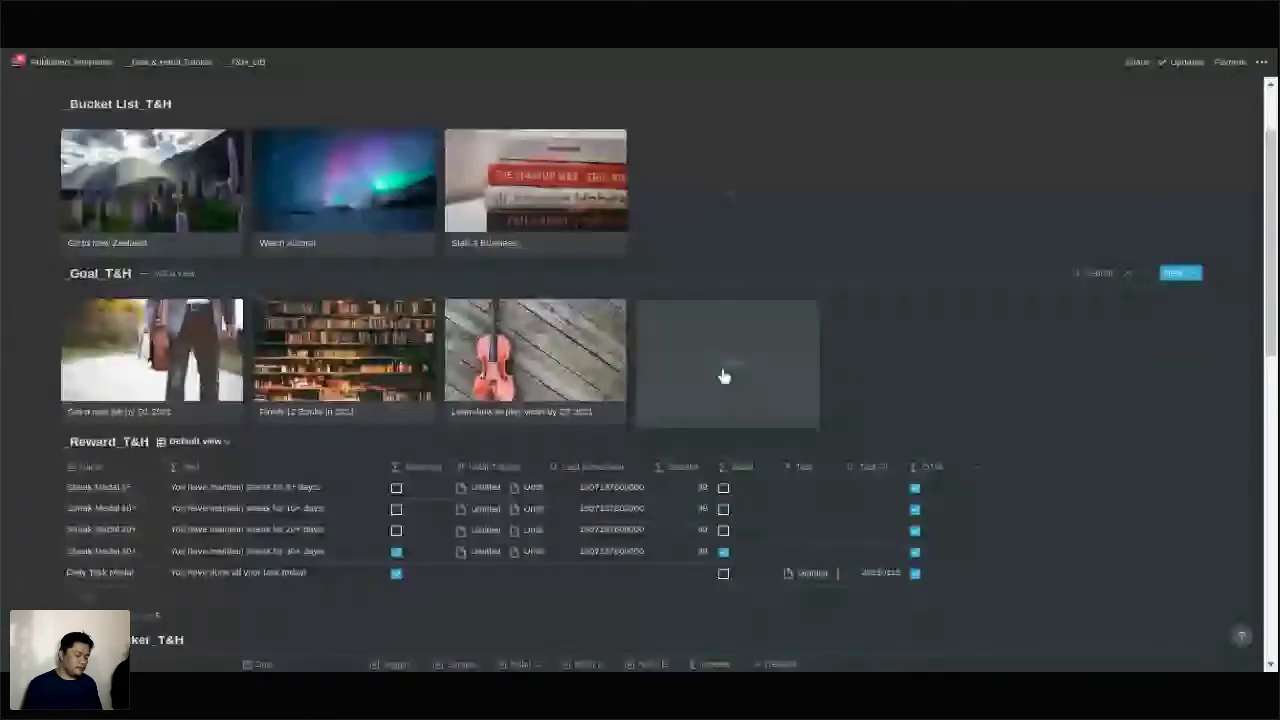
{"action": "scroll", "coordinate": [986, 357], "scroll_direction": "down", "scroll_amount": 4}
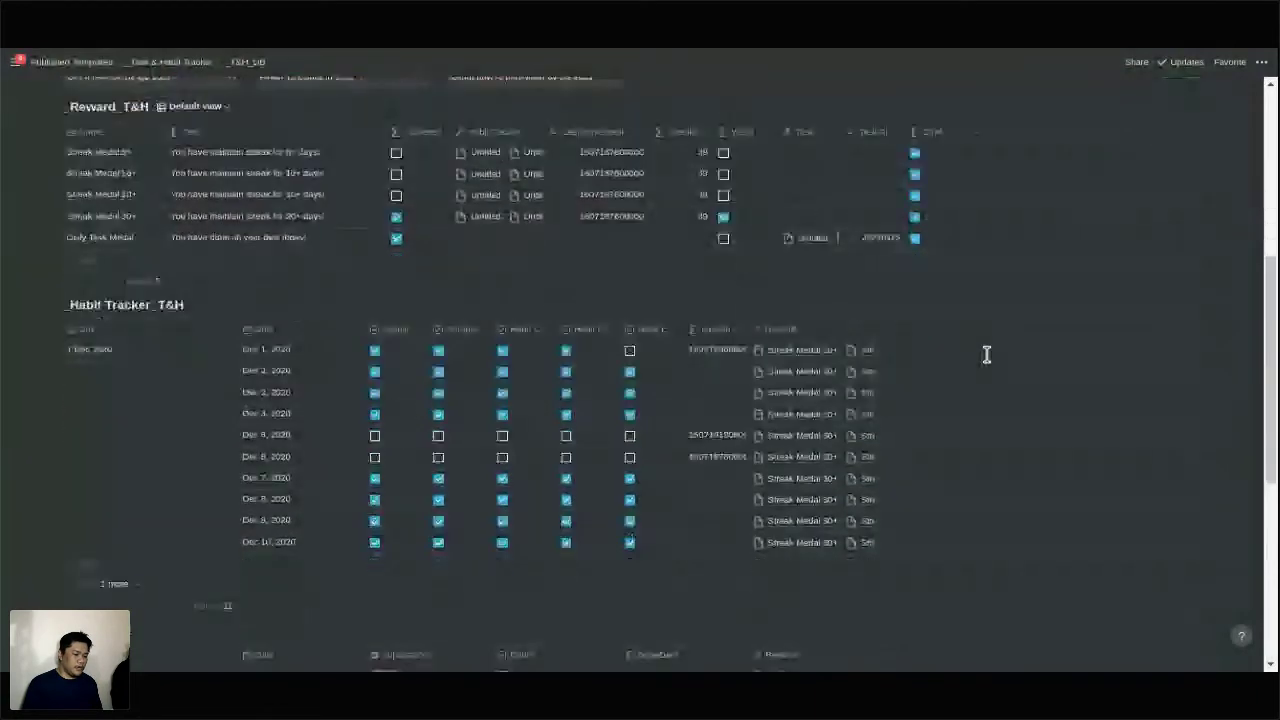
Review the _T&H_DB databases from _Reward_T&H through _Habit Tracker_T&H and _Task_T&H down to _GoalDB.
{"action": "scroll", "coordinate": [986, 355], "scroll_direction": "down", "scroll_amount": 1}
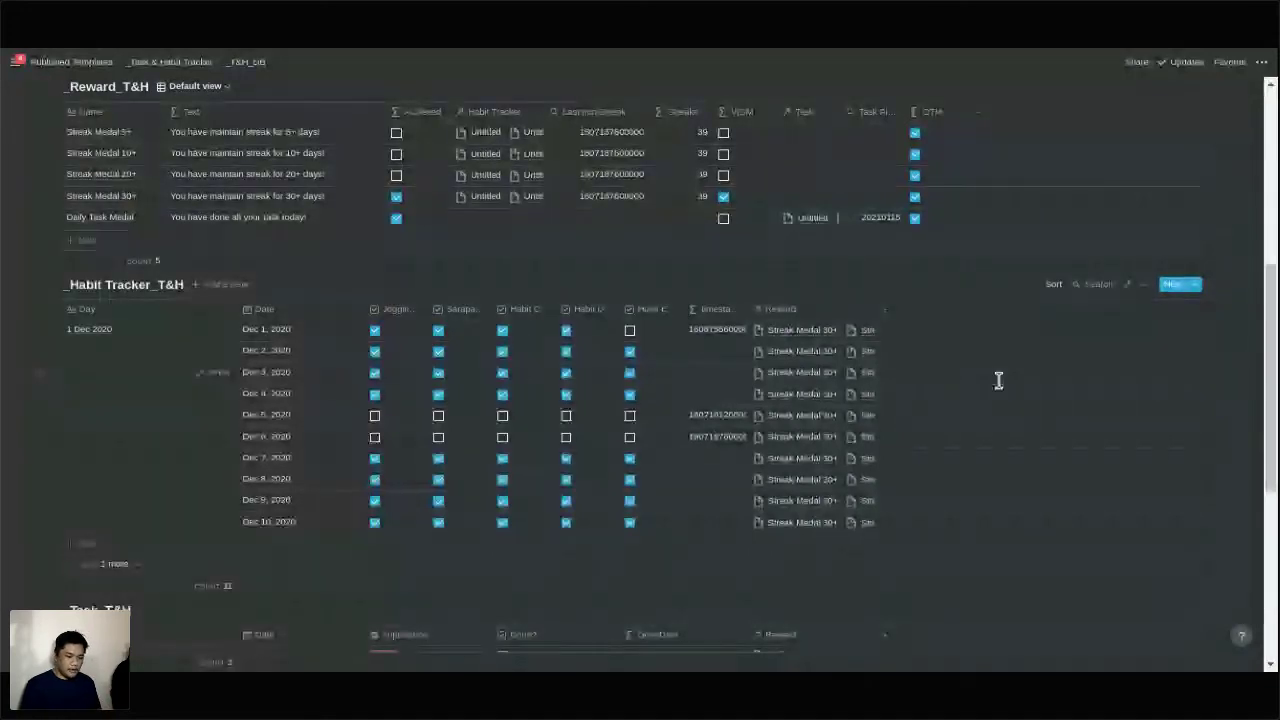
{"action": "scroll", "coordinate": [990, 395], "scroll_direction": "down", "scroll_amount": 3}
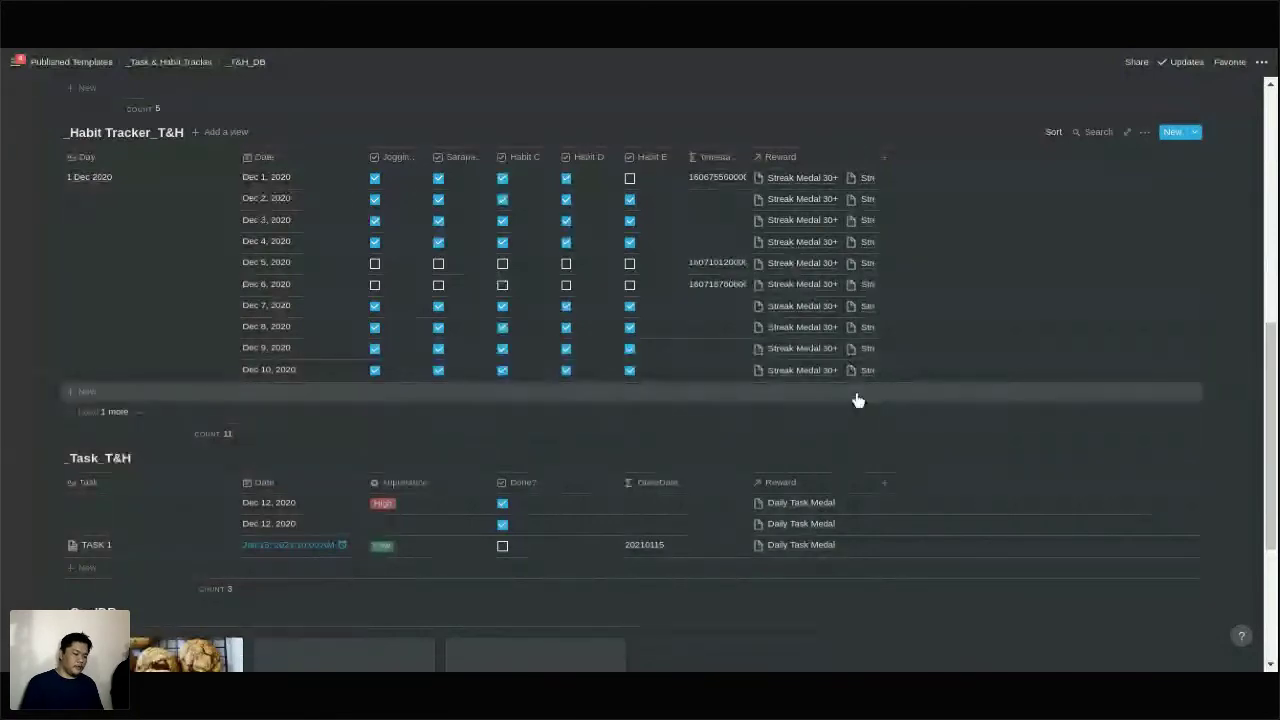
{"action": "scroll", "coordinate": [856, 390], "scroll_direction": "down", "scroll_amount": 1}
{"action": "scroll", "coordinate": [858, 398], "scroll_direction": "down", "scroll_amount": 2}
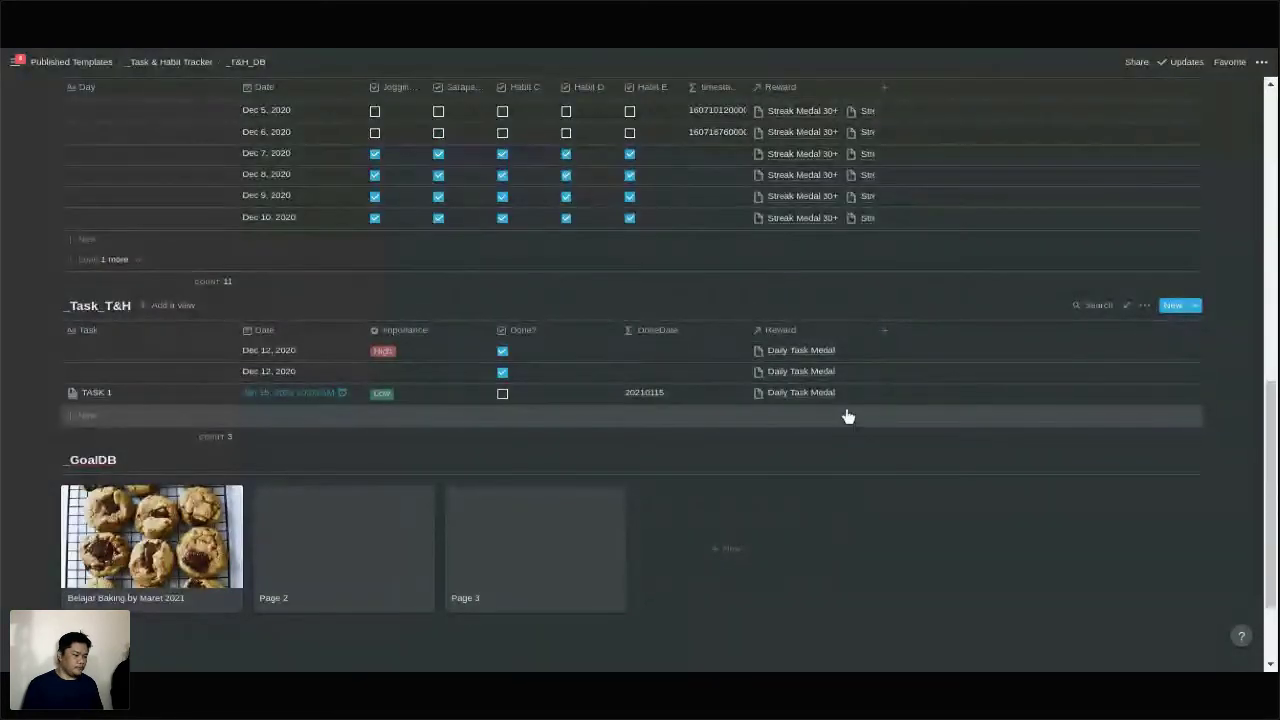
{"action": "scroll", "coordinate": [769, 385], "scroll_direction": "up", "scroll_amount": 2}
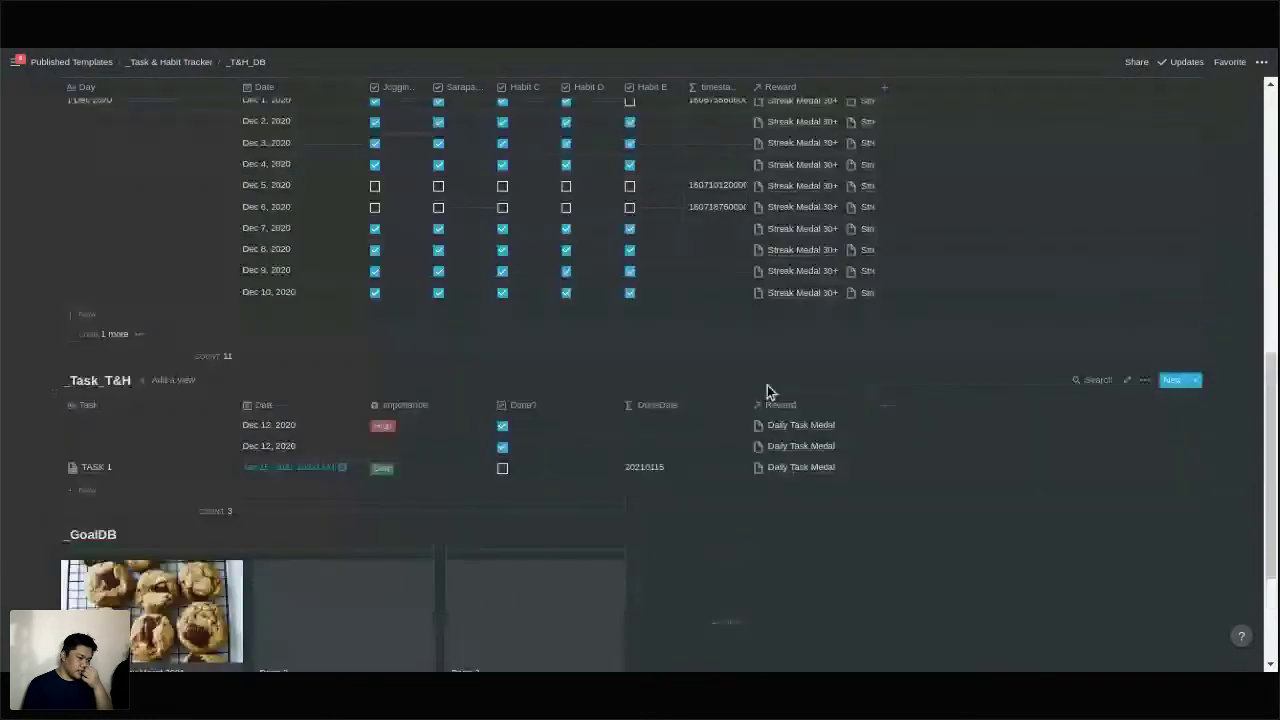
{"action": "scroll", "coordinate": [769, 391], "scroll_direction": "up", "scroll_amount": 10}
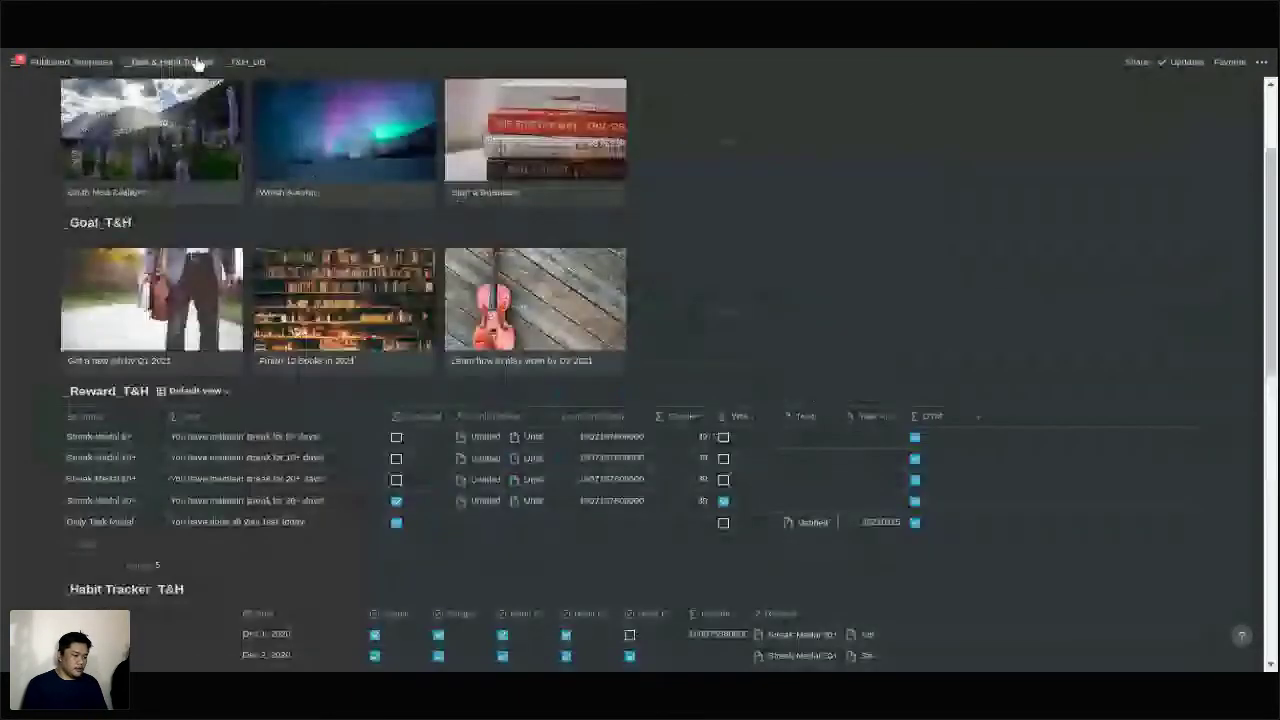
Return to the _Task & Habit Tracker page and look over its Goals, Today's Task, Medals and Habit Tracker sections.
{"action": "left_click", "coordinate": [197, 63]}
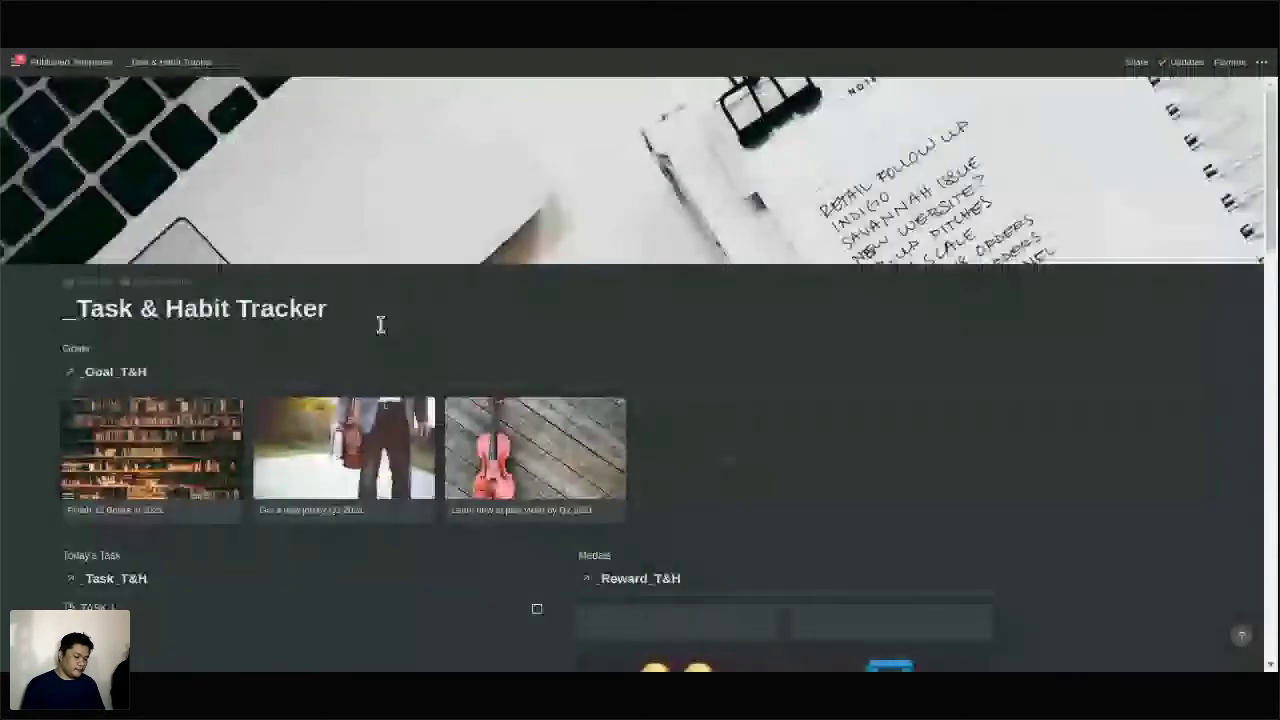
{"action": "scroll", "coordinate": [380, 324], "scroll_direction": "down", "scroll_amount": 2}
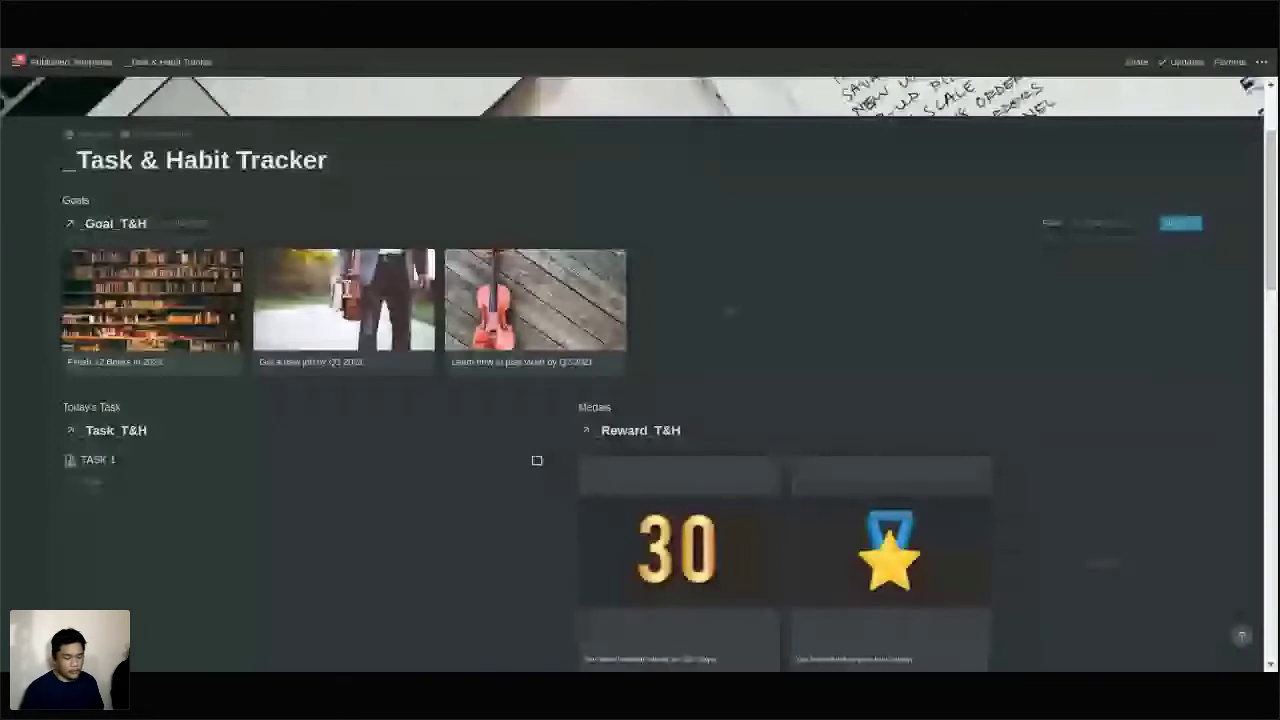
{"action": "scroll", "coordinate": [346, 289], "scroll_direction": "up", "scroll_amount": 1}
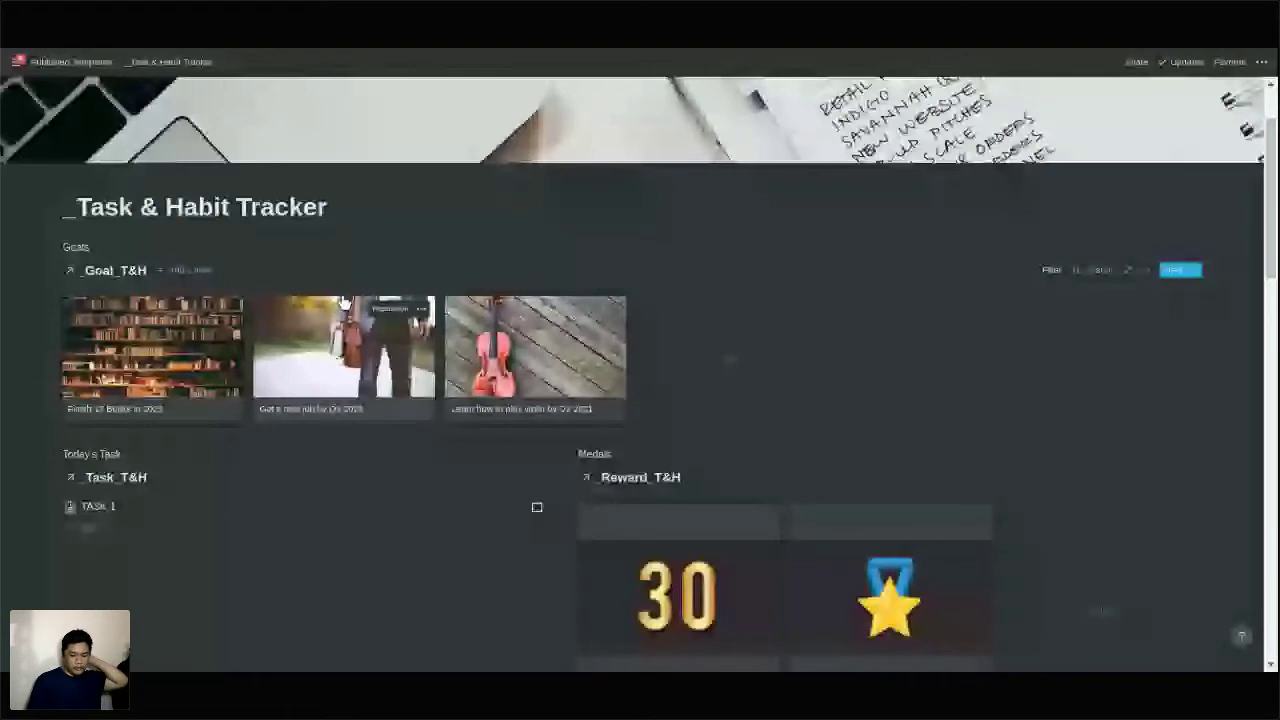
{"action": "scroll", "coordinate": [340, 300], "scroll_direction": "down", "scroll_amount": 2}
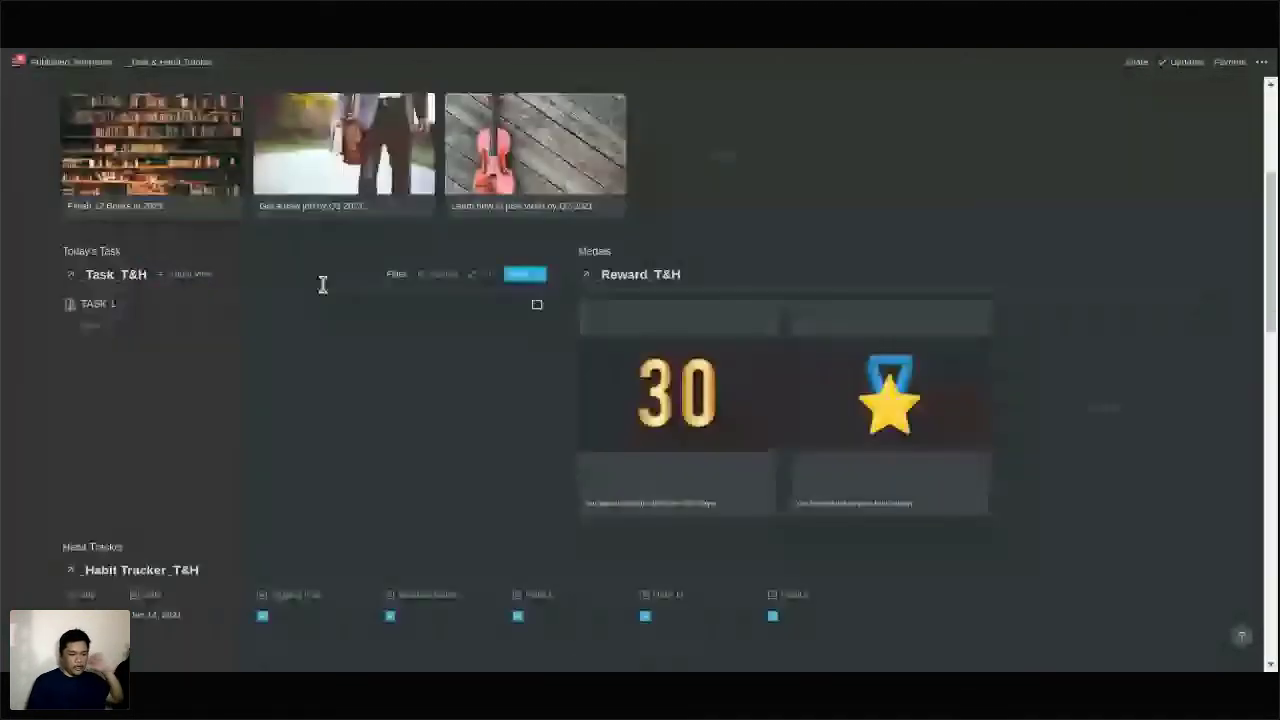
{"action": "scroll", "coordinate": [237, 510], "scroll_direction": "up", "scroll_amount": 1}
{"action": "scroll", "coordinate": [237, 512], "scroll_direction": "up", "scroll_amount": 2}
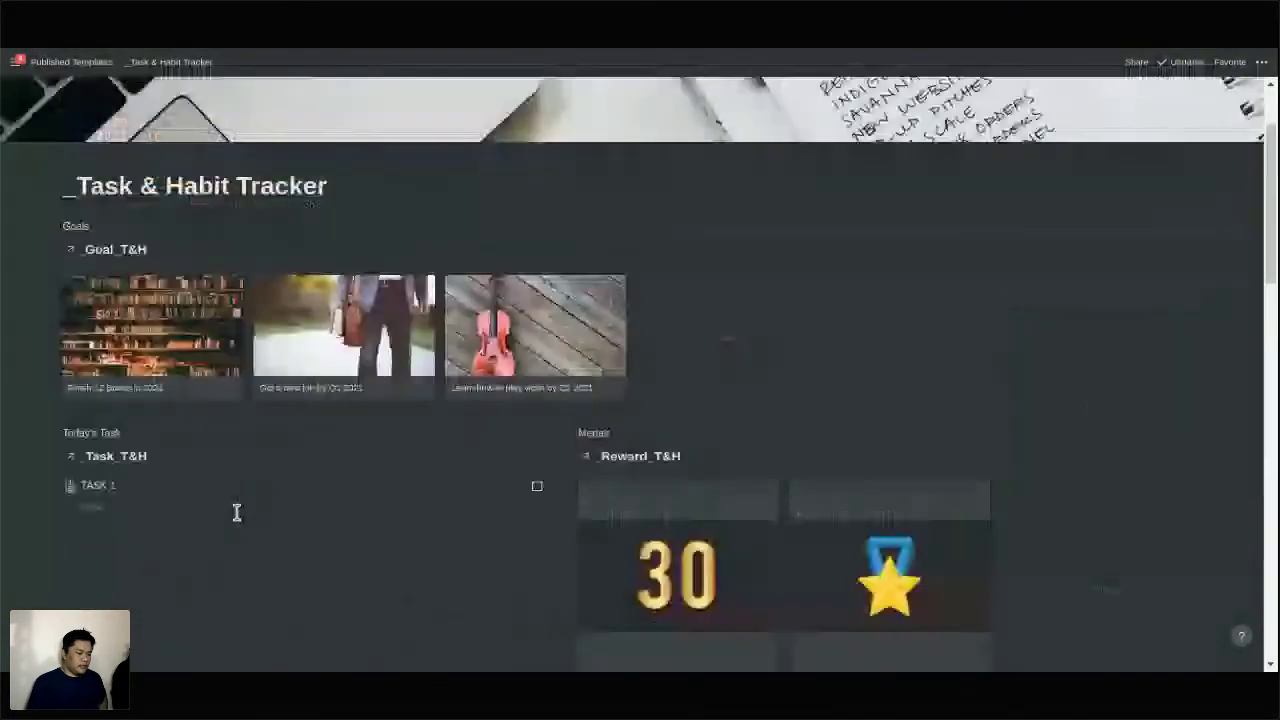
{"action": "scroll", "coordinate": [237, 512], "scroll_direction": "up", "scroll_amount": 1}
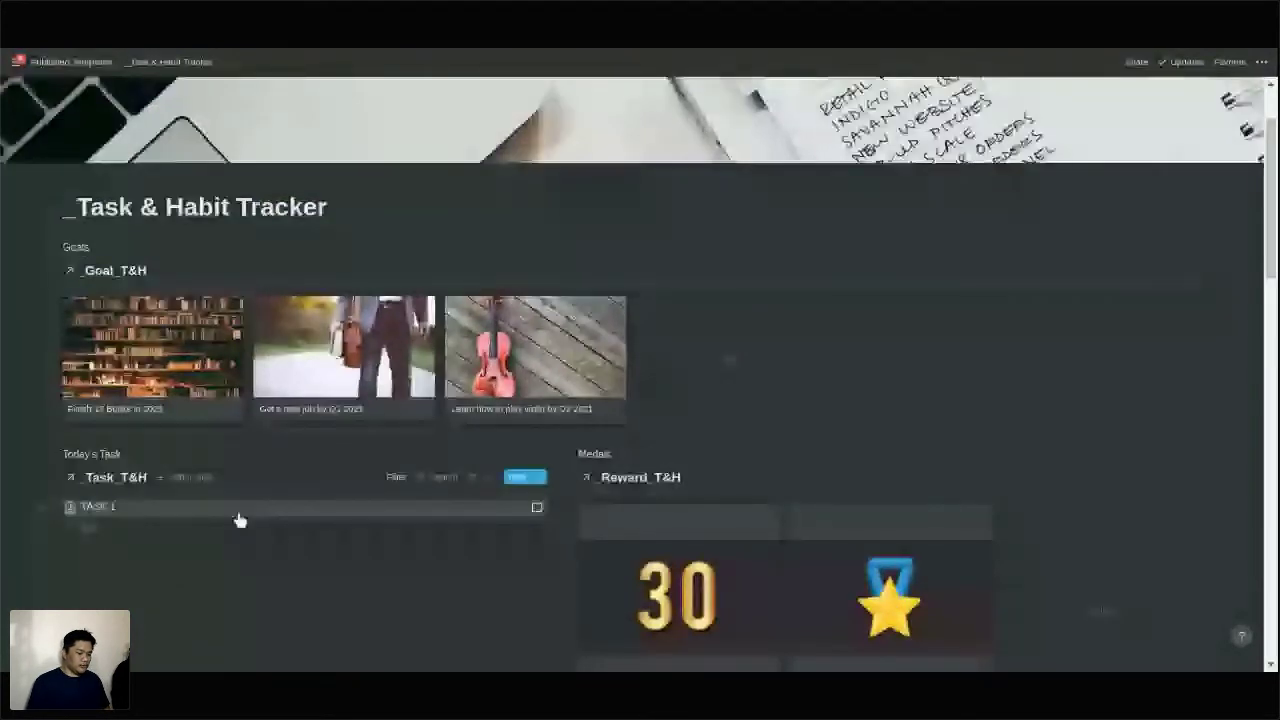
{"action": "scroll", "coordinate": [238, 510], "scroll_direction": "down", "scroll_amount": 2}
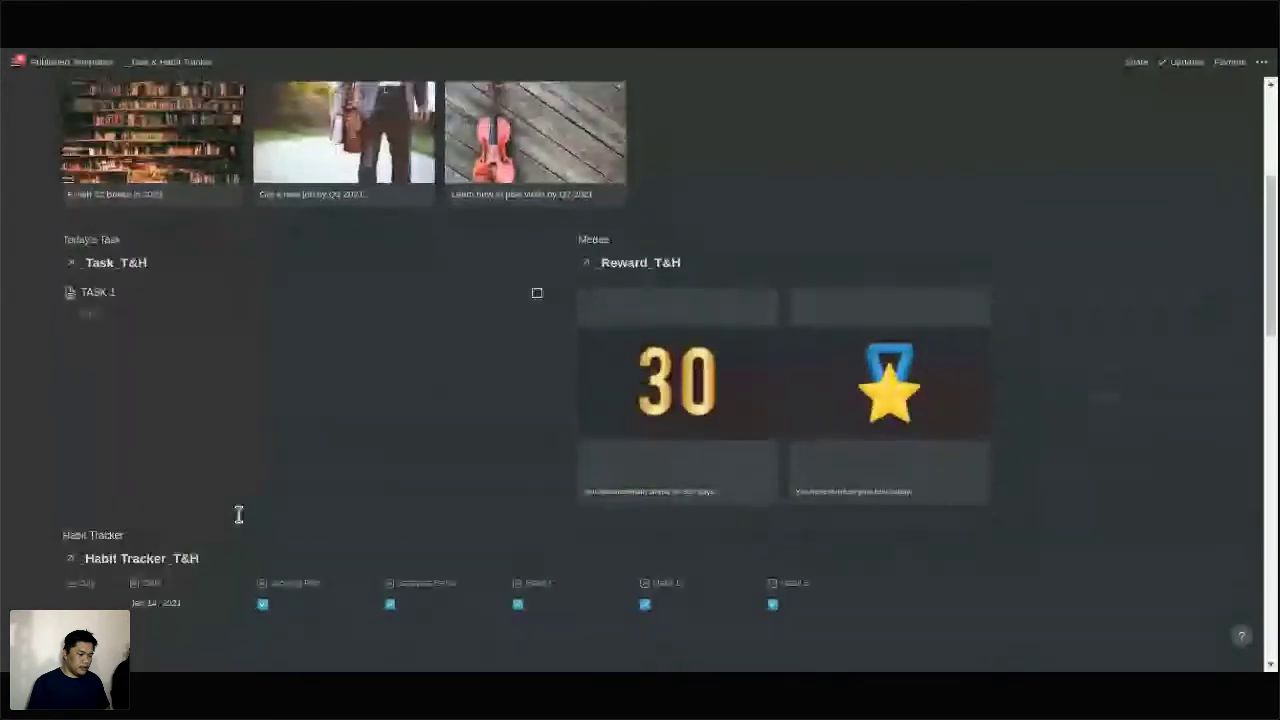
{"action": "scroll", "coordinate": [238, 514], "scroll_direction": "up", "scroll_amount": 2}
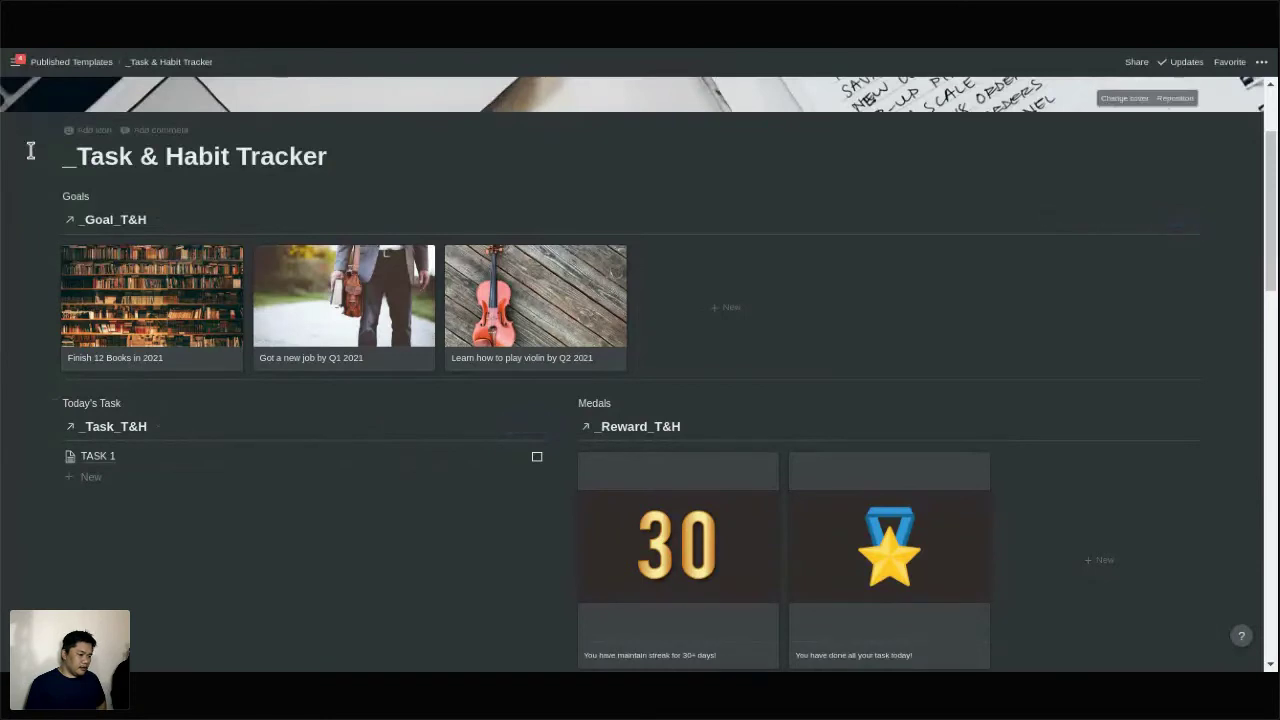
Open the source _Reward_T&H database from the Medals section of the tracker page.
{"action": "mouse_move", "coordinate": [31, 150]}
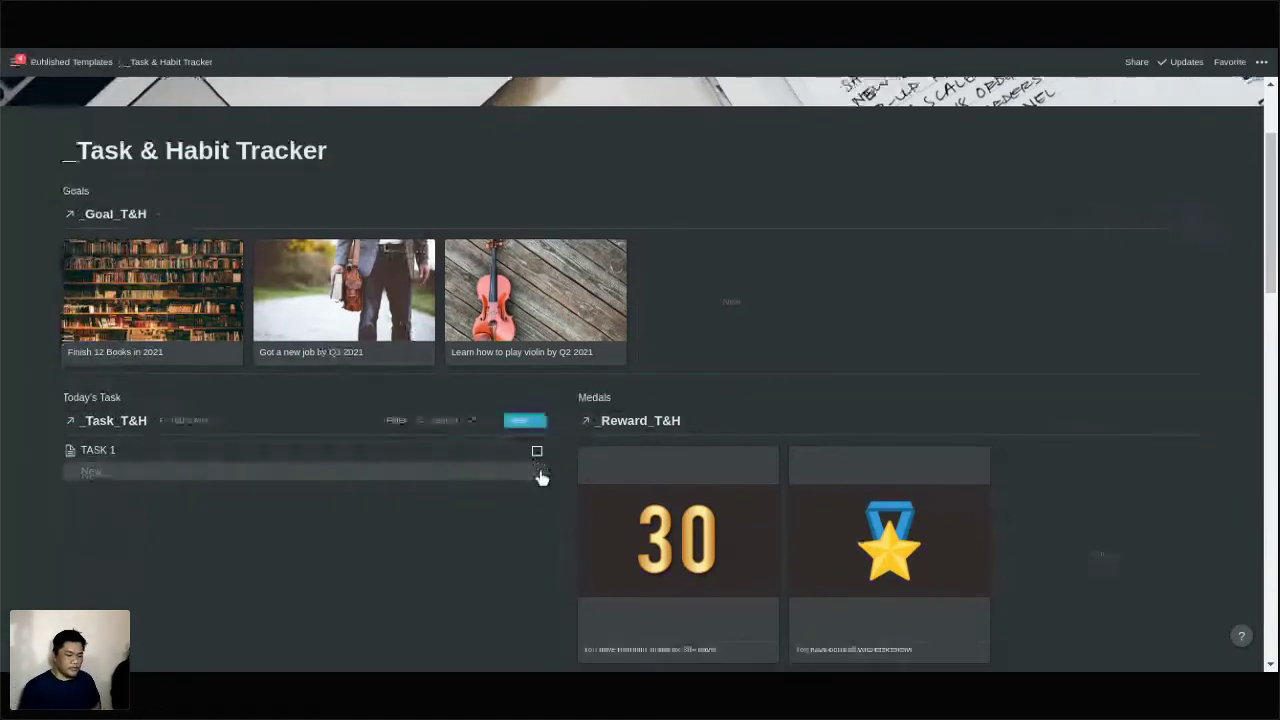
{"action": "scroll", "coordinate": [448, 508], "scroll_direction": "down", "scroll_amount": 1}
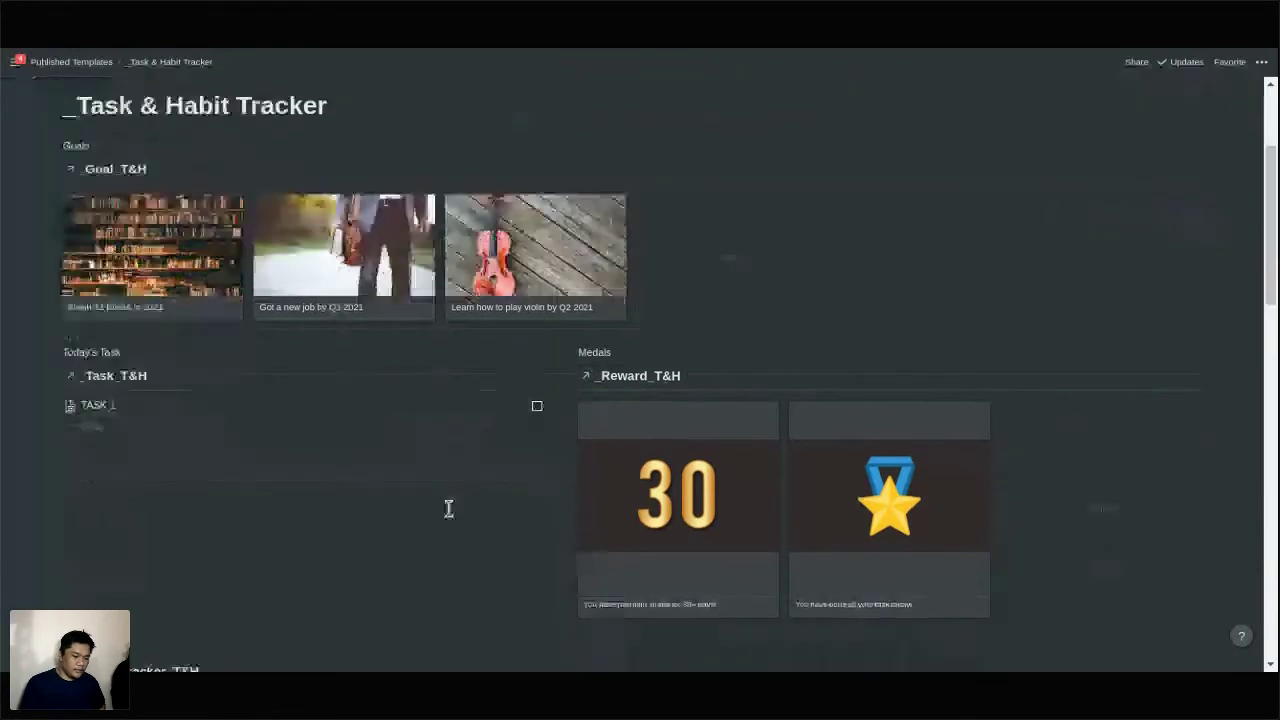
{"action": "scroll", "coordinate": [634, 377], "scroll_direction": "down", "scroll_amount": 1}
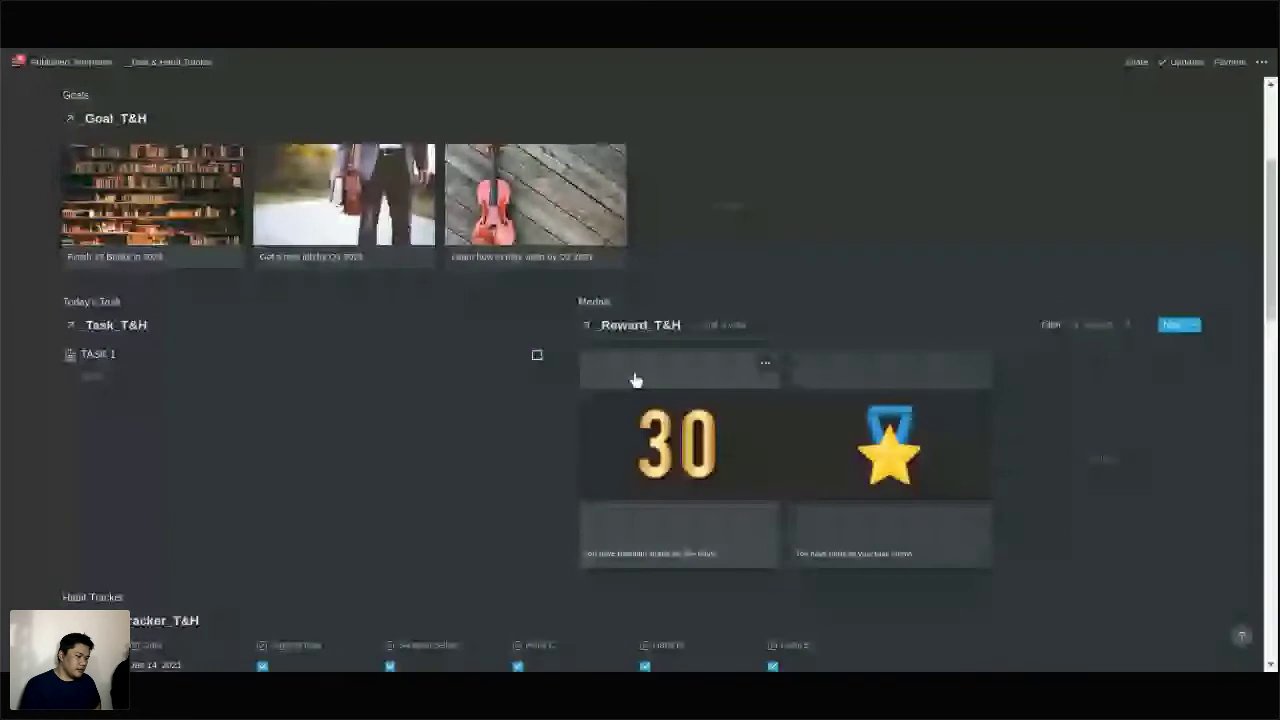
{"action": "left_click", "coordinate": [637, 325]}
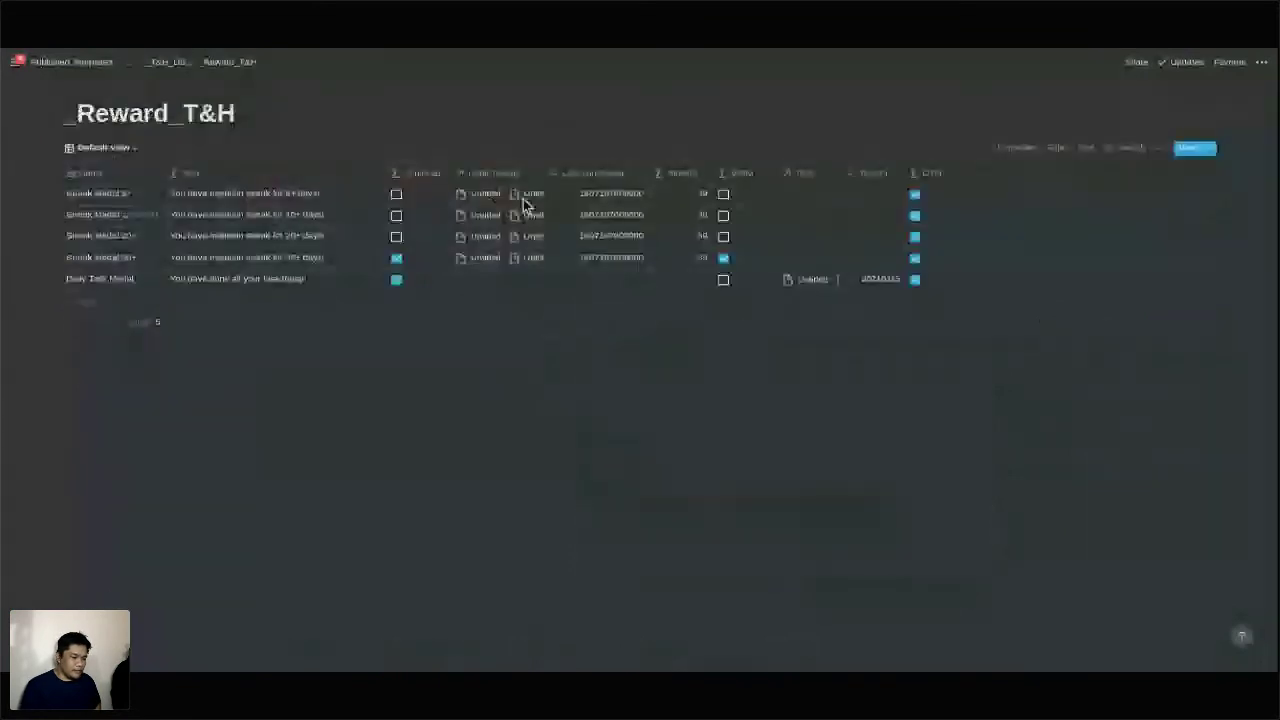